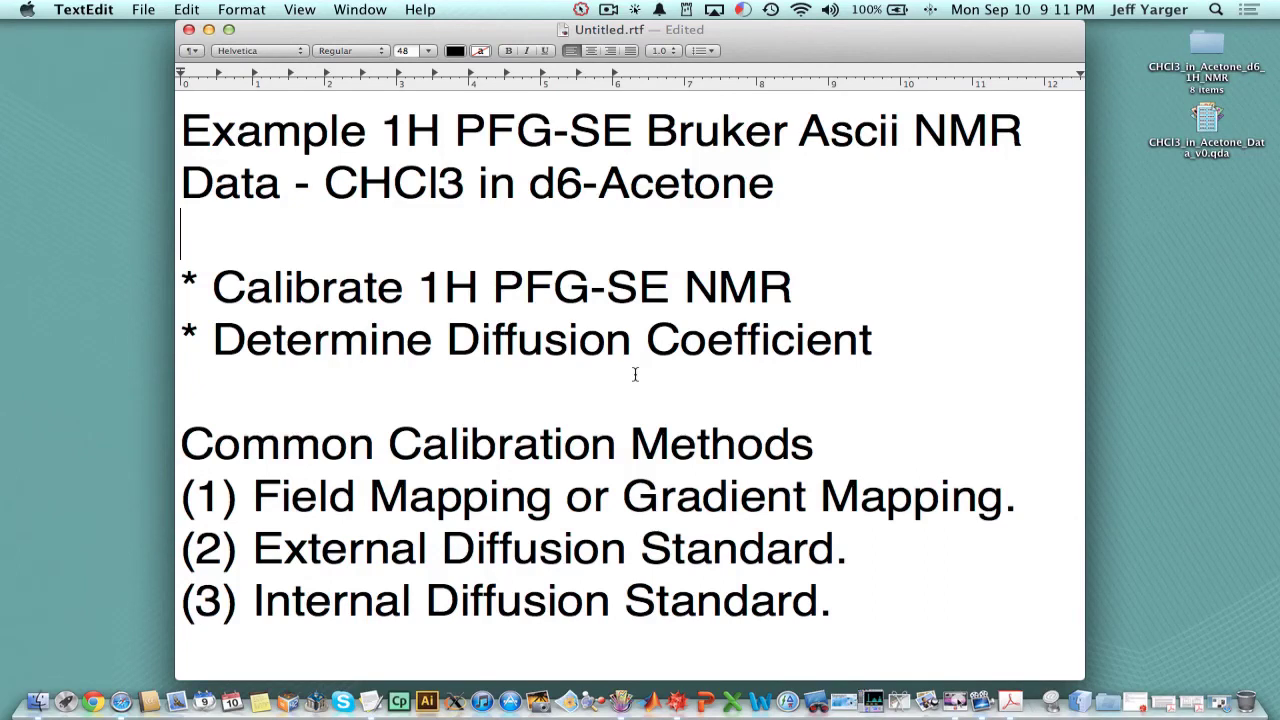
Put the notes away and review the pulse sequence in Figure 1 and the Stejskal-Tanner equation in Exp1_Handout.pdf.
left_click(733, 241)
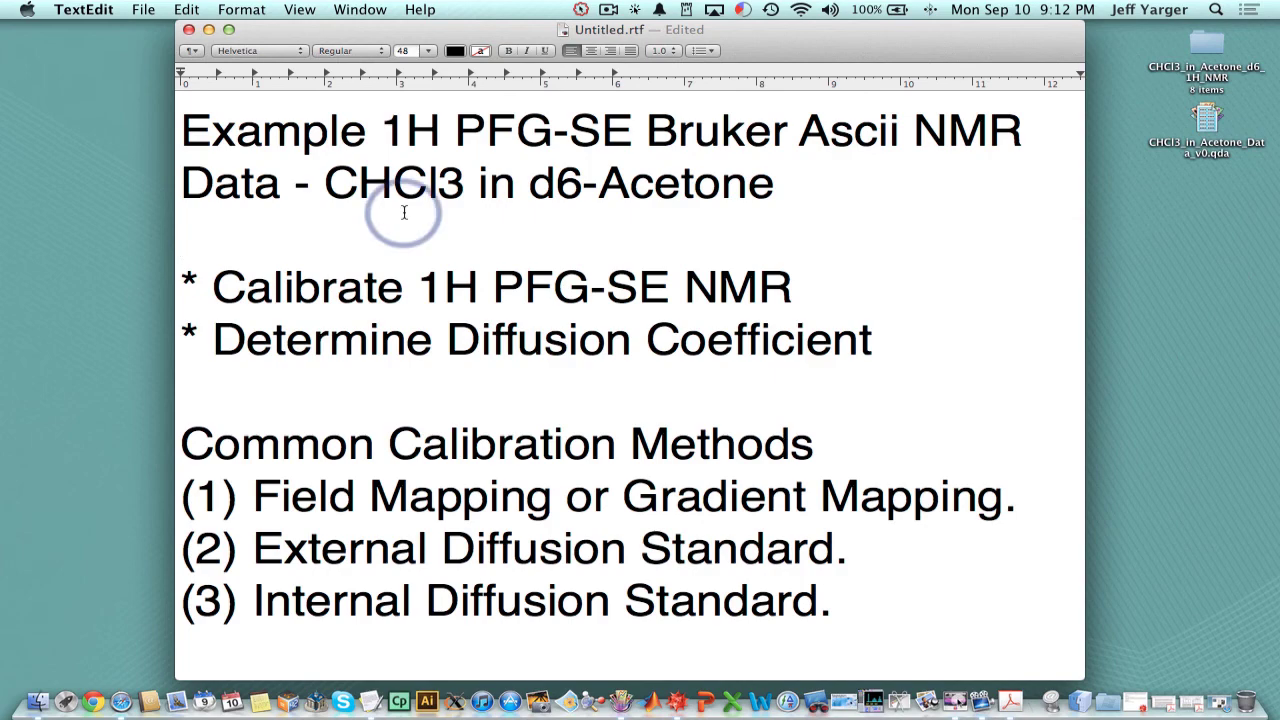
left_click(208, 29)
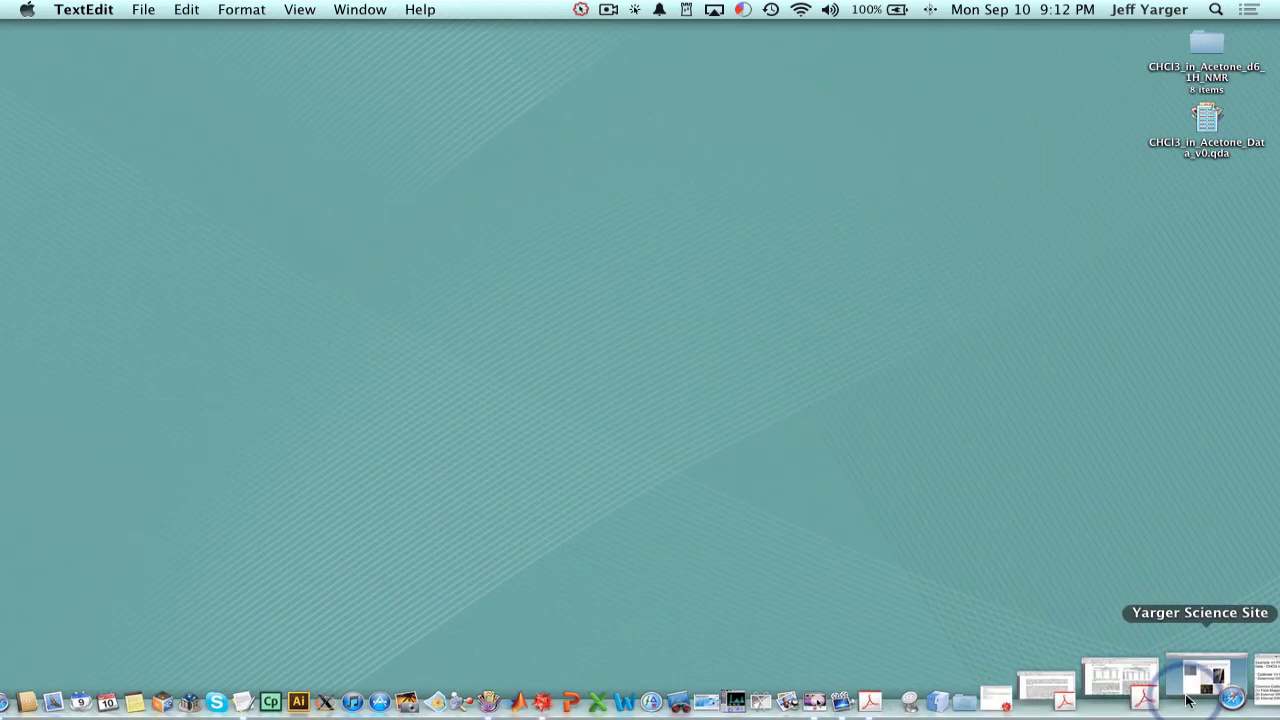
left_click(1120, 688)
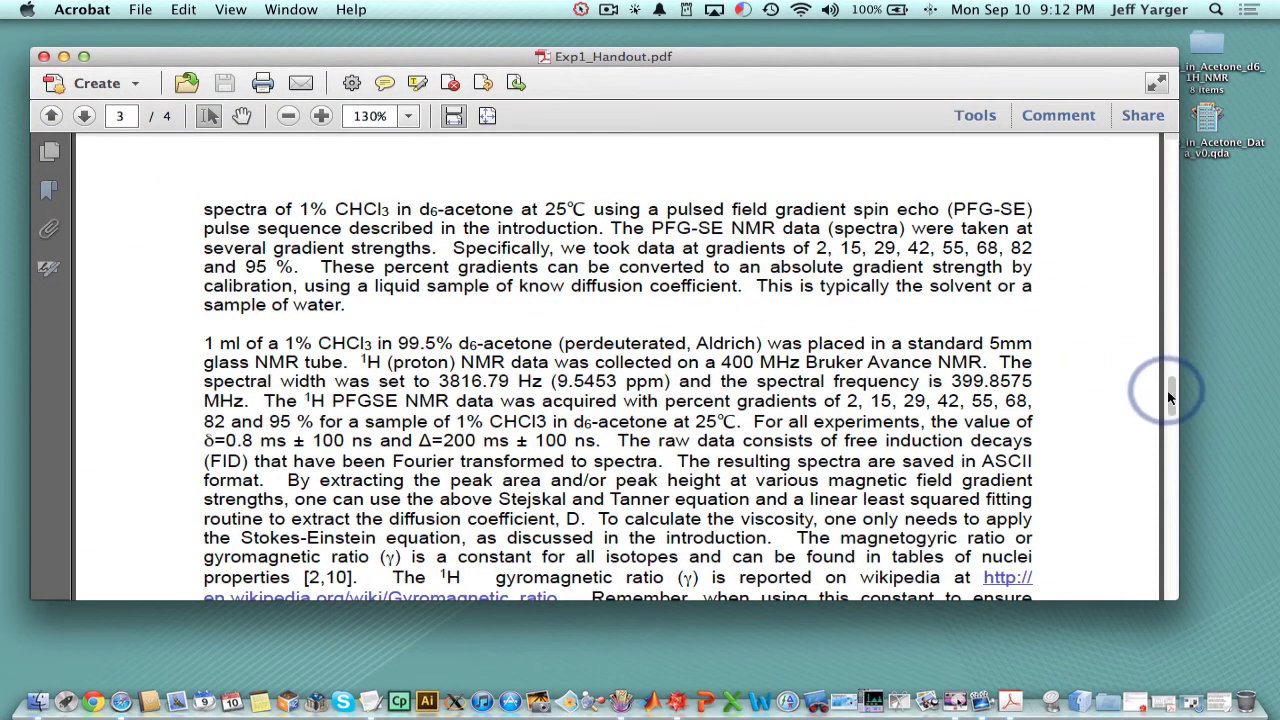
left_click_drag(1170, 389, 1170, 224)
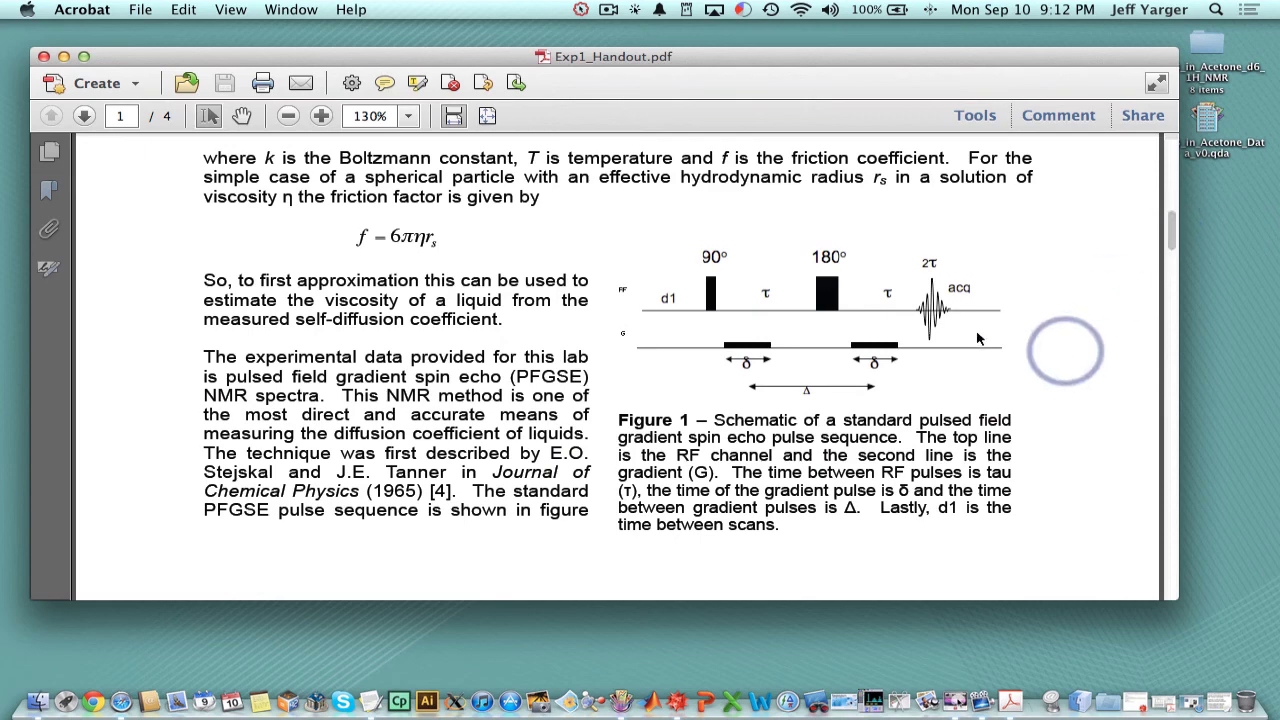
left_click_drag(1170, 236, 1165, 289)
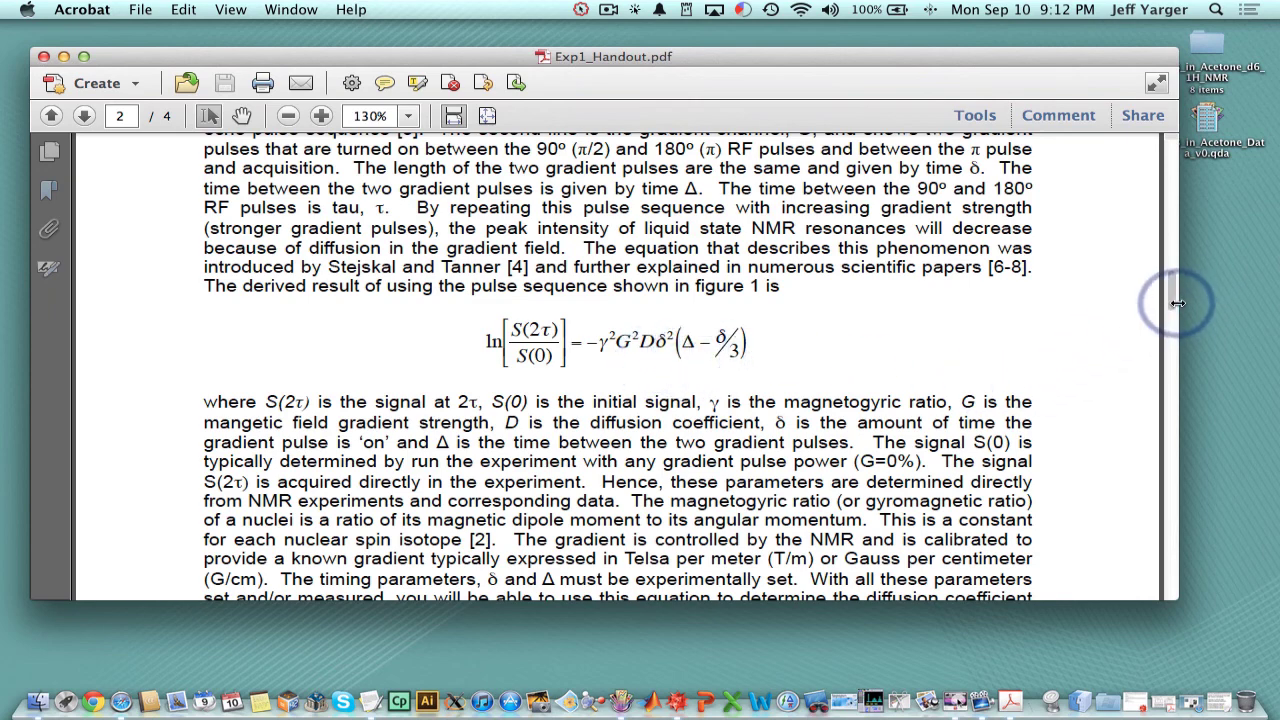
left_click_drag(1168, 300, 1171, 243)
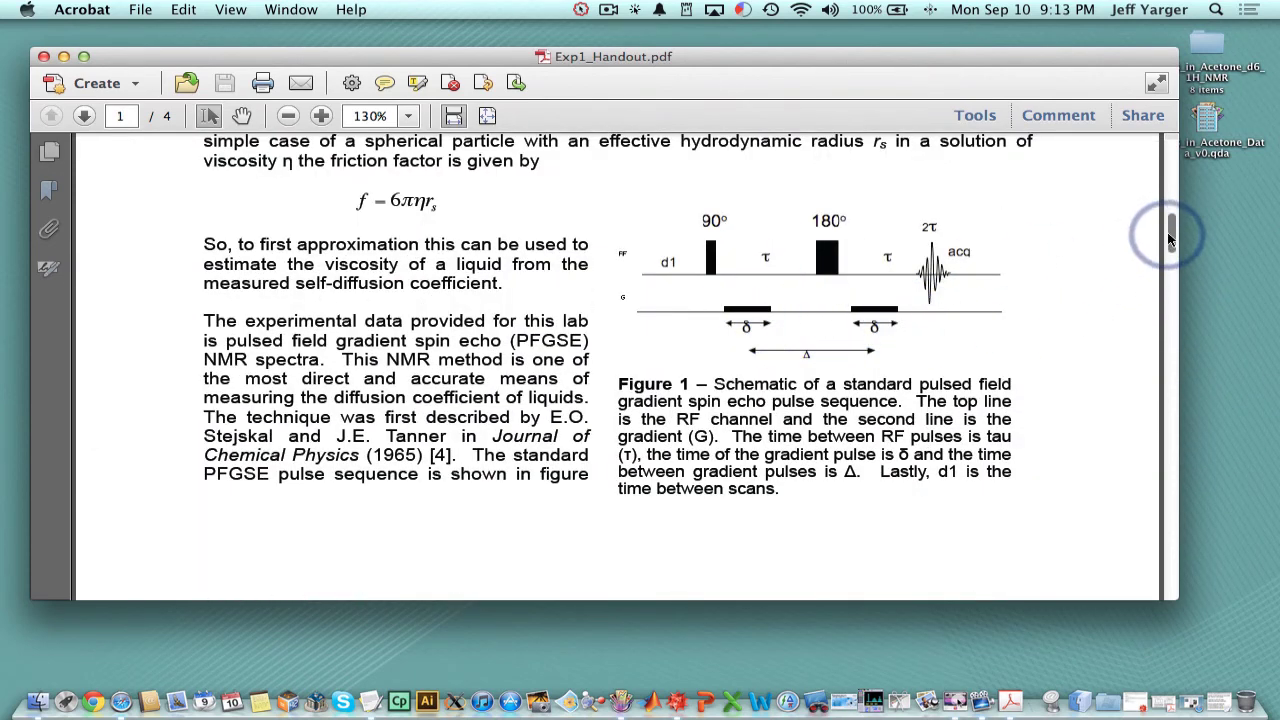
left_click_drag(1168, 240, 1170, 289)
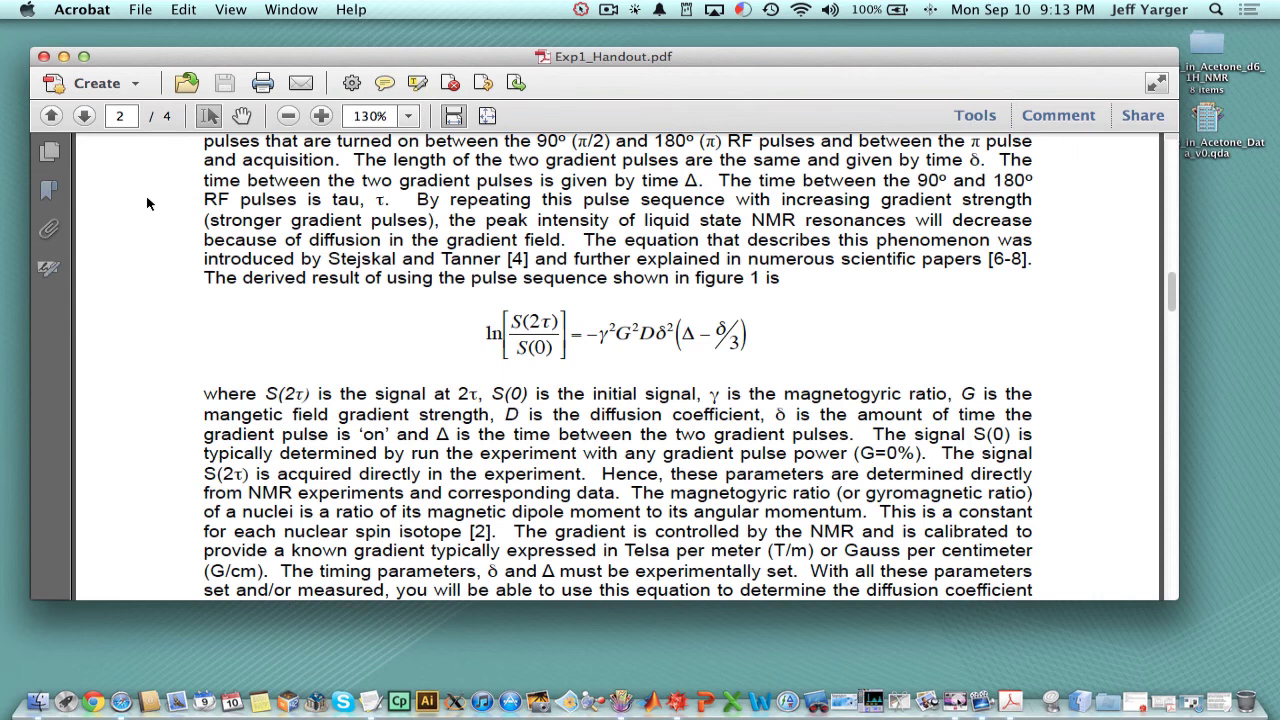
Switch from the handout to Acetone_Diffusion_MM92.pdf and look up the acetone (ACT) diffusion coefficient in Table I.
left_click(64, 56)
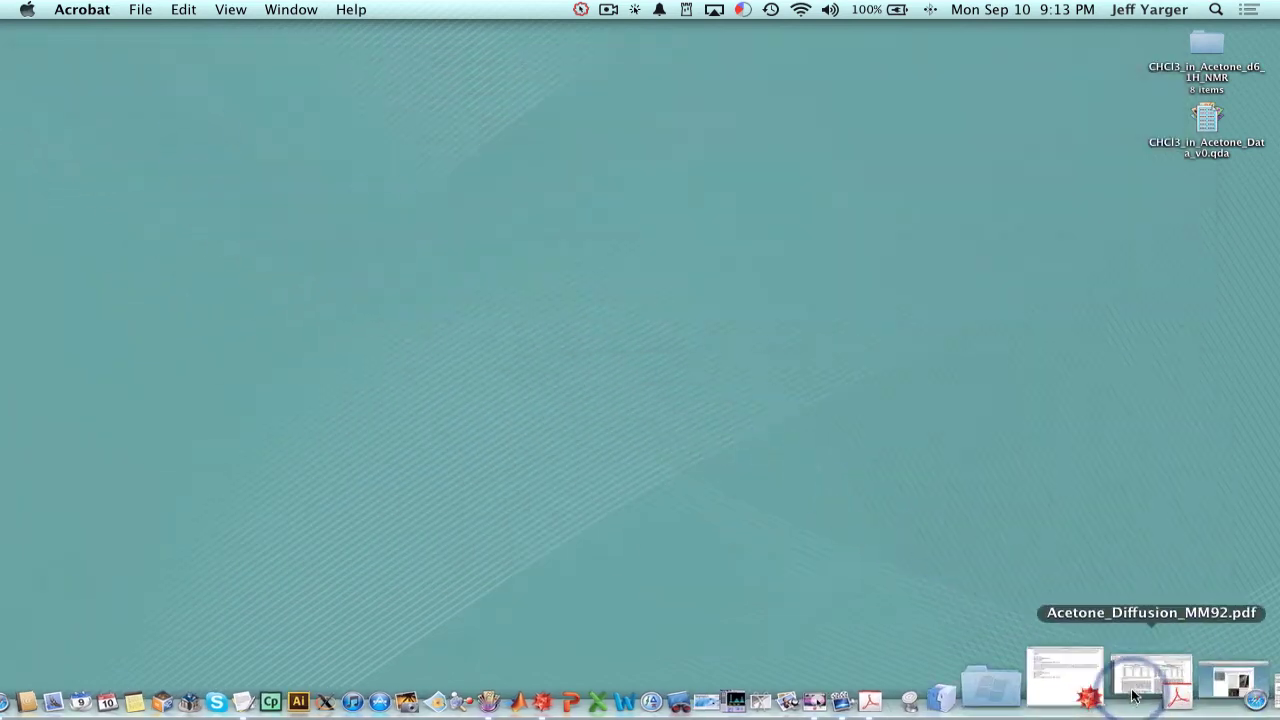
left_click(1135, 698)
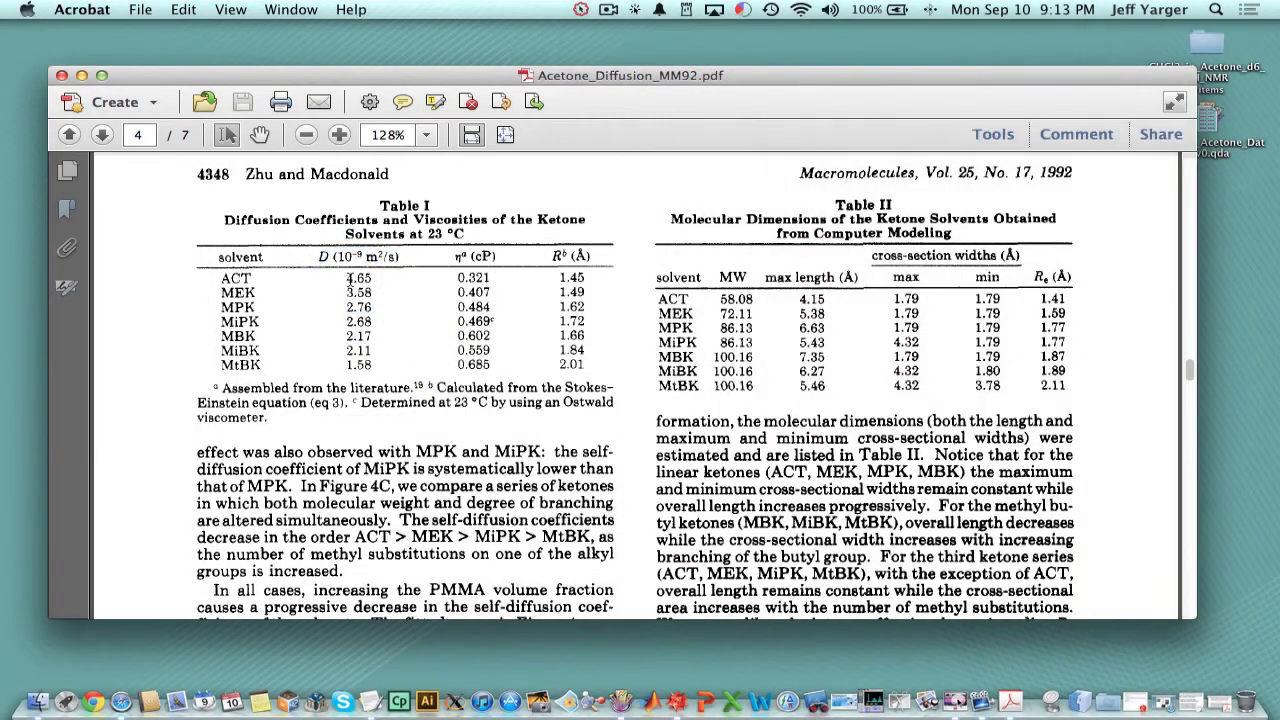
left_click(83, 77)
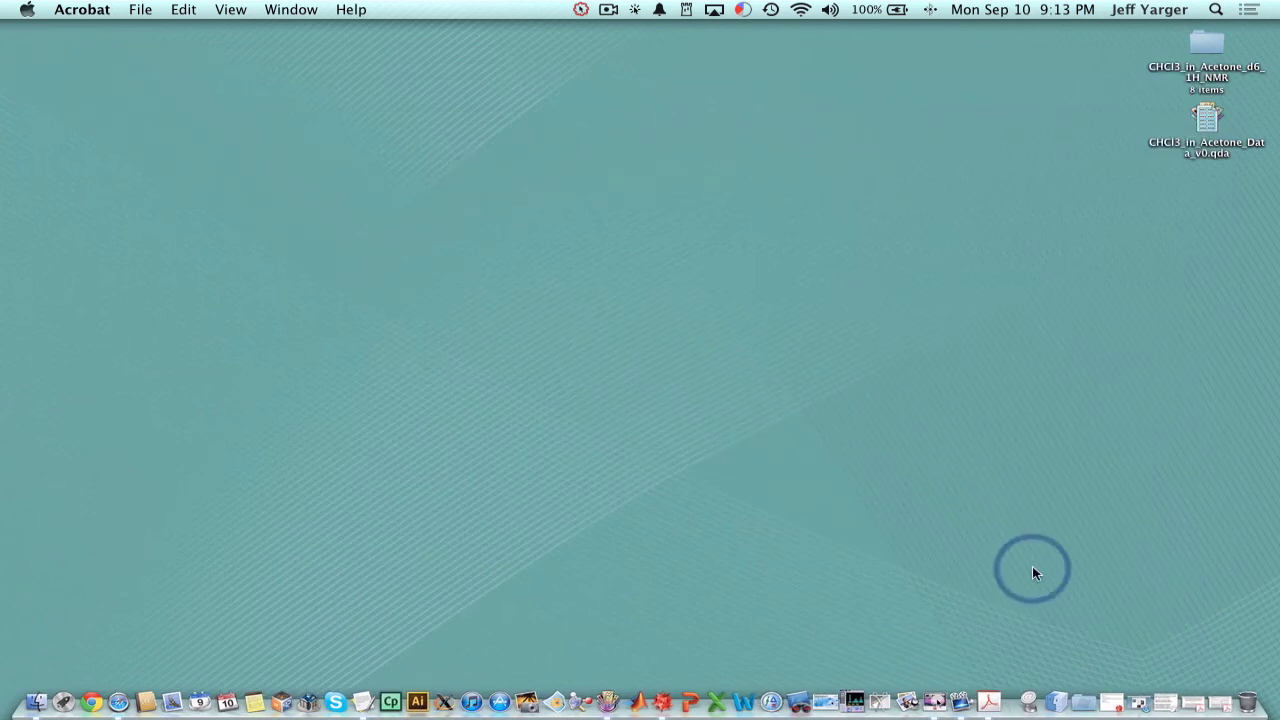
In Safari, view the Downloads page of yargersci.com and the Experiment #1 course materials in Blackboard for the example data.
left_click(1148, 702)
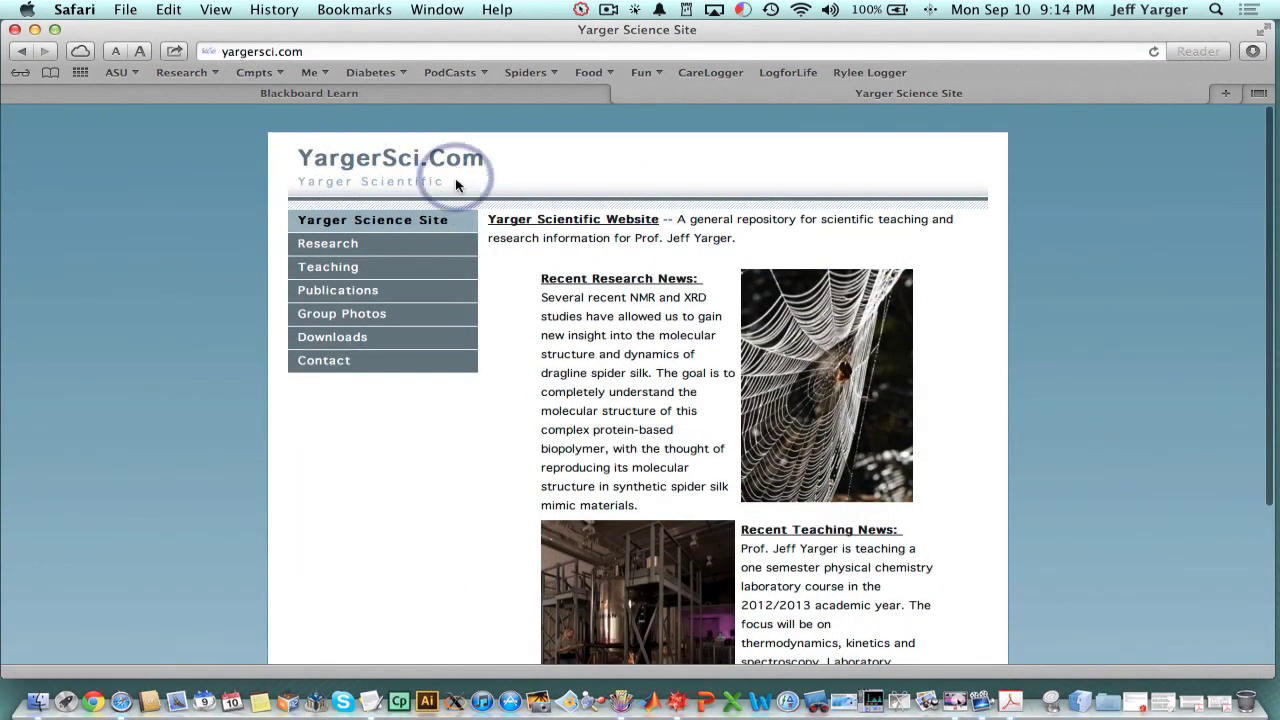
left_click(322, 337)
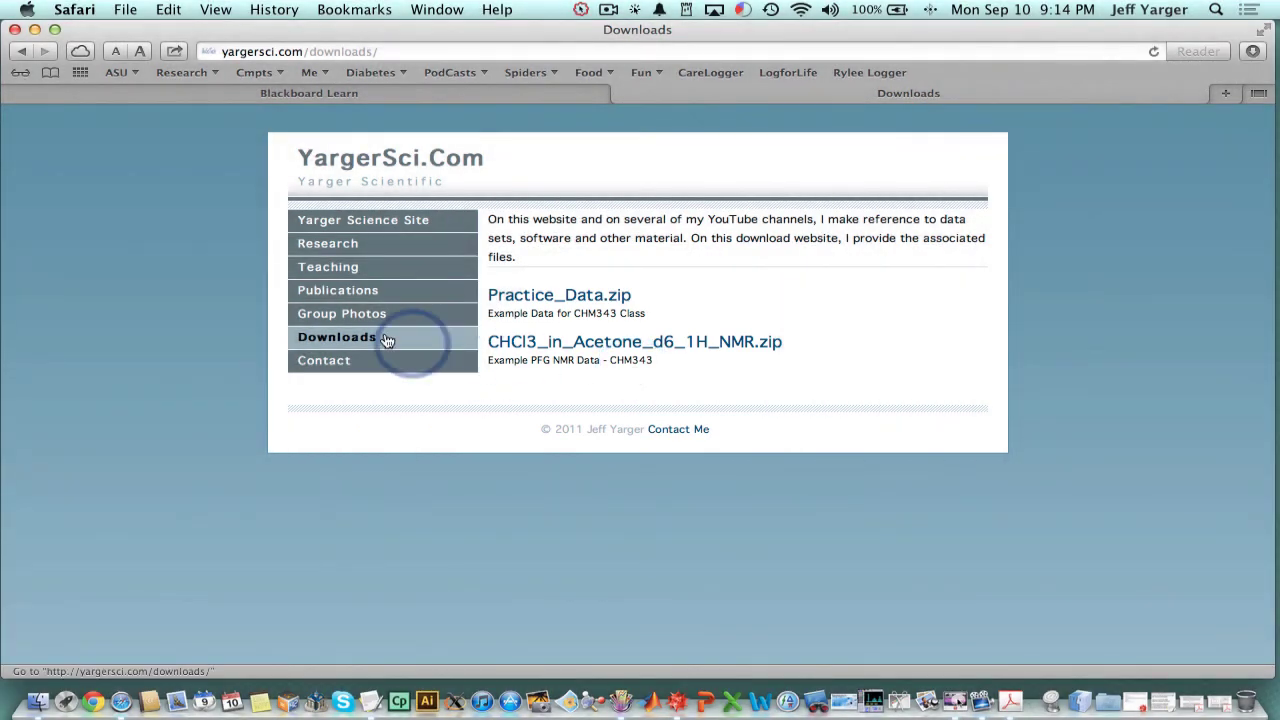
left_click(426, 97)
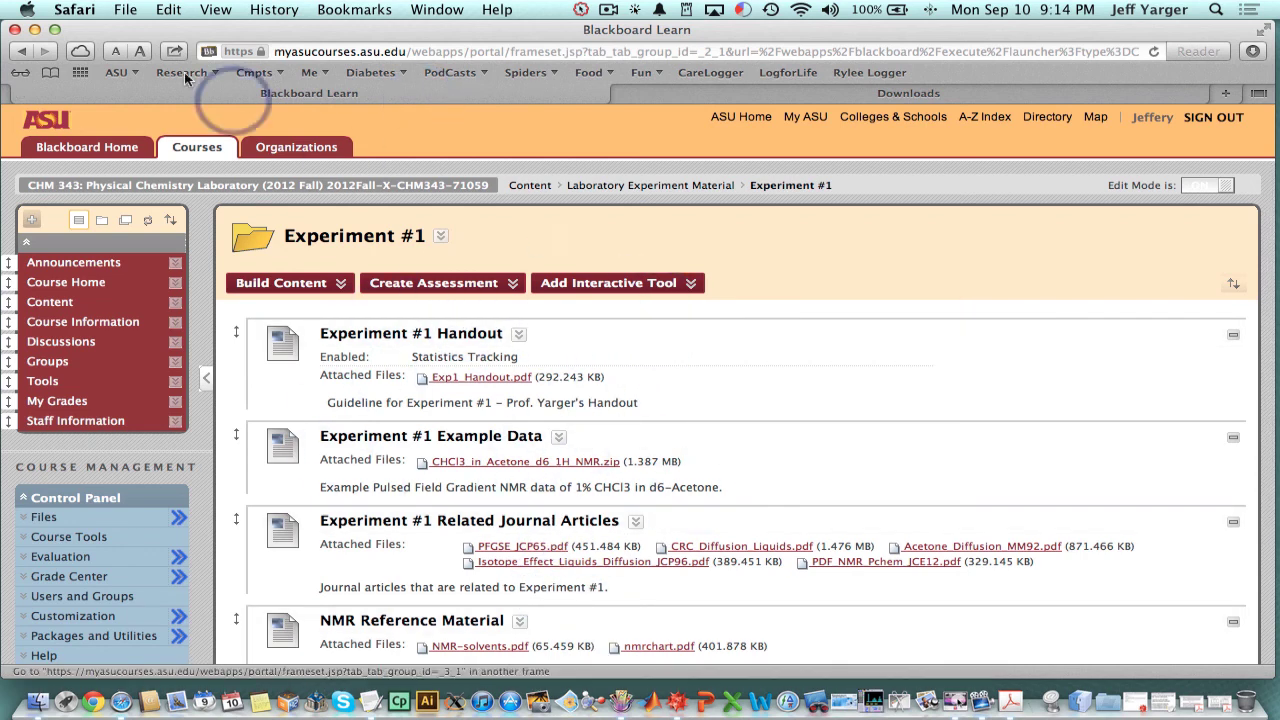
left_click(34, 29)
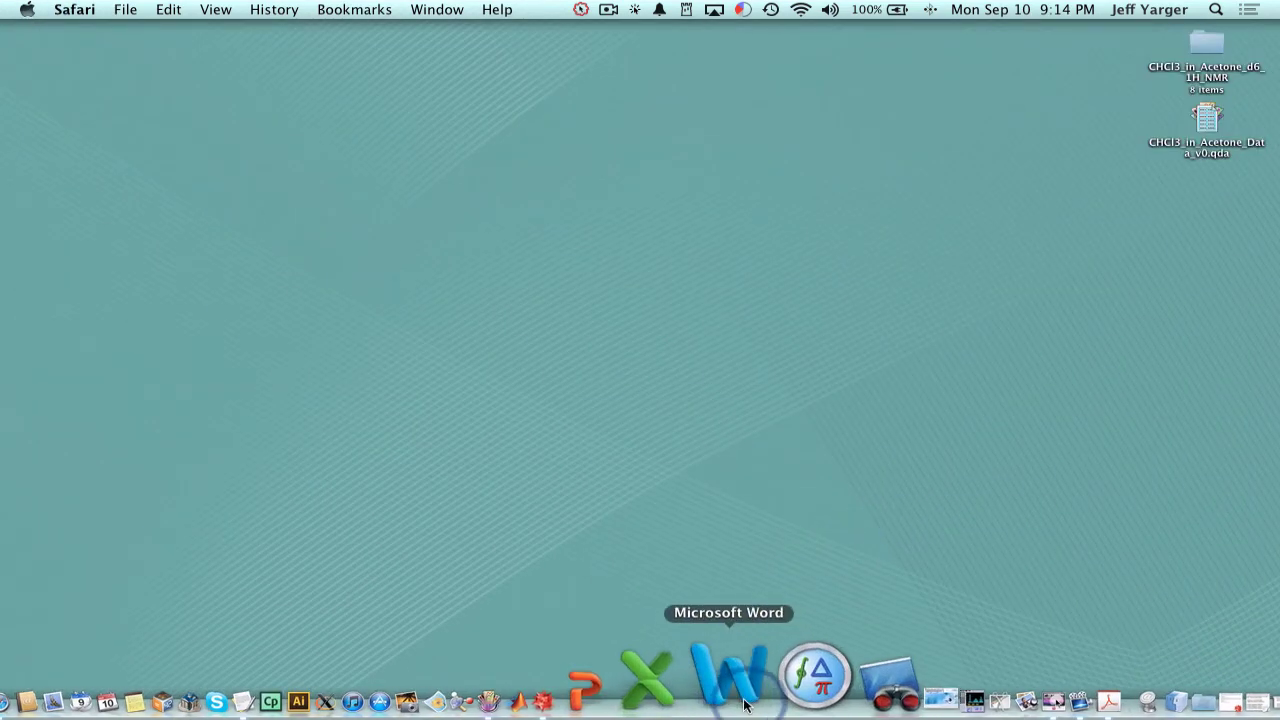
Open the data file CHCl3_in_Acetone_Data_v0.qda from the desktop in KaleidaGraph and reposition its window.
left_click(607, 705)
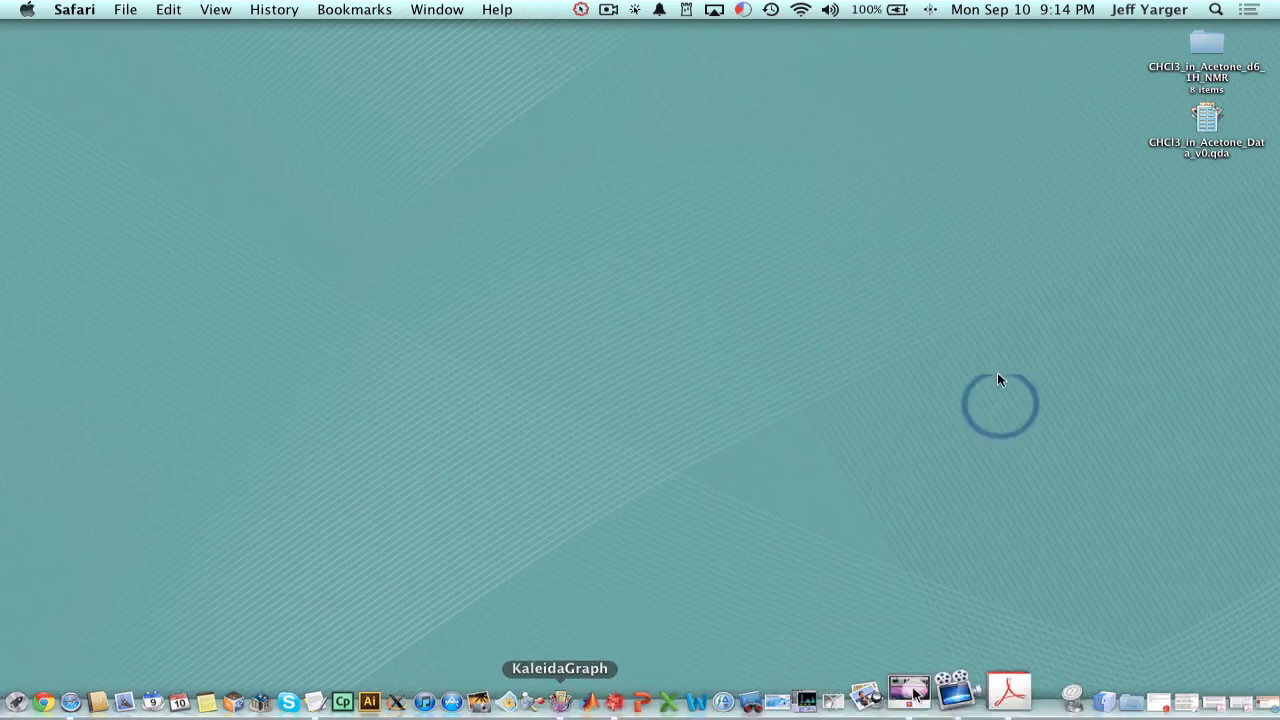
double_click(1206, 118)
left_click_drag(804, 156, 821, 121)
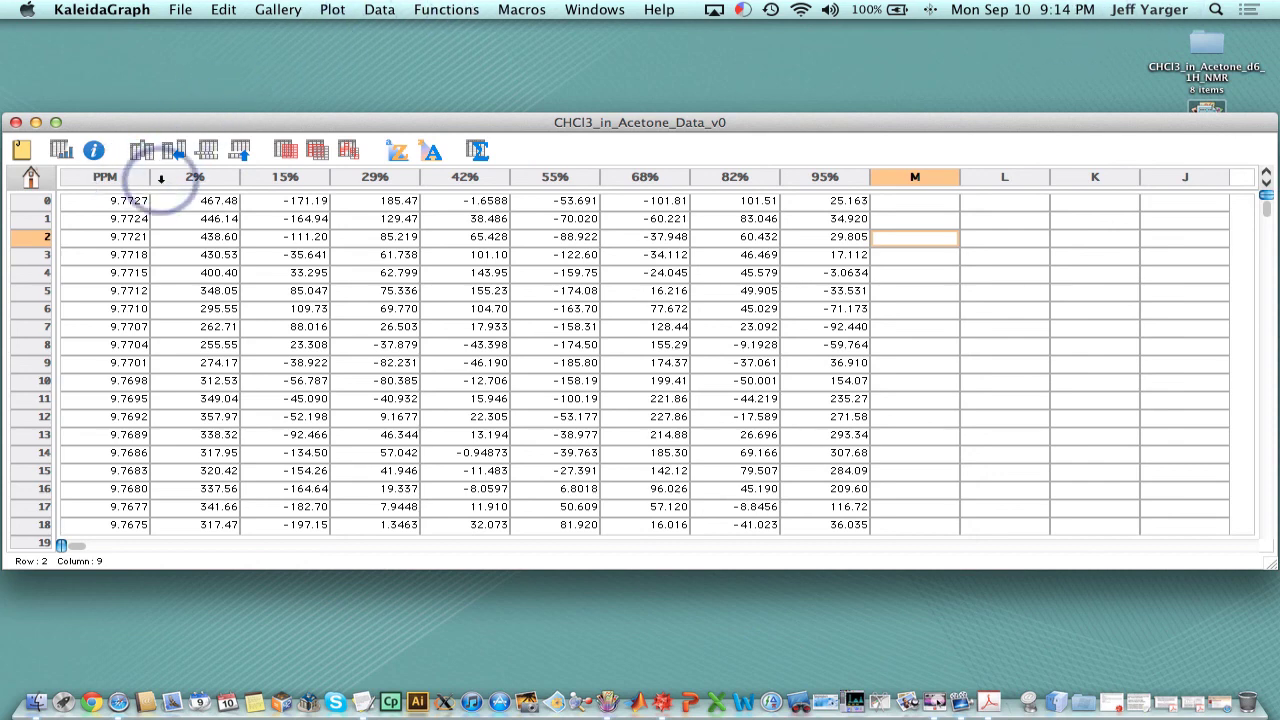
left_click(110, 176)
left_click(446, 9)
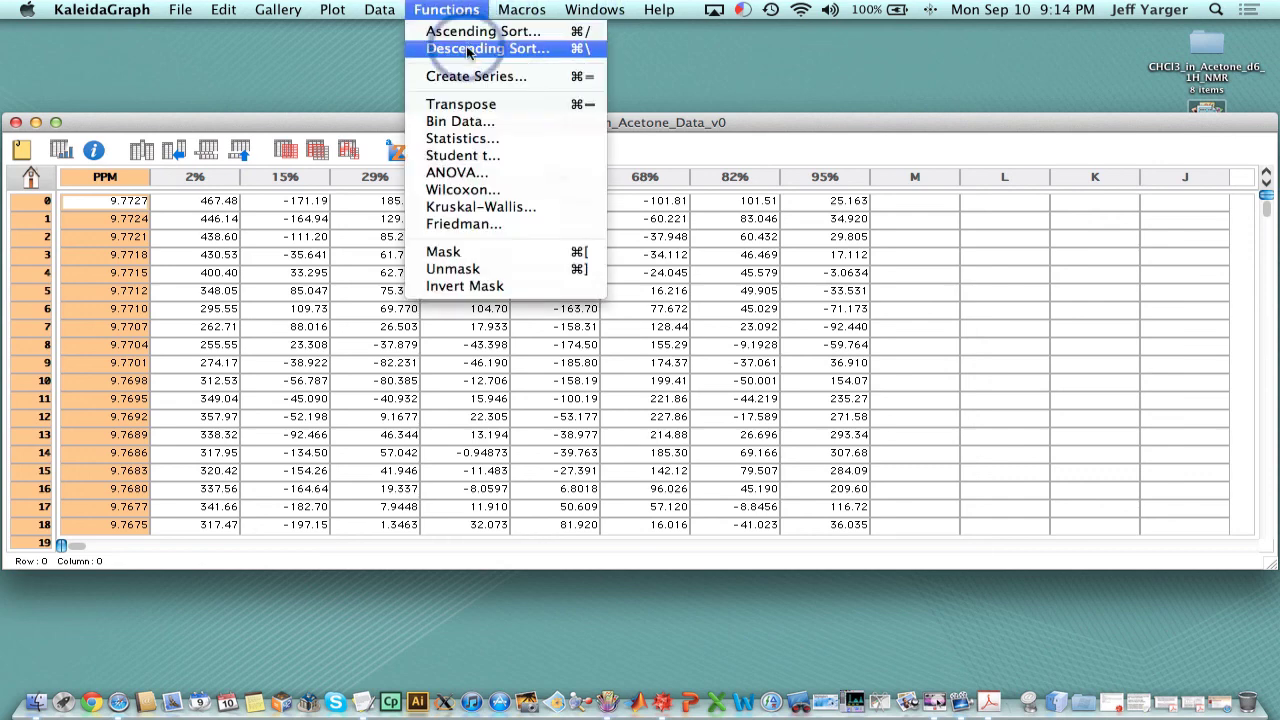
left_click(773, 57)
left_click(188, 222)
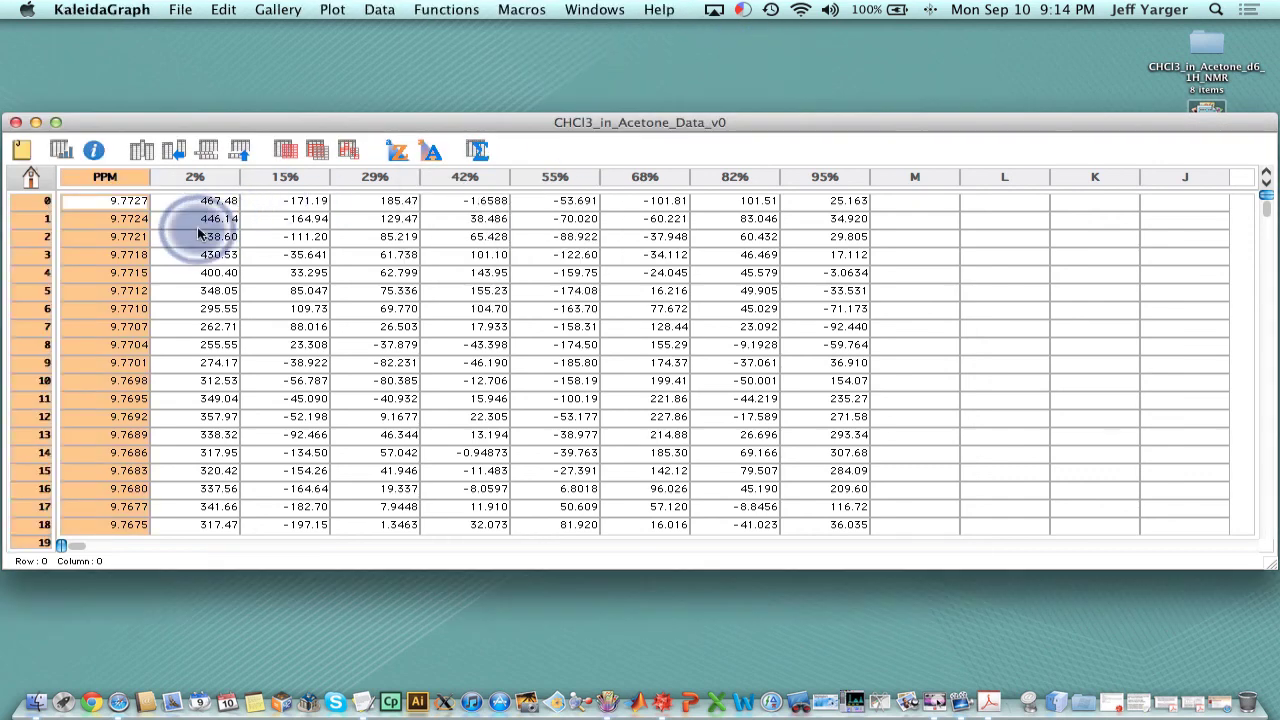
left_click(195, 240)
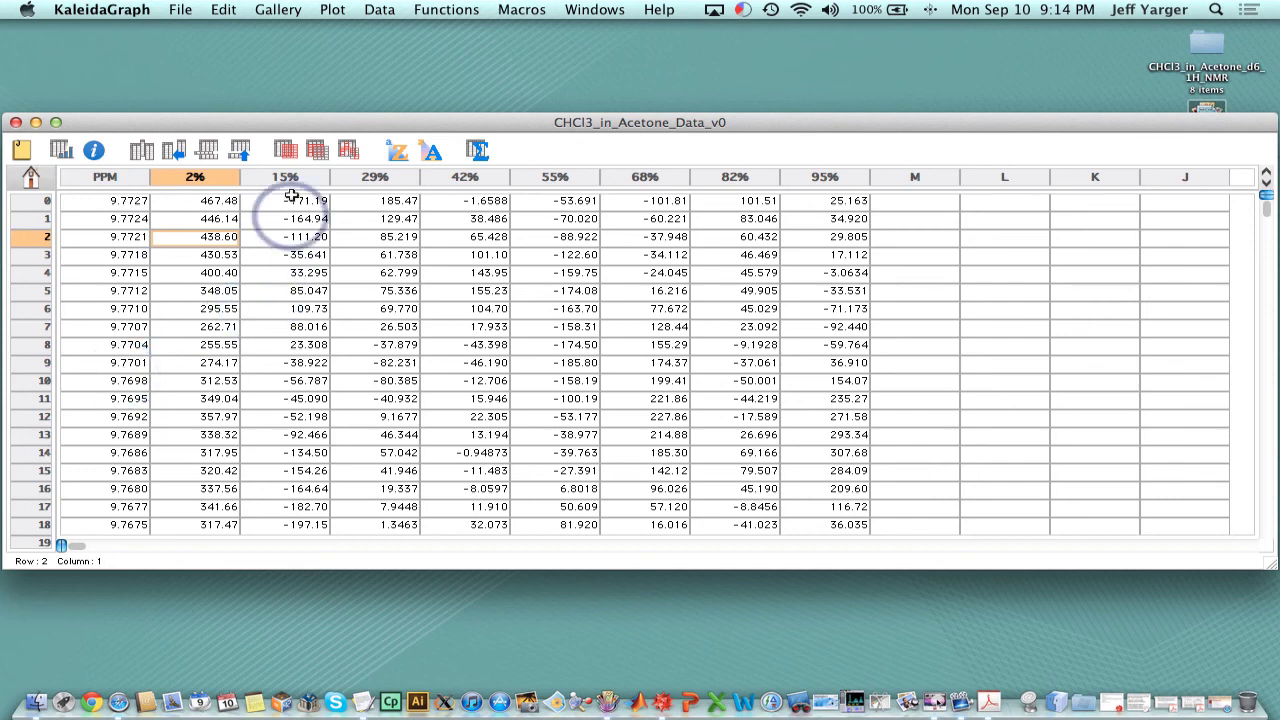
Create a line plot with PPM as X and all gradient columns from 2% to 95% as Y.
left_click(280, 10)
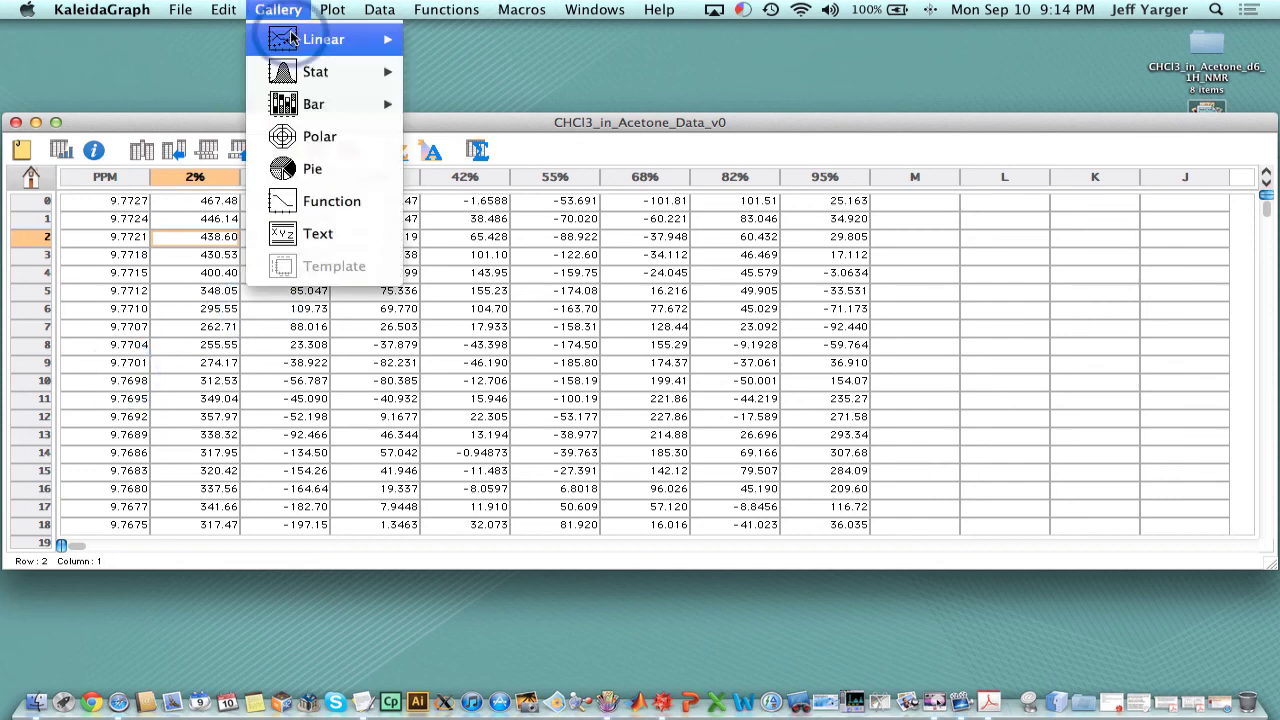
mouse_move(323, 39)
left_click(465, 47)
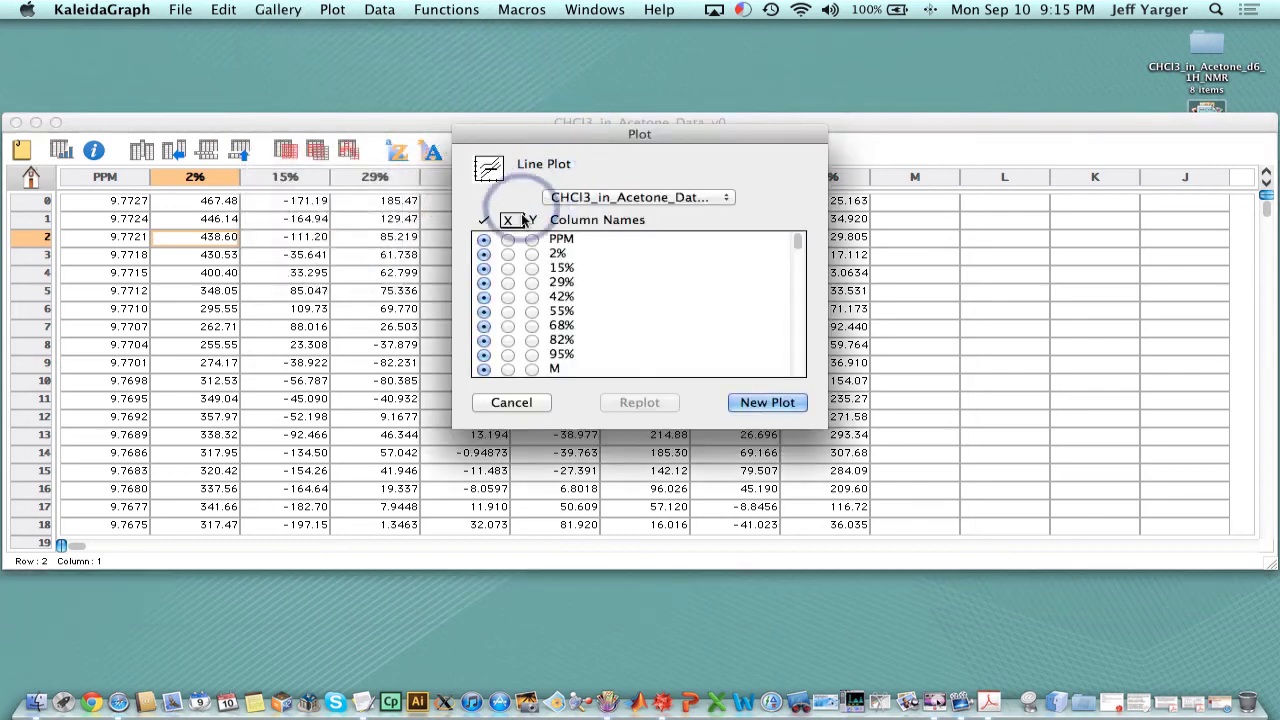
left_click(508, 239)
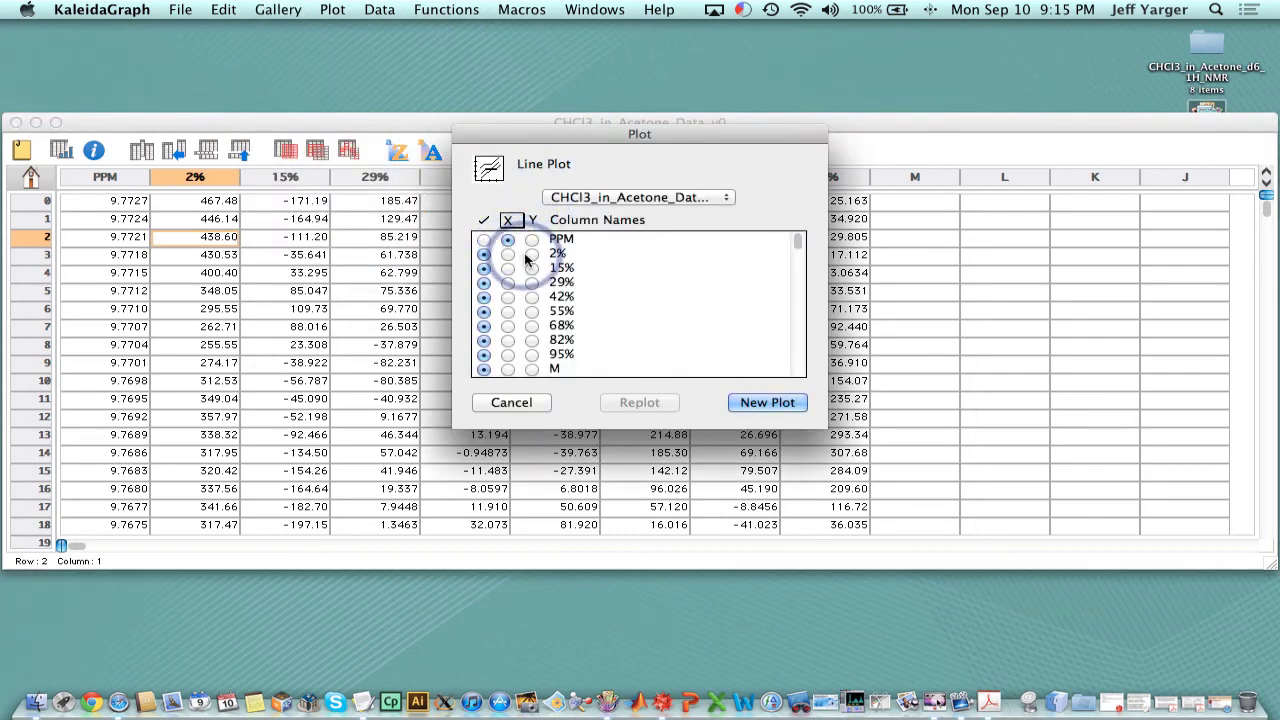
left_click(532, 254)
left_click_drag(530, 297, 531, 356)
left_click(768, 402)
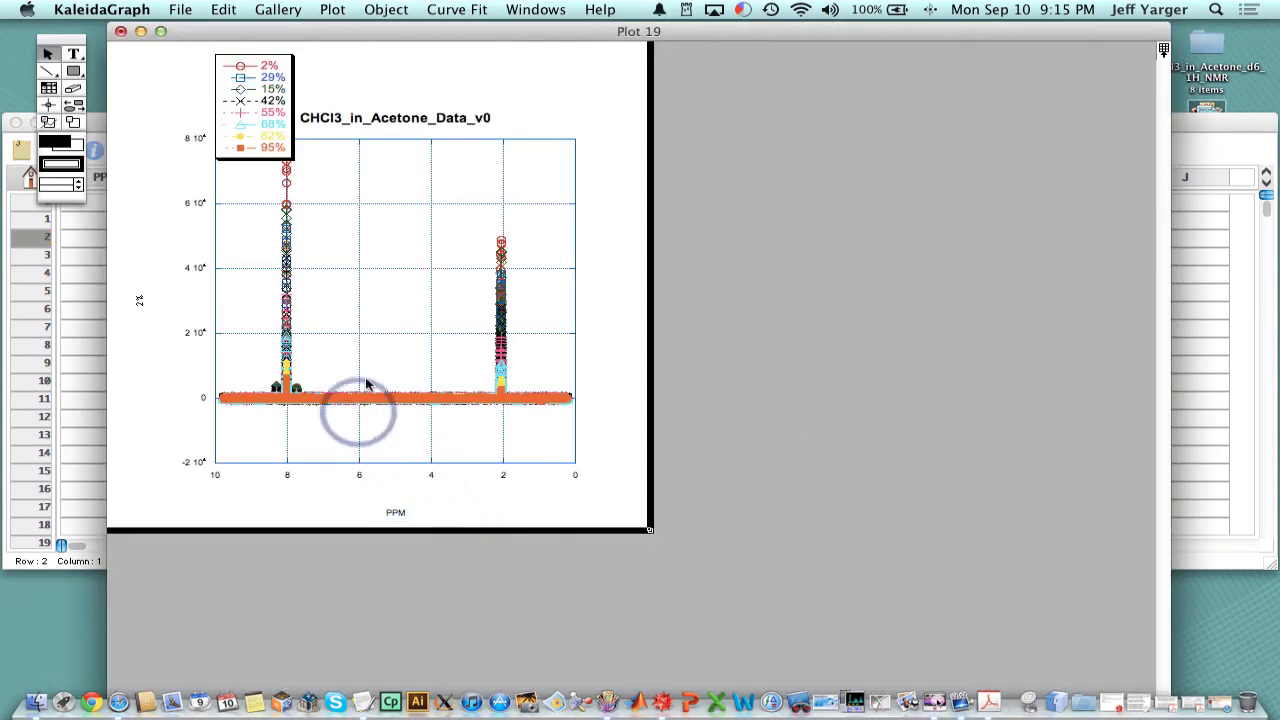
Move the legend to the plot's upper-right corner and delete the plot title.
left_click_drag(286, 64, 603, 94)
left_click(368, 122)
key("Delete")
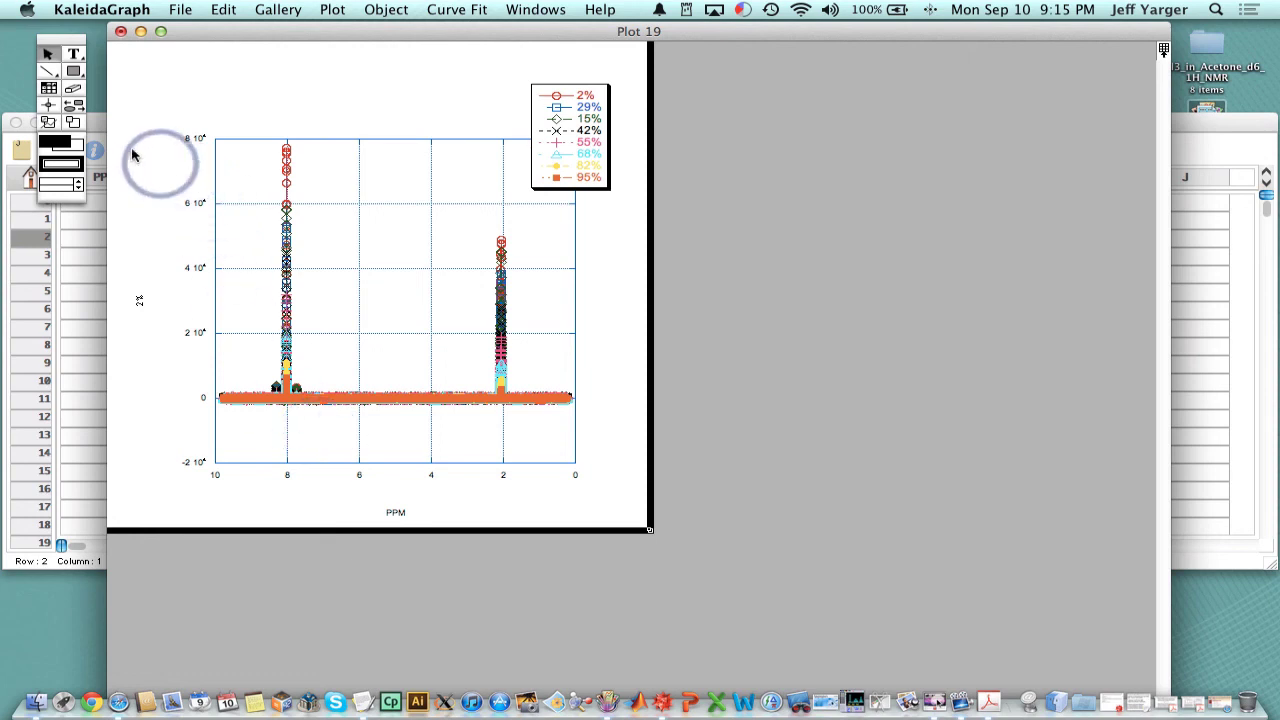
Zoom in on the peak near 8.03 ppm until the axis spans about 8.04 to 8.02 ppm.
left_click(72, 121)
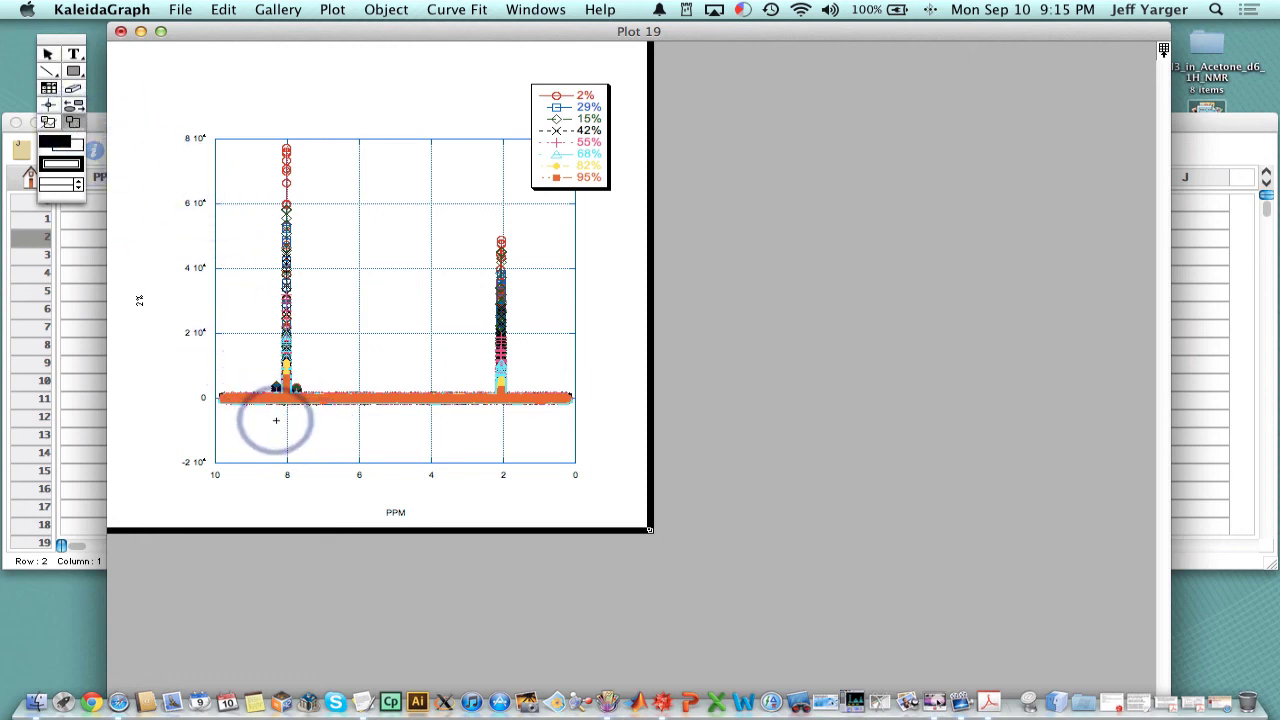
left_click_drag(276, 419, 303, 135)
left_click_drag(358, 428, 414, 176)
left_click_drag(412, 438, 503, 175)
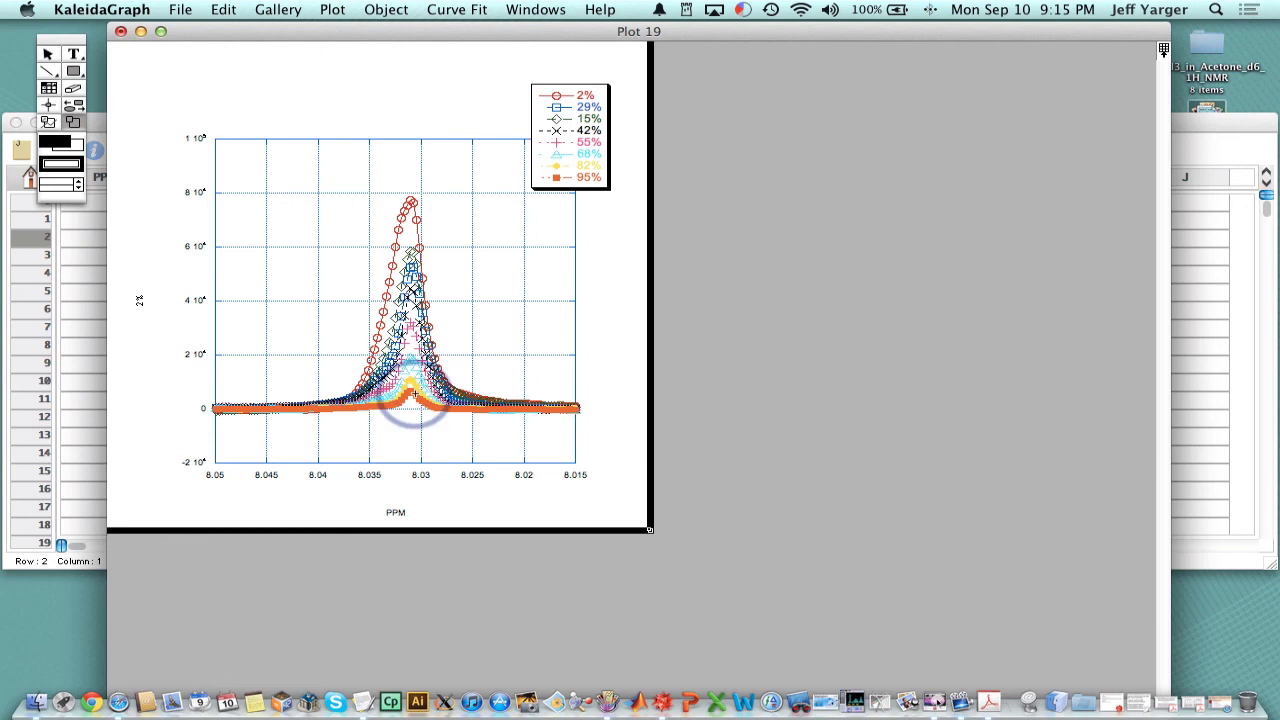
left_click_drag(321, 454, 492, 182)
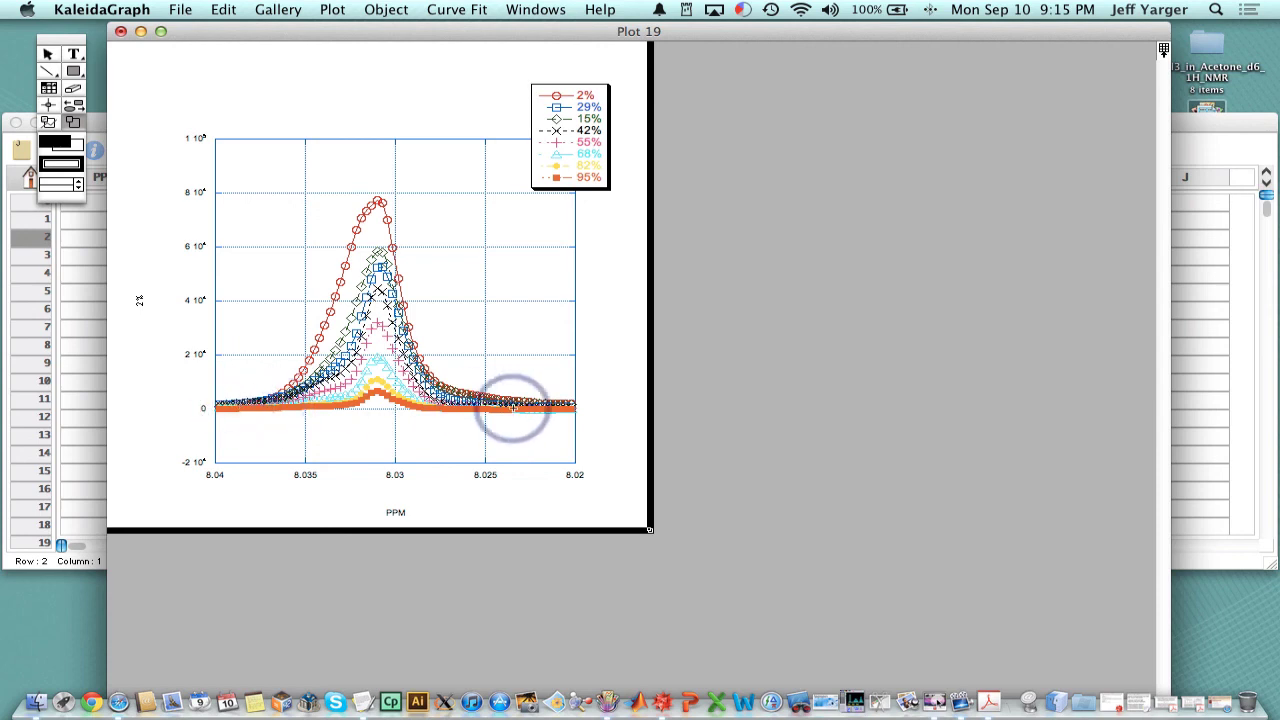
Restore the full axis range and zoom in on the multiplet near 2.07 ppm, spanning about 2.1 to 2.05 ppm.
left_click(76, 122)
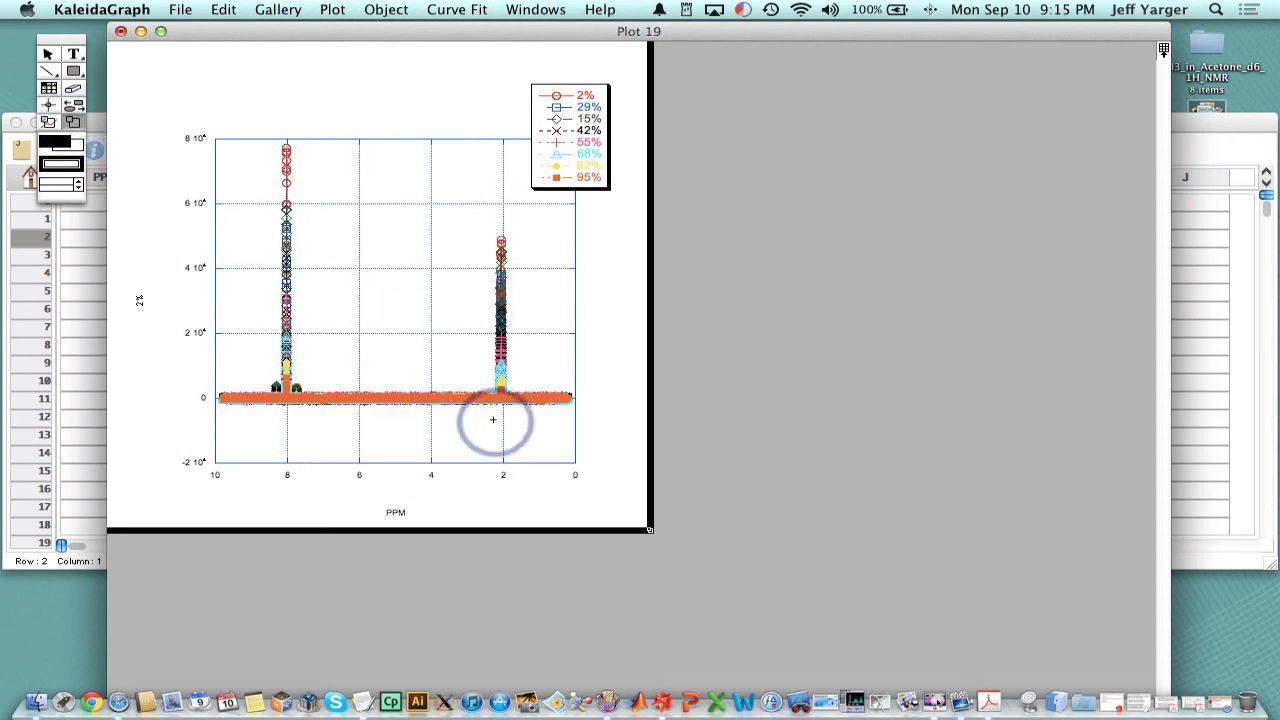
left_click_drag(492, 419, 523, 226)
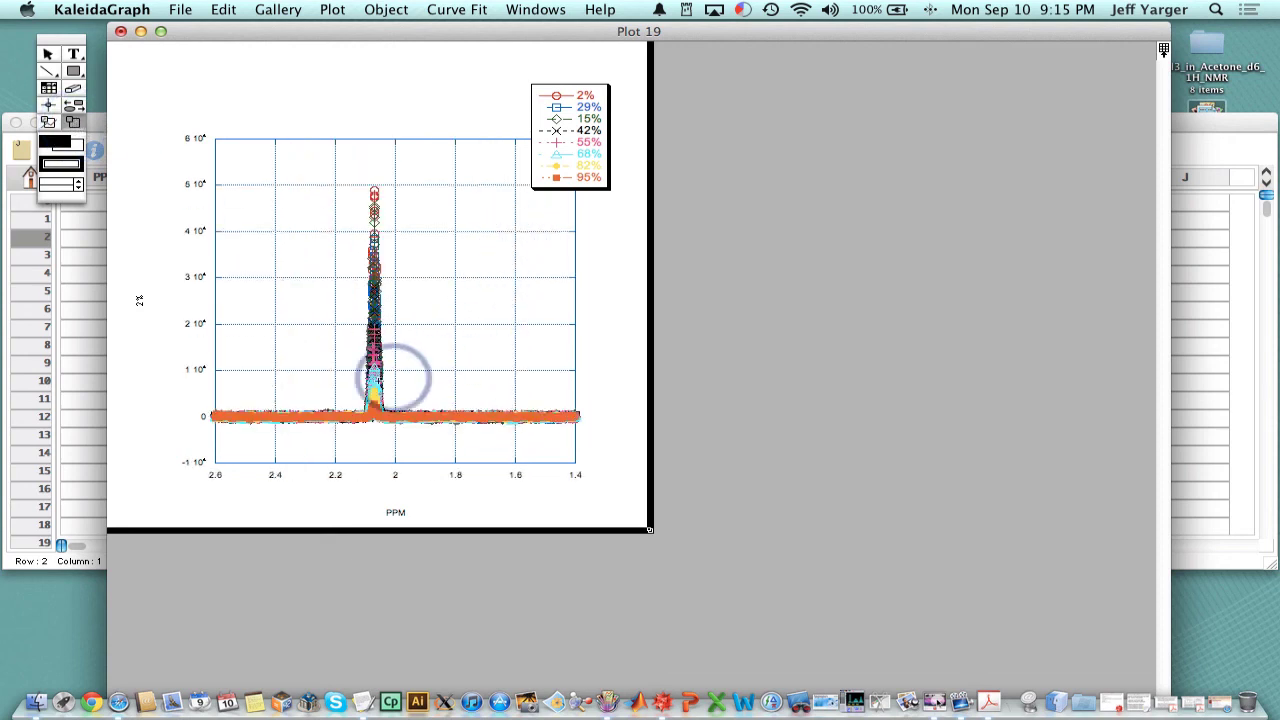
left_click_drag(337, 423, 402, 193)
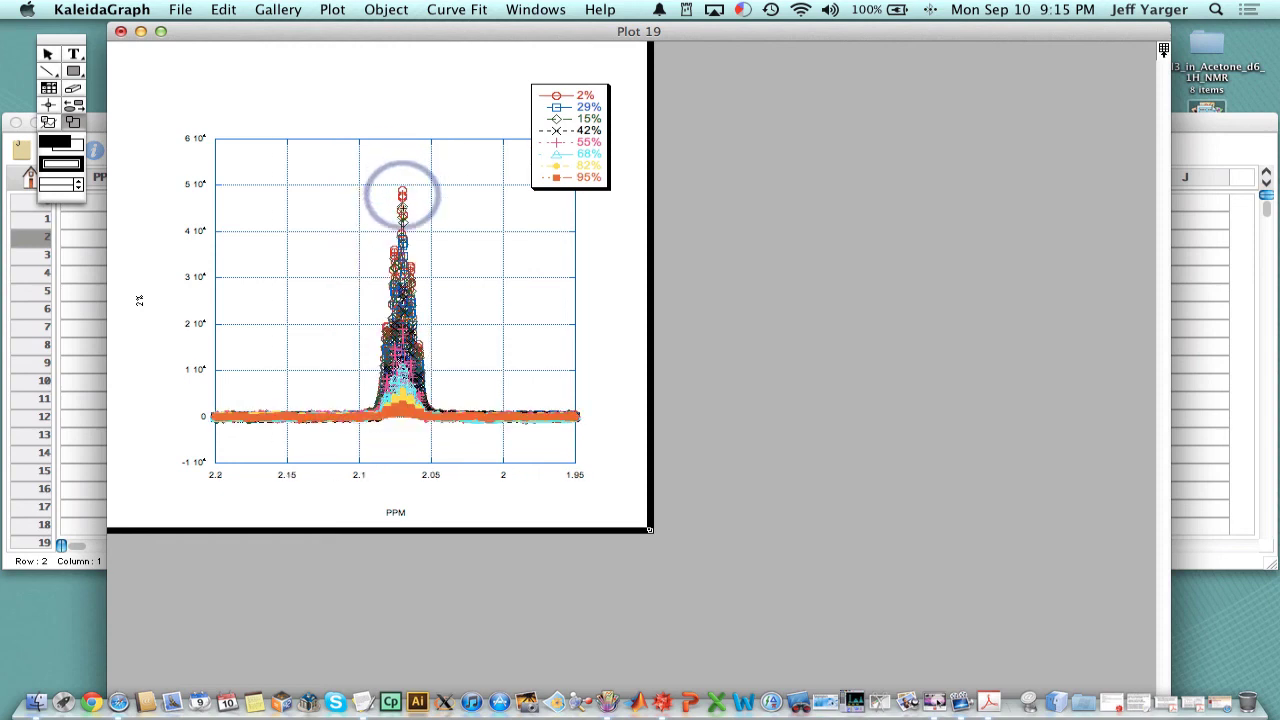
left_click_drag(330, 459, 448, 171)
left_click_drag(335, 448, 512, 167)
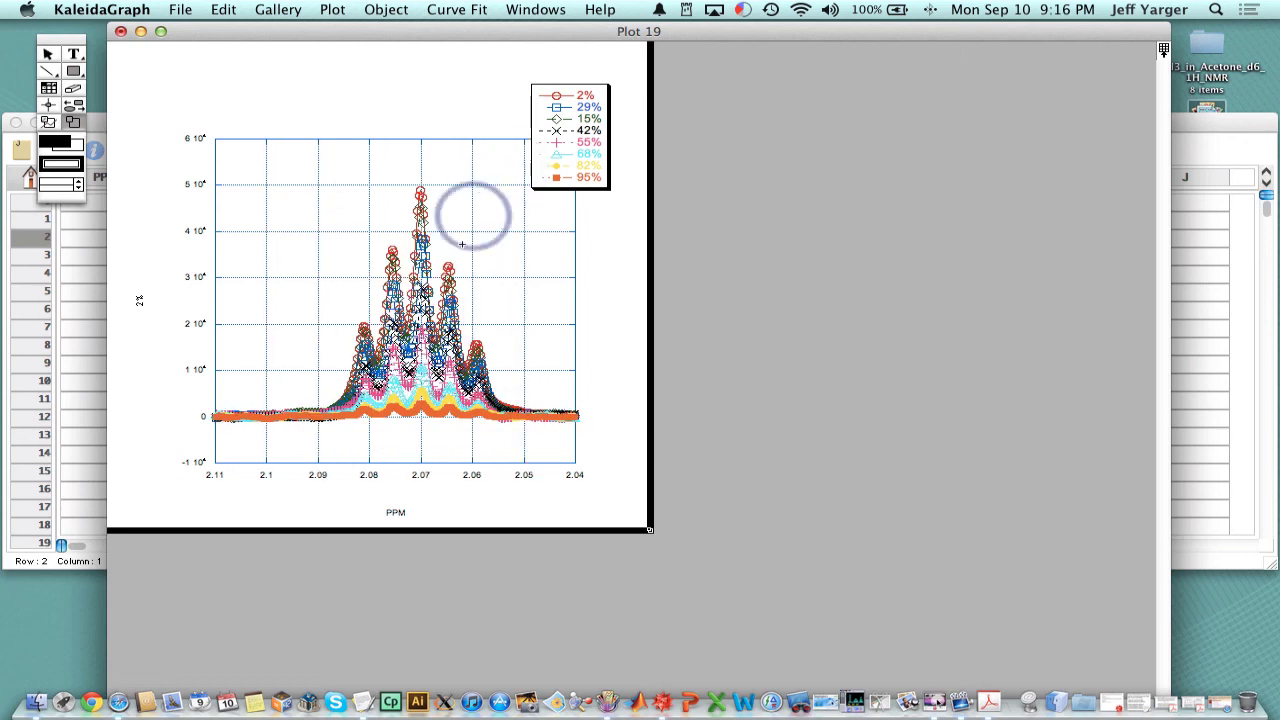
left_click_drag(304, 440, 514, 171)
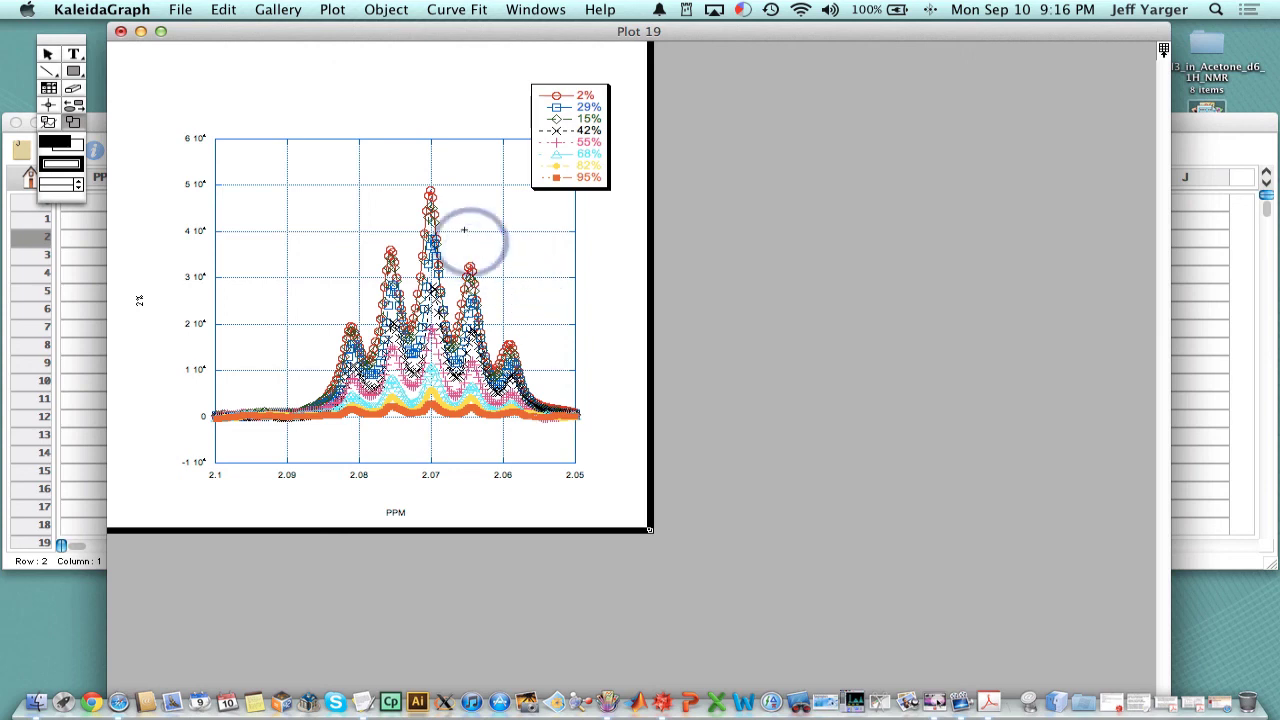
Reset the plot to its full axis range and minimize it to return to the CHCl3_in_Acetone_Data_v0 data table.
left_click(74, 124)
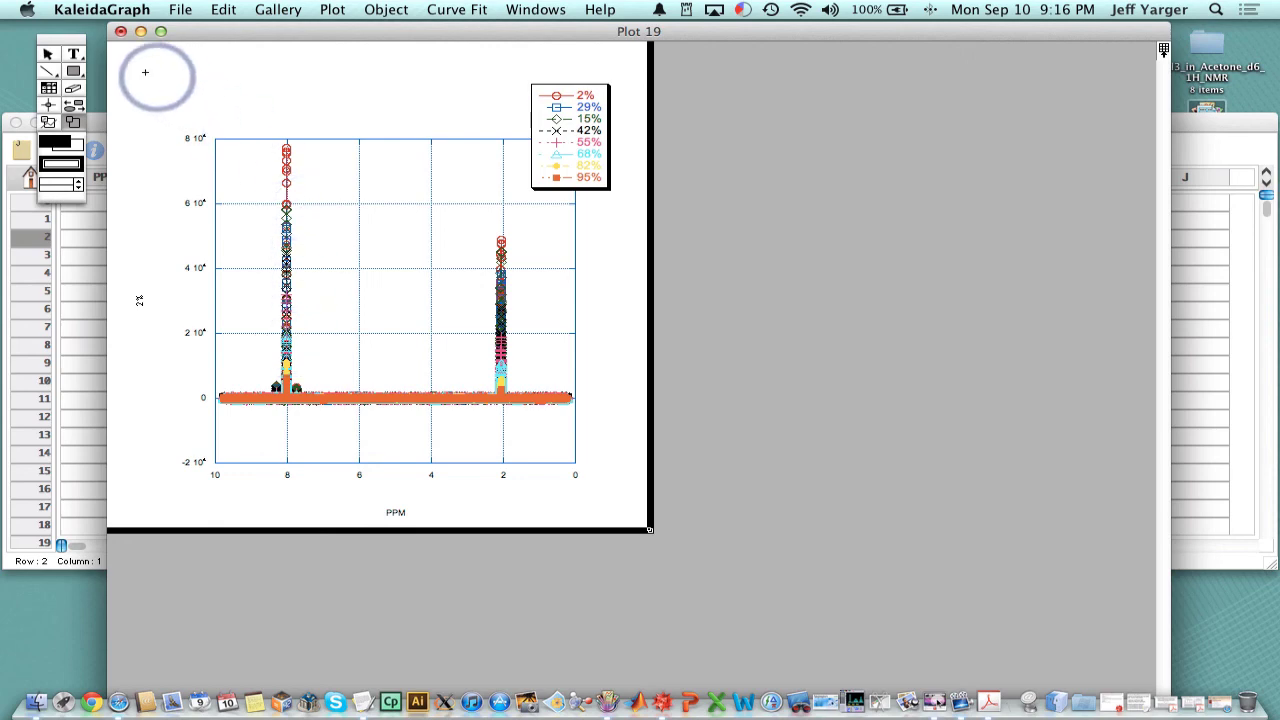
left_click(140, 31)
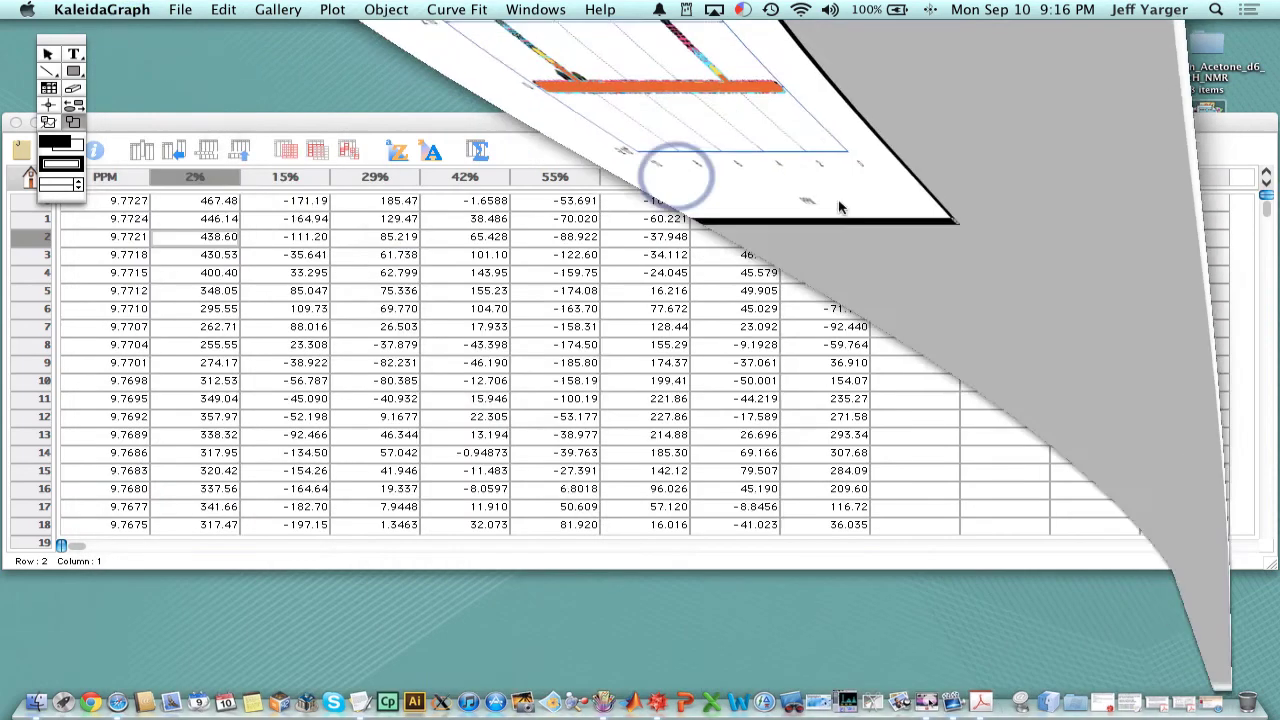
left_click_drag(486, 127, 488, 115)
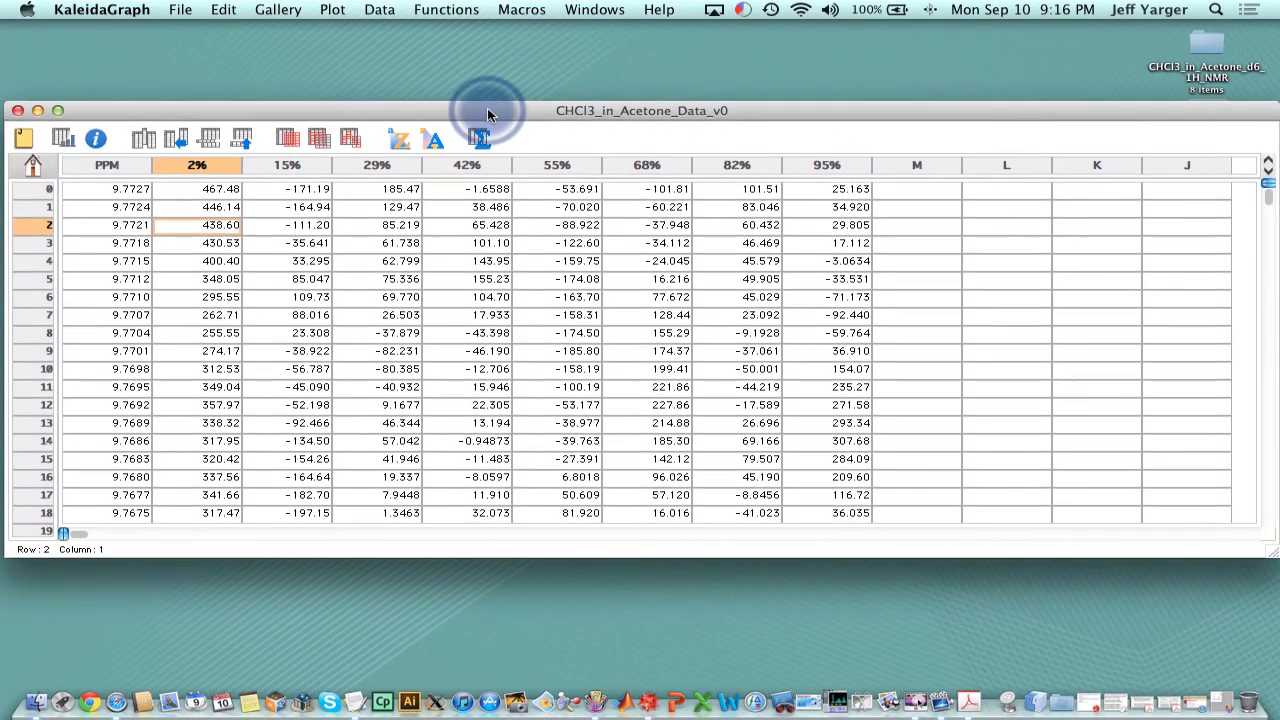
Name the four empty columns after 95% S(2t) - Acetone, S(2t) - CHCl3, Ln(S(2t) - Acetone and Ln(S(2t)) - CHCl3.
left_click(929, 165)
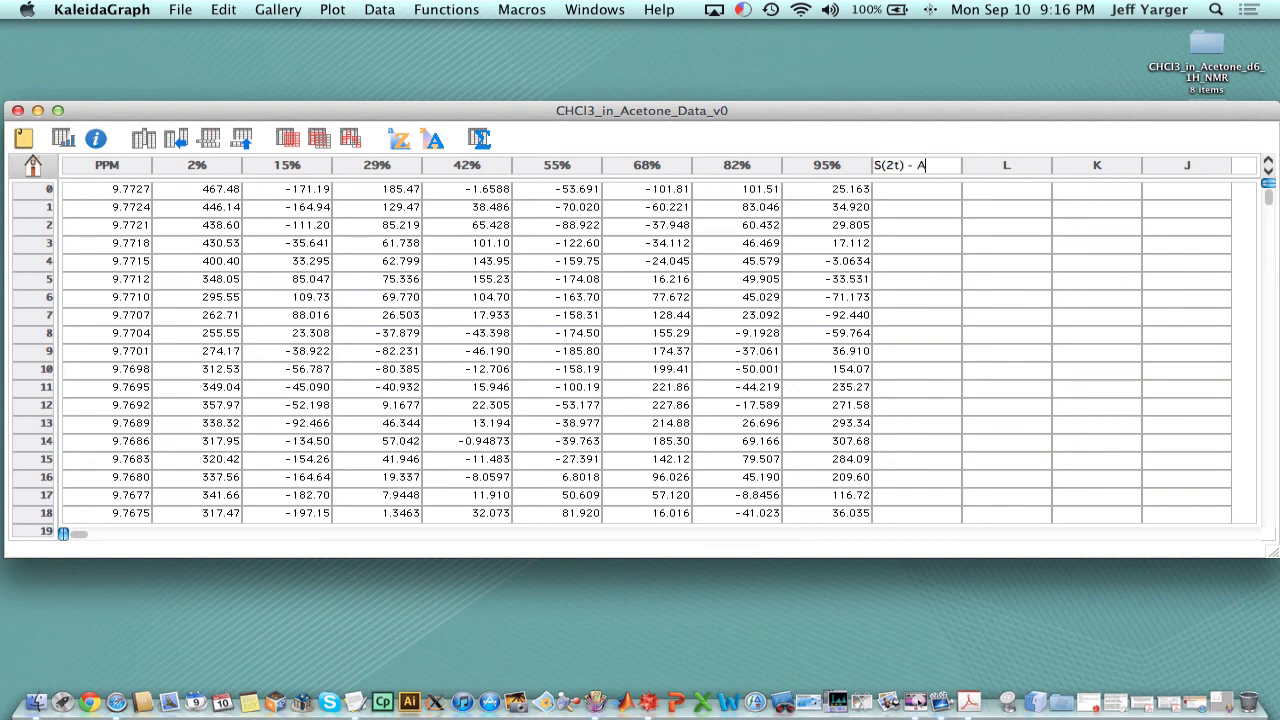
key("Tab")
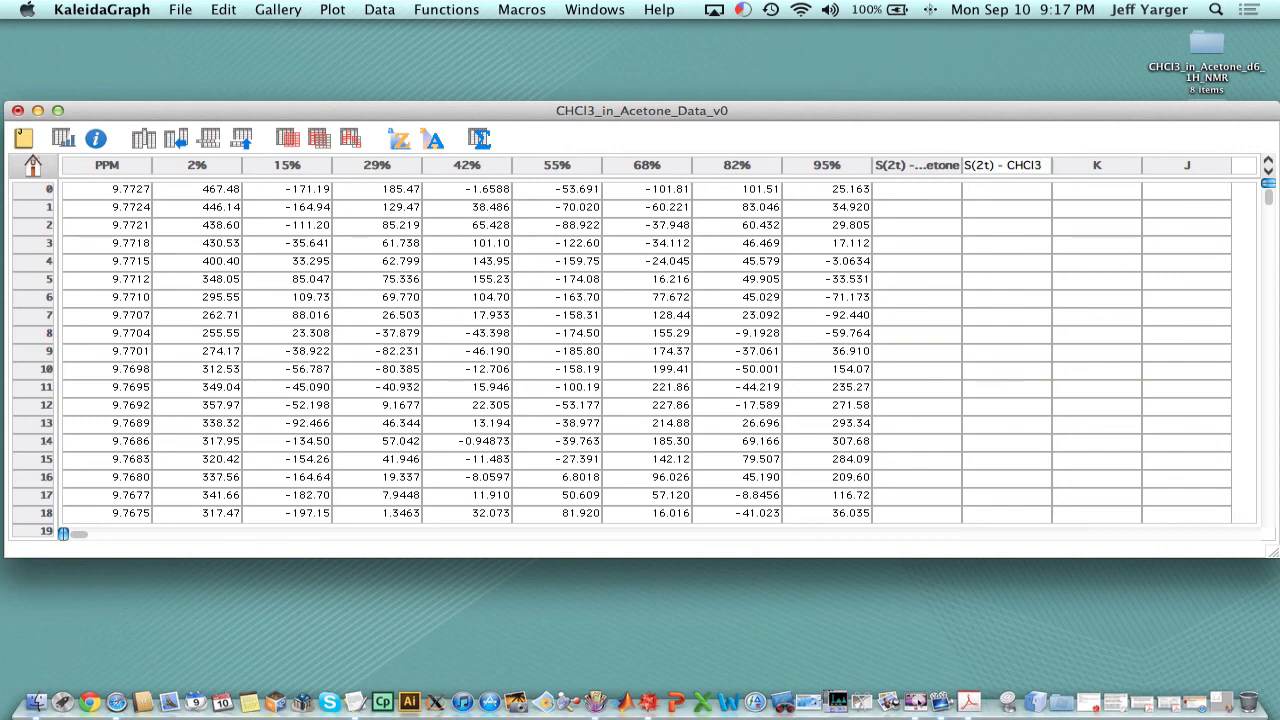
key("Tab")
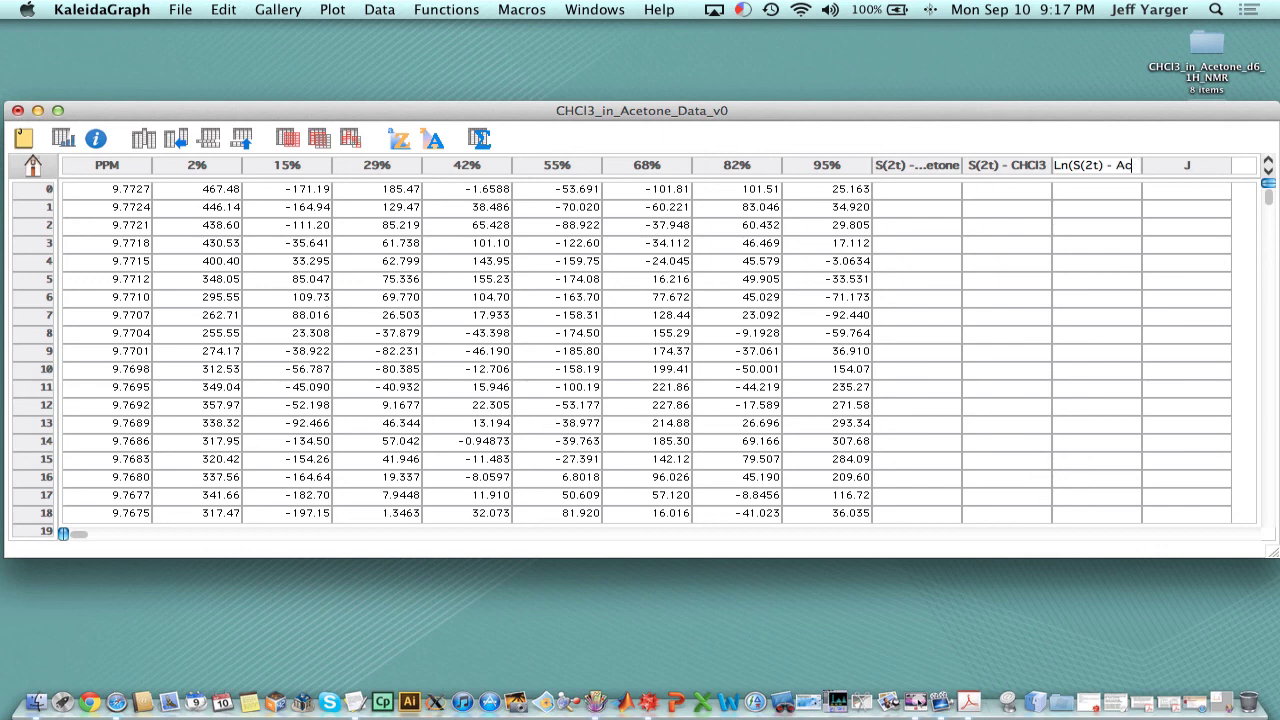
key("Tab")
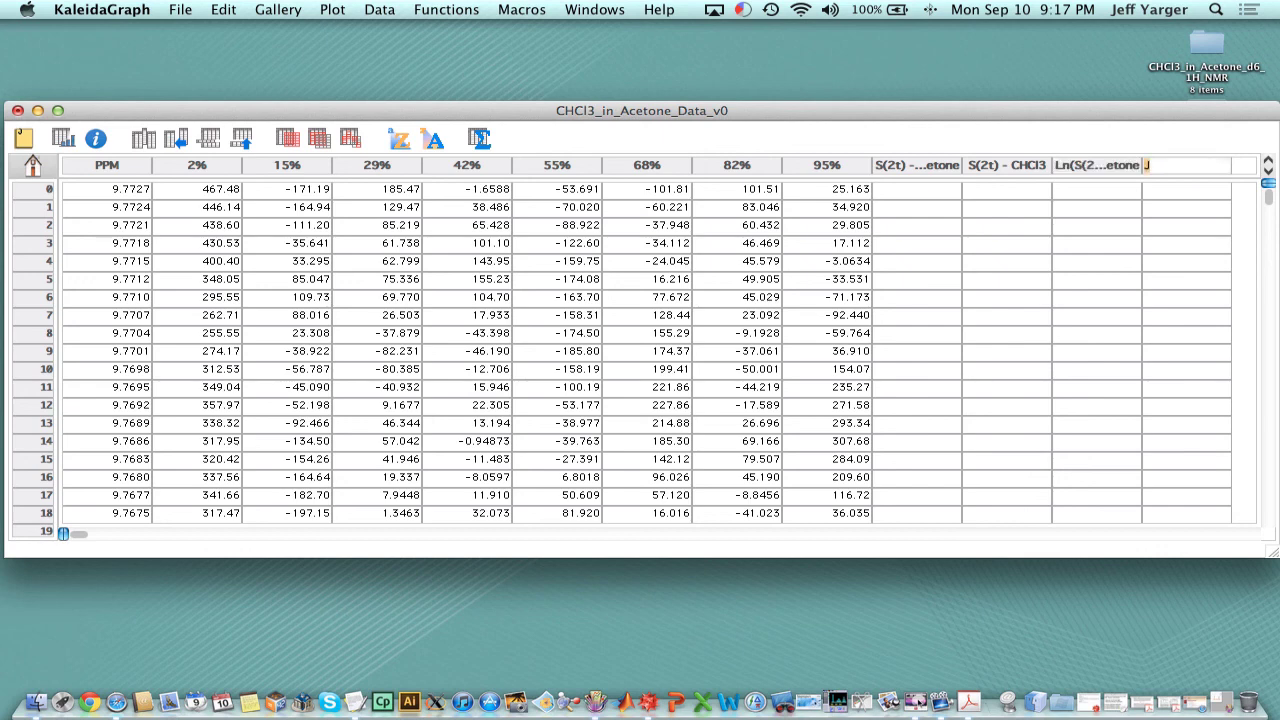
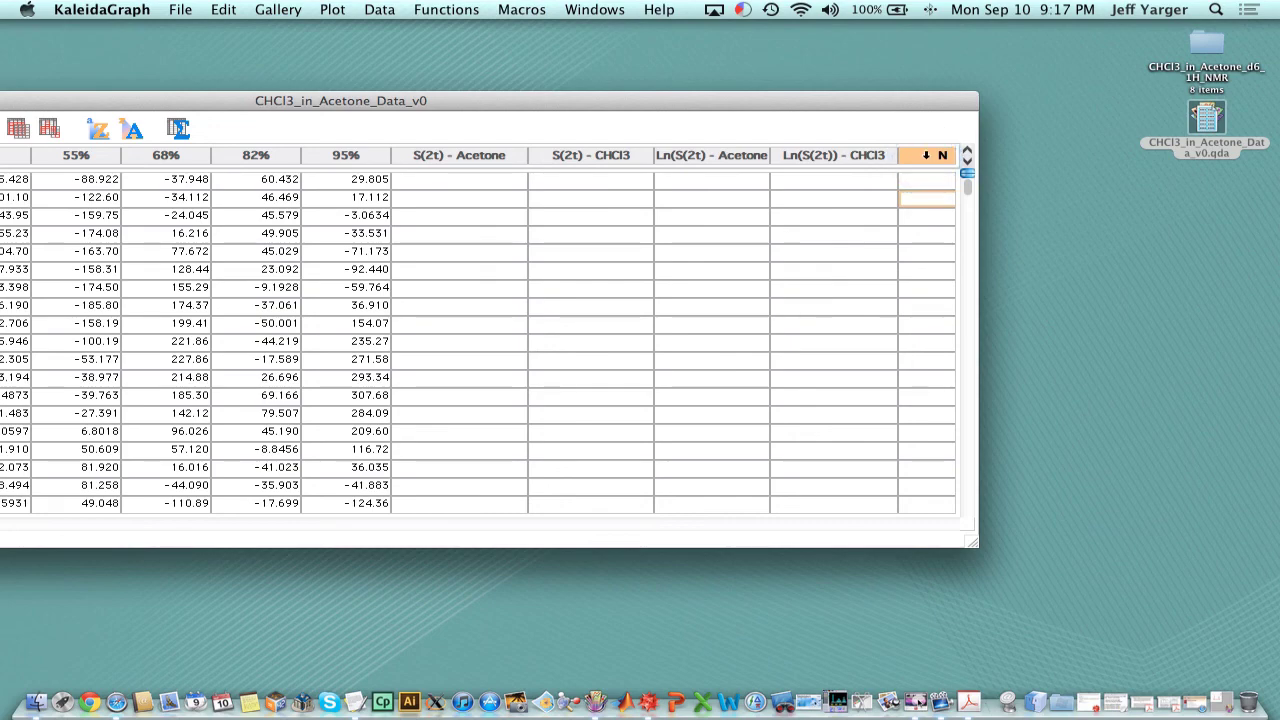
Reposition the data table window and widen the Ln(S(2t) - Acetone column slightly to fit its full title.
left_click_drag(846, 105, 1146, 94)
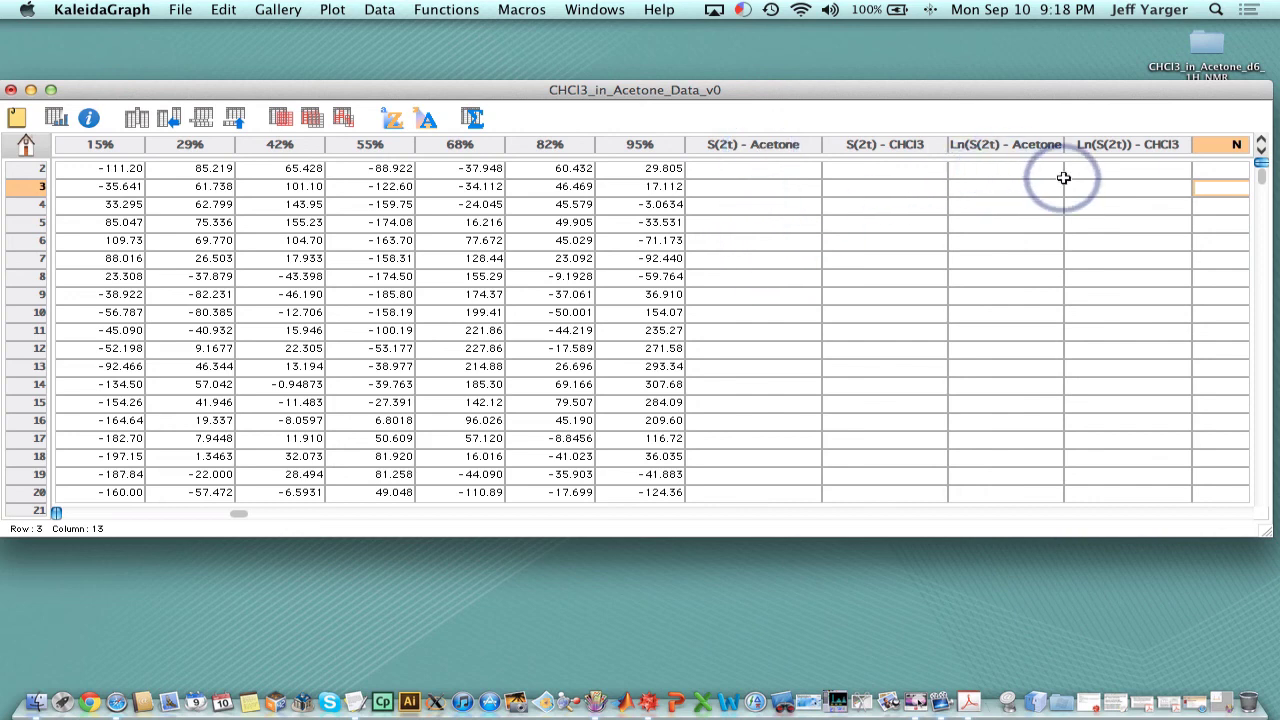
left_click_drag(1064, 144, 1073, 144)
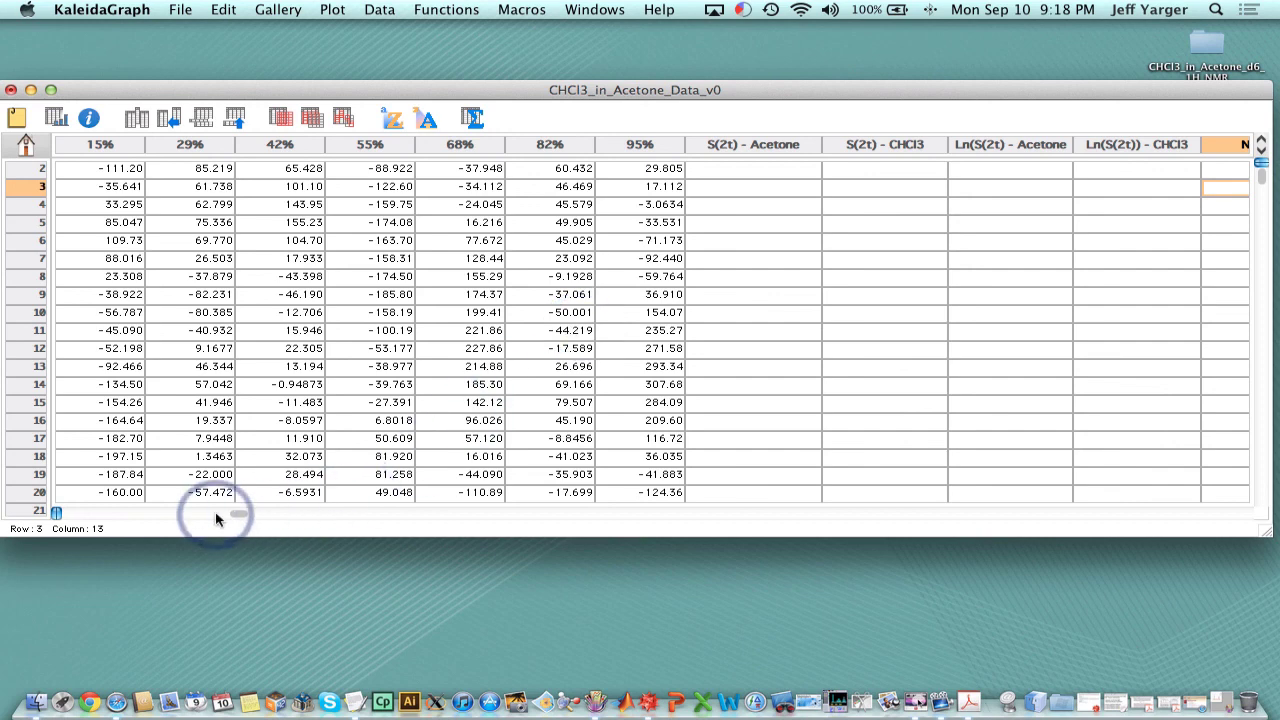
left_click_drag(235, 514, 65, 514)
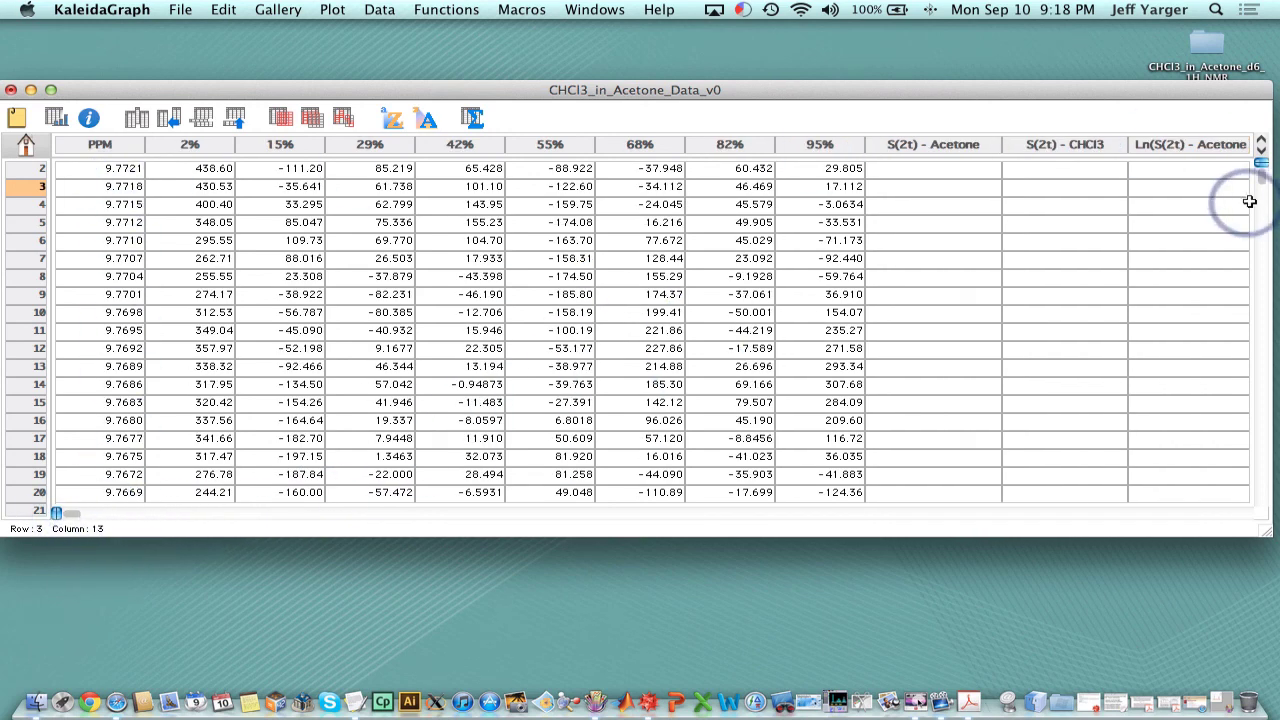
Examine the rows around 8.03 ppm, following the 15% column, to locate the row range containing the CHCl3 peak maximum.
left_click_drag(1262, 176, 1268, 238)
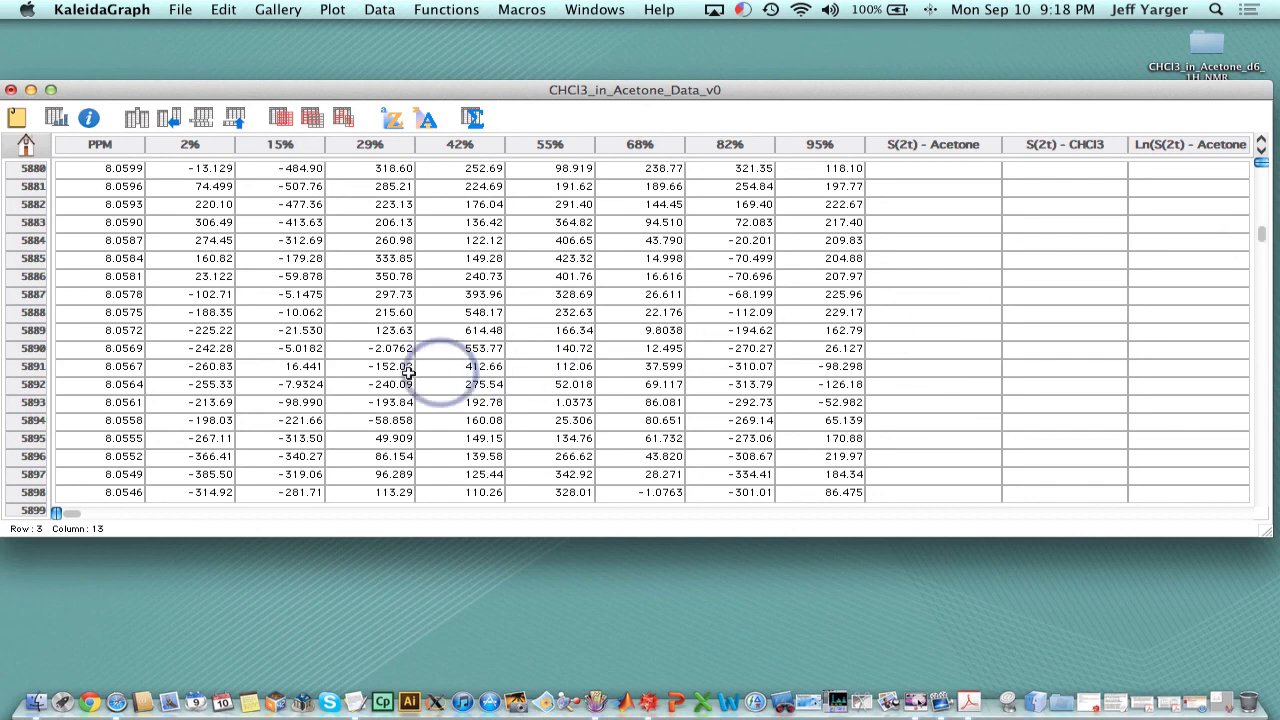
left_click(302, 368)
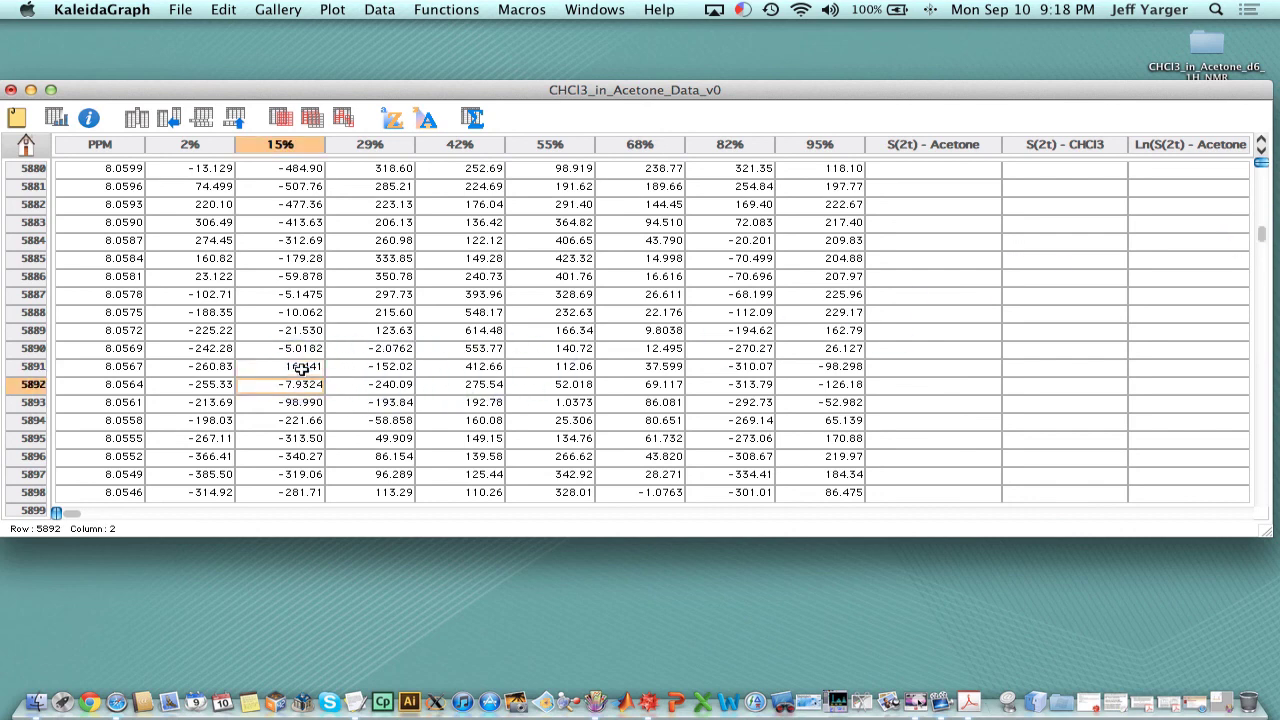
key("Down")
key("Down")
key("Down")
key("Down")
key("Down")
key("Down")
key("Down")
key("Down")
key("Down")
key("Down")
key("Down")
key("Down")
key("Down")
key("Down")
key("Down")
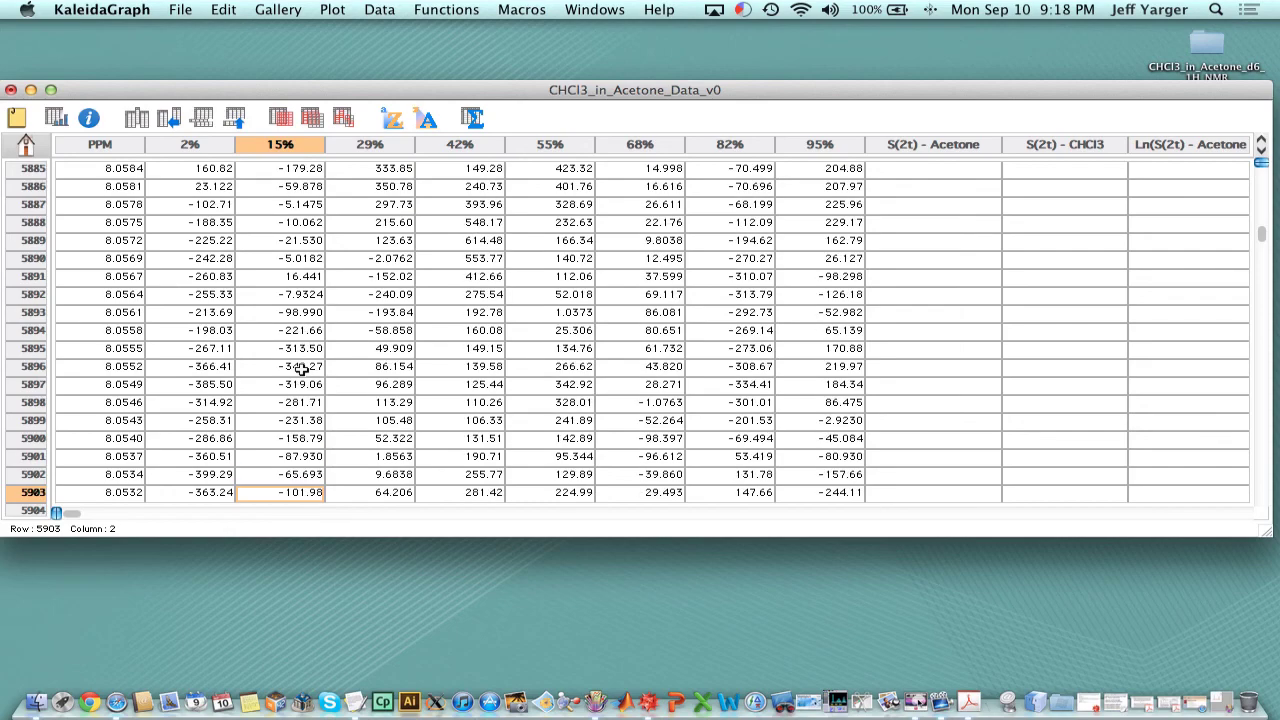
key("Down")
key("Down")
key("Down")
key("Down")
key("Down")
key("Down")
key("Down")
key("Down")
key("Down")
key("Down")
key("Down")
key("Down")
key("Down")
key("Down")
key("Down")
key("Down")
key("Down")
key("Down")
key("Down")
key("Down")
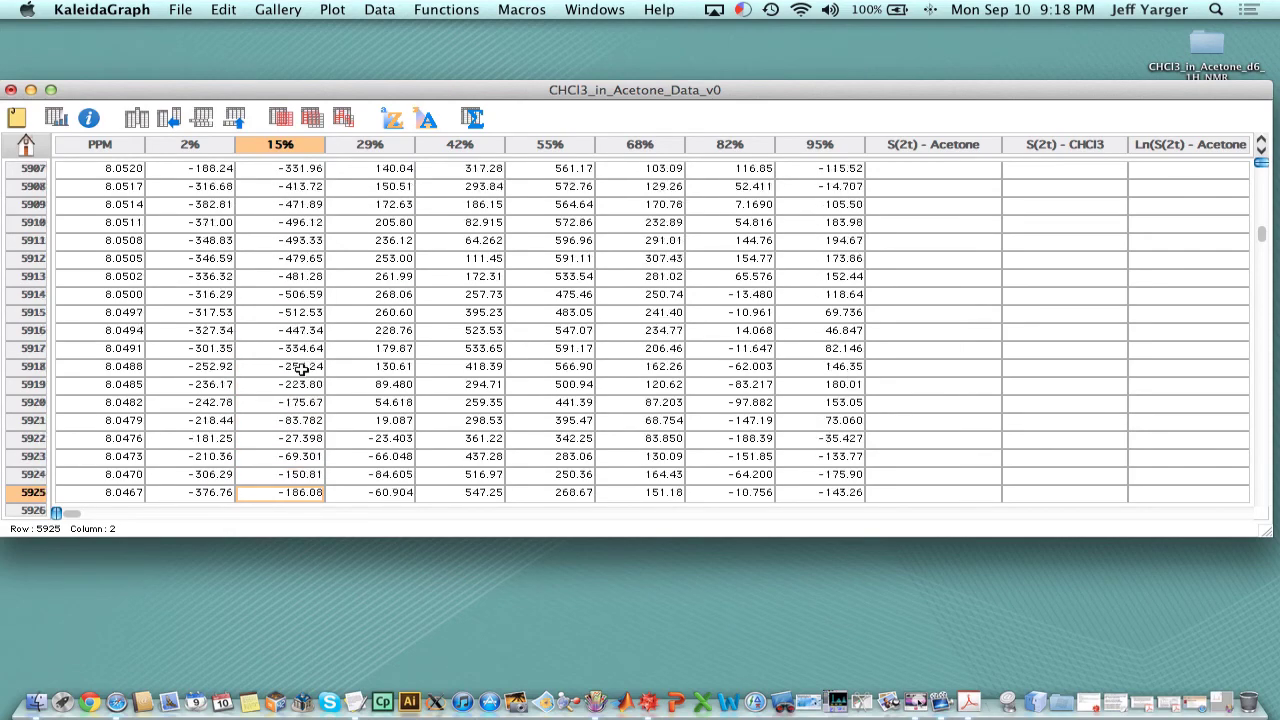
key("Down")
key("Down")
key("Down")
key("Down")
key("Down")
key("Down")
key("Down")
key("Down")
key("Down")
key("Down")
key("Down")
key("Down")
key("Down")
key("Down")
key("Down")
key("Down")
key("Down")
key("Down")
key("Down")
key("Down")
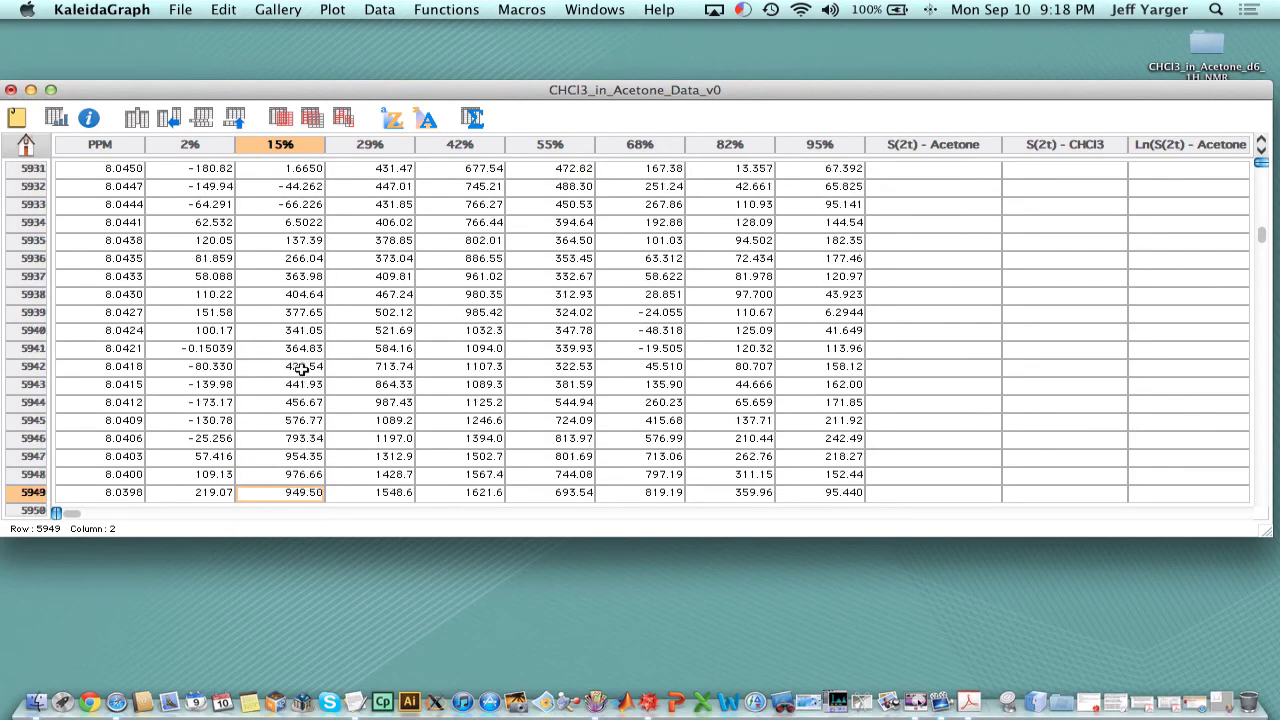
key("Down")
key("Down")
key("Down")
key("Down")
key("Down")
key("Down")
key("Down")
key("Down")
key("Down")
key("Down")
key("Down")
key("Down")
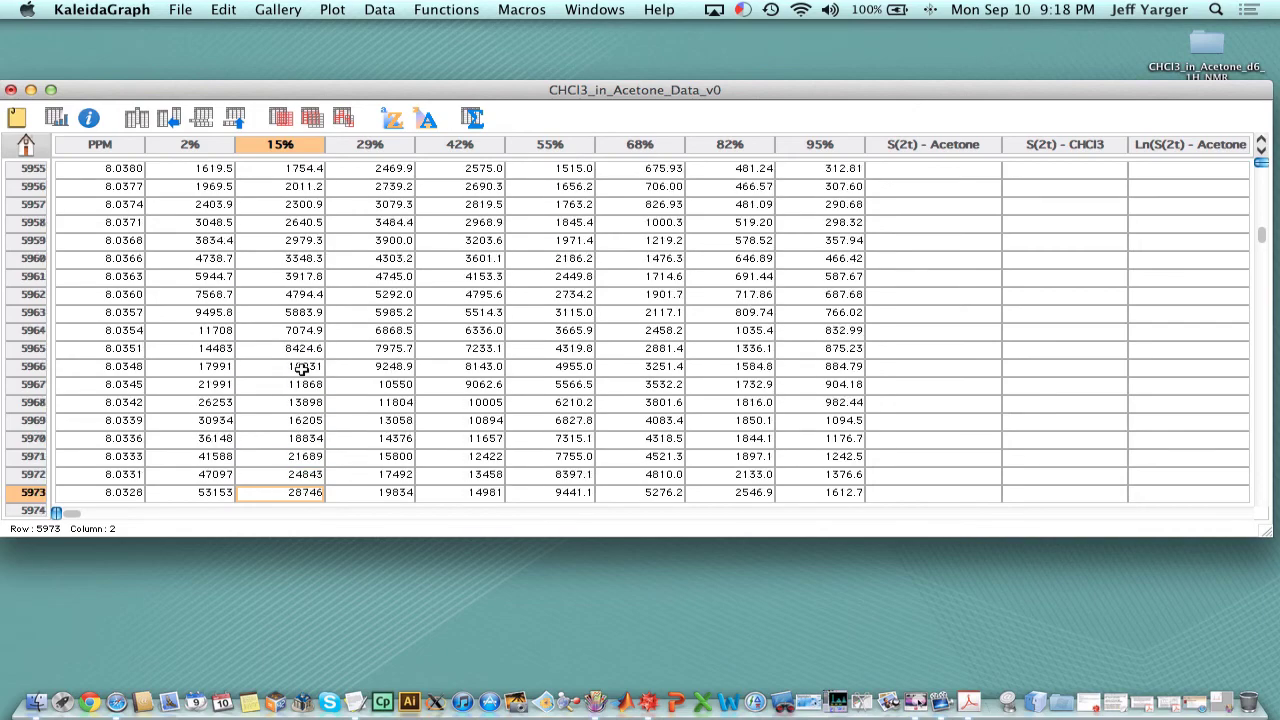
key("Down")
key("Down")
key("Down")
key("Down")
key("Down")
key("Down")
key("Down")
key("Down")
key("Down")
key("Down")
key("Down")
key("Down")
key("Down")
key("Down")
key("Down")
key("Down")
key("Down")
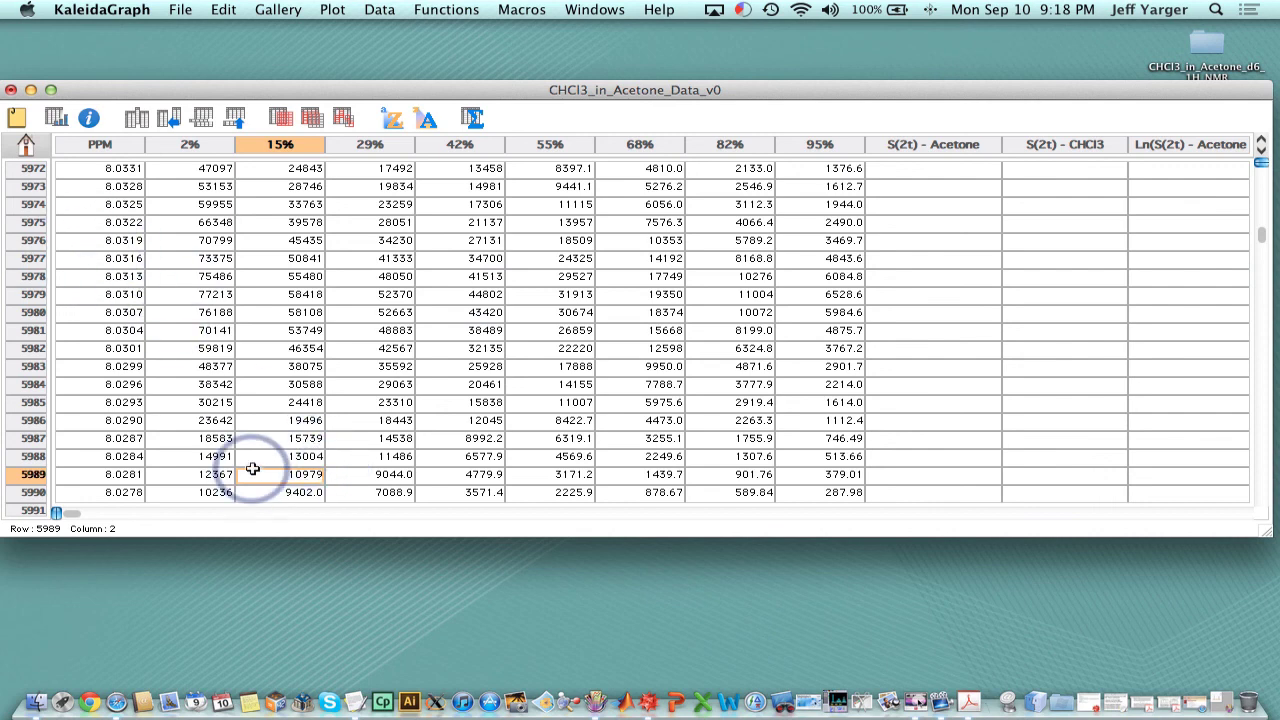
scroll(252, 468, "up", 1)
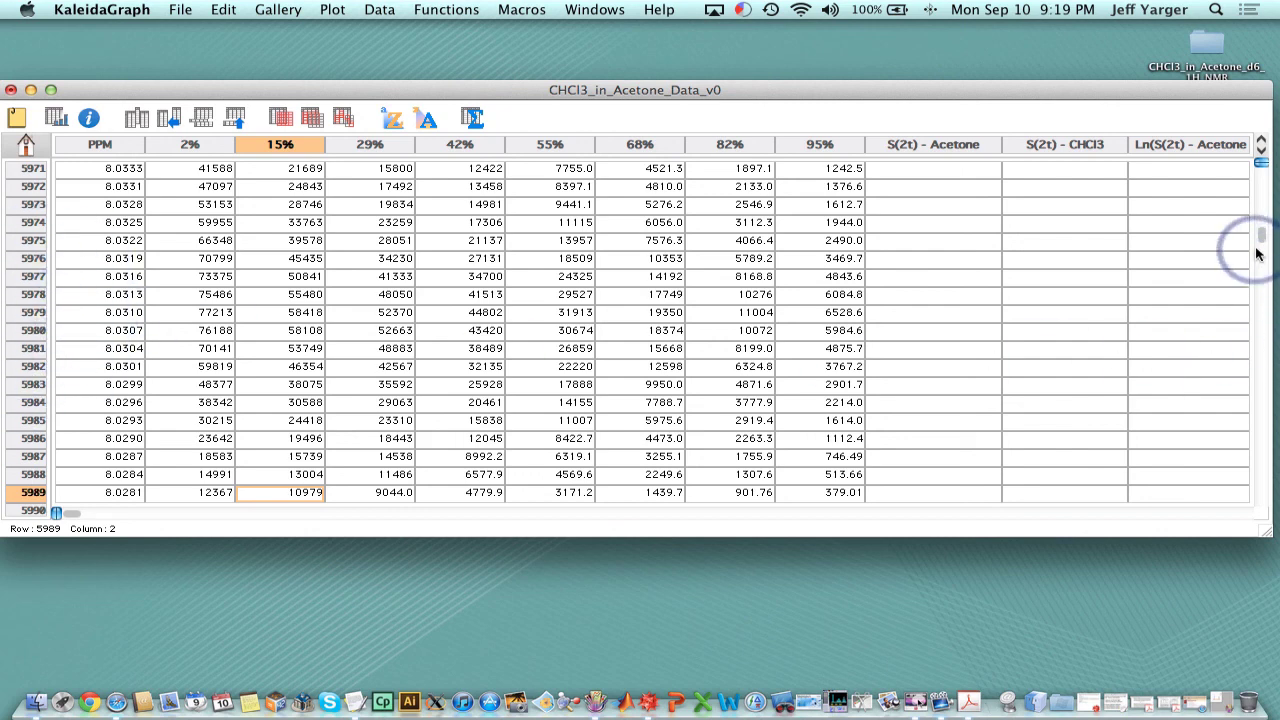
Return to the first data rows, open Formula Entry and review the stored formula beginning cell(0,9)=cmax([26000:27000,1:1]).
left_click_drag(1260, 238, 1262, 172)
left_click(898, 216)
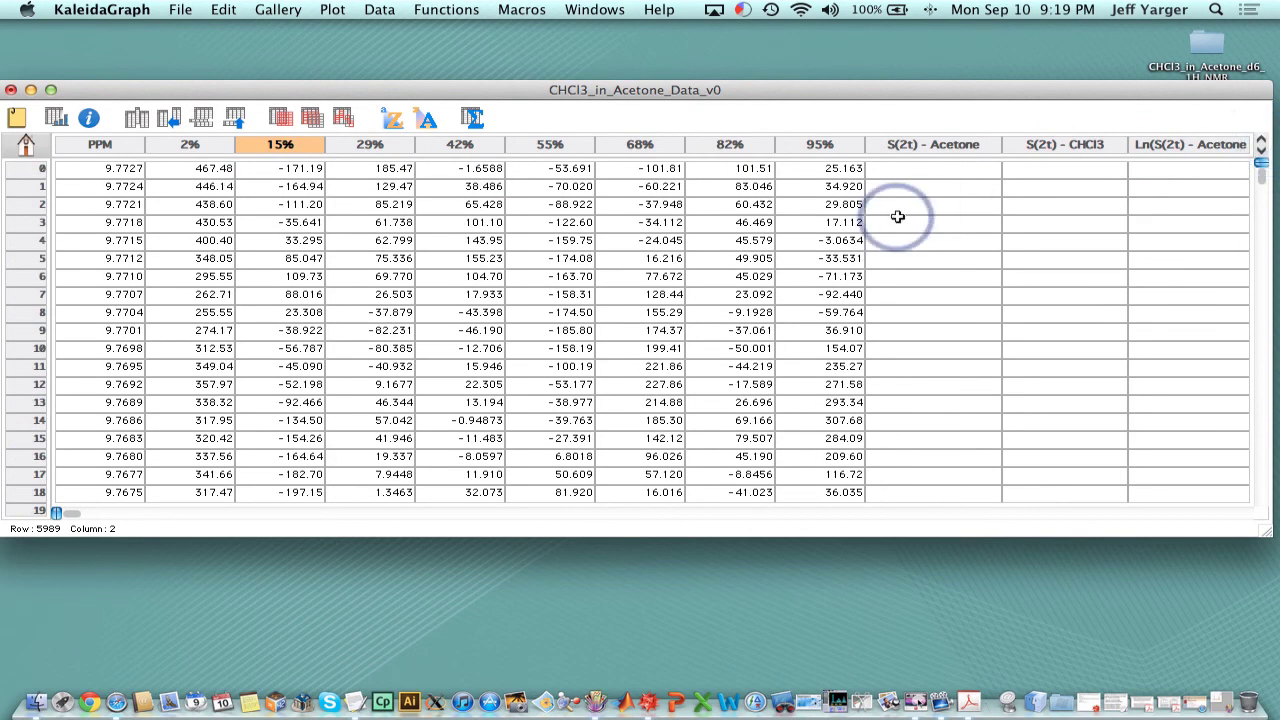
left_click(590, 10)
left_click(630, 180)
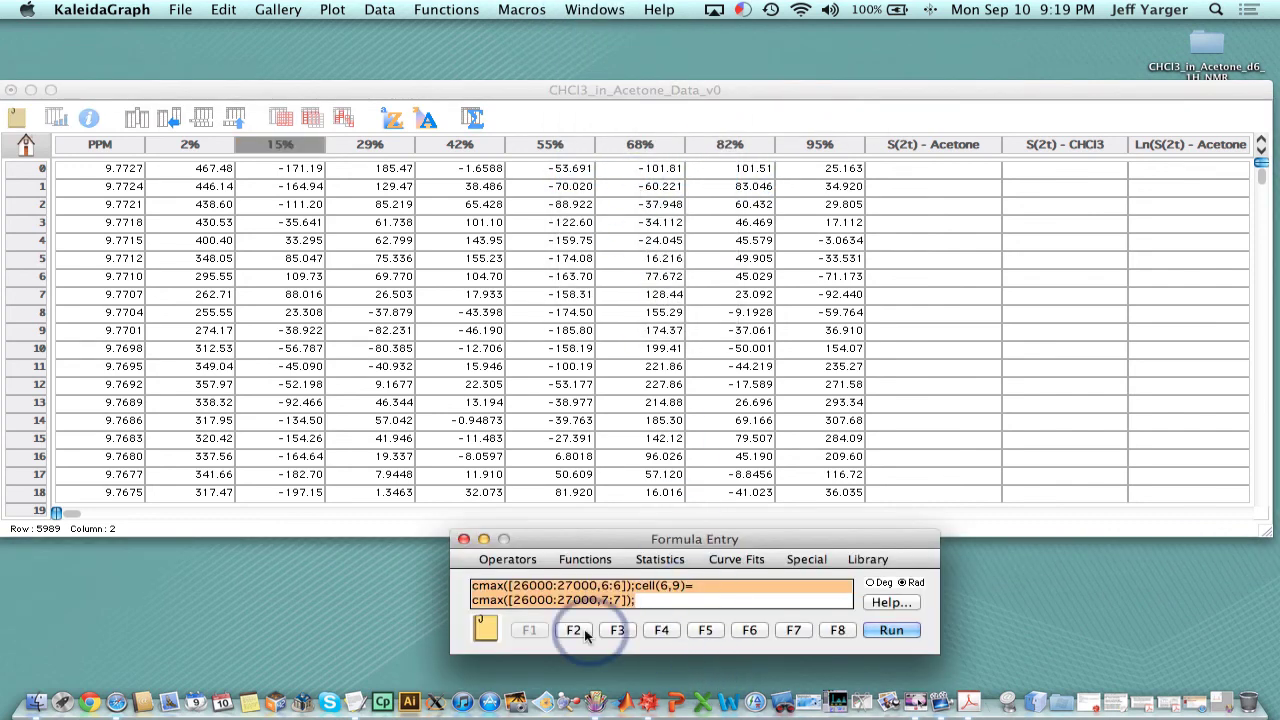
scroll(560, 592, "up", 3)
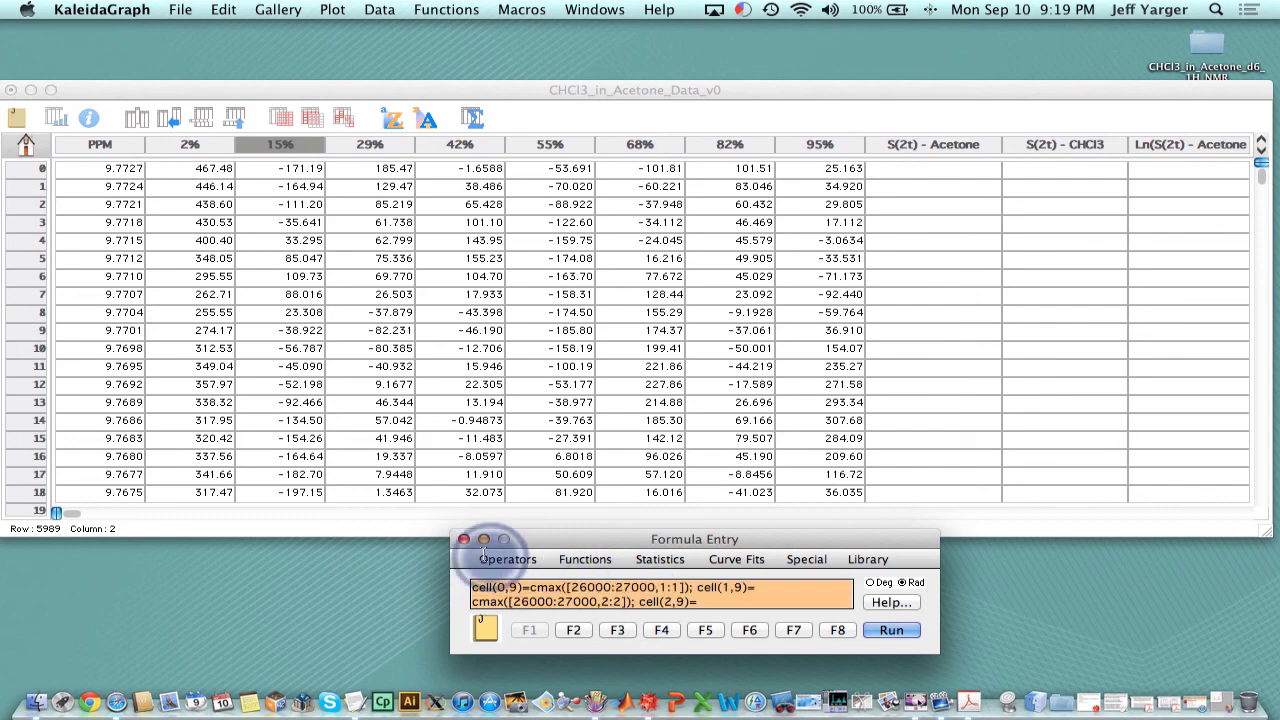
left_click(521, 587)
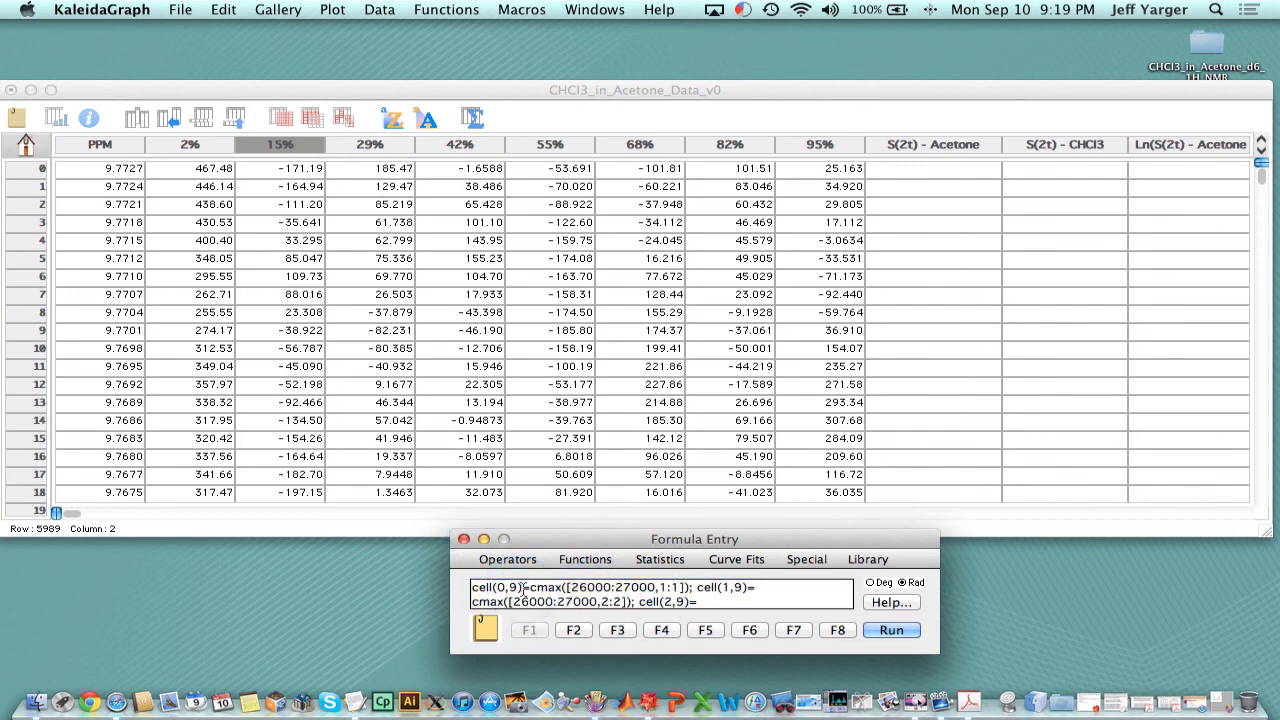
left_click(506, 596)
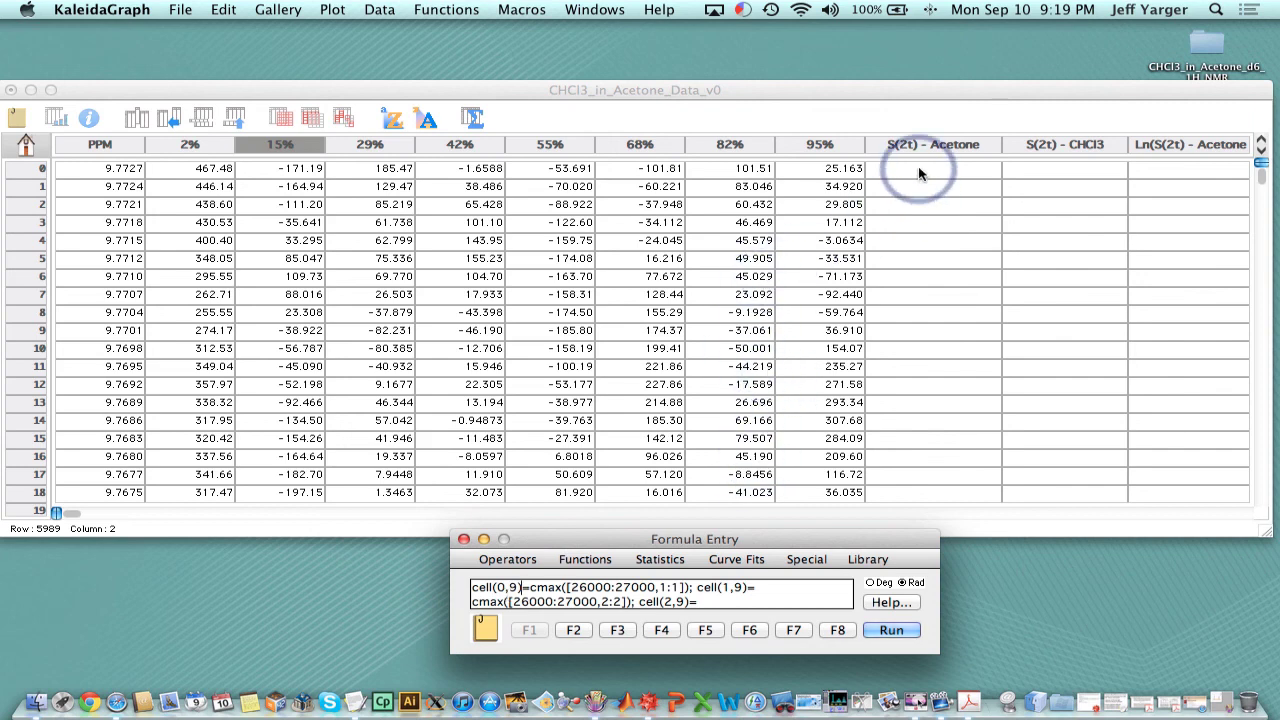
Check the table's row and column numbering from PPM across to S(2t) - Acetone against the formula's cell references.
left_click(103, 167)
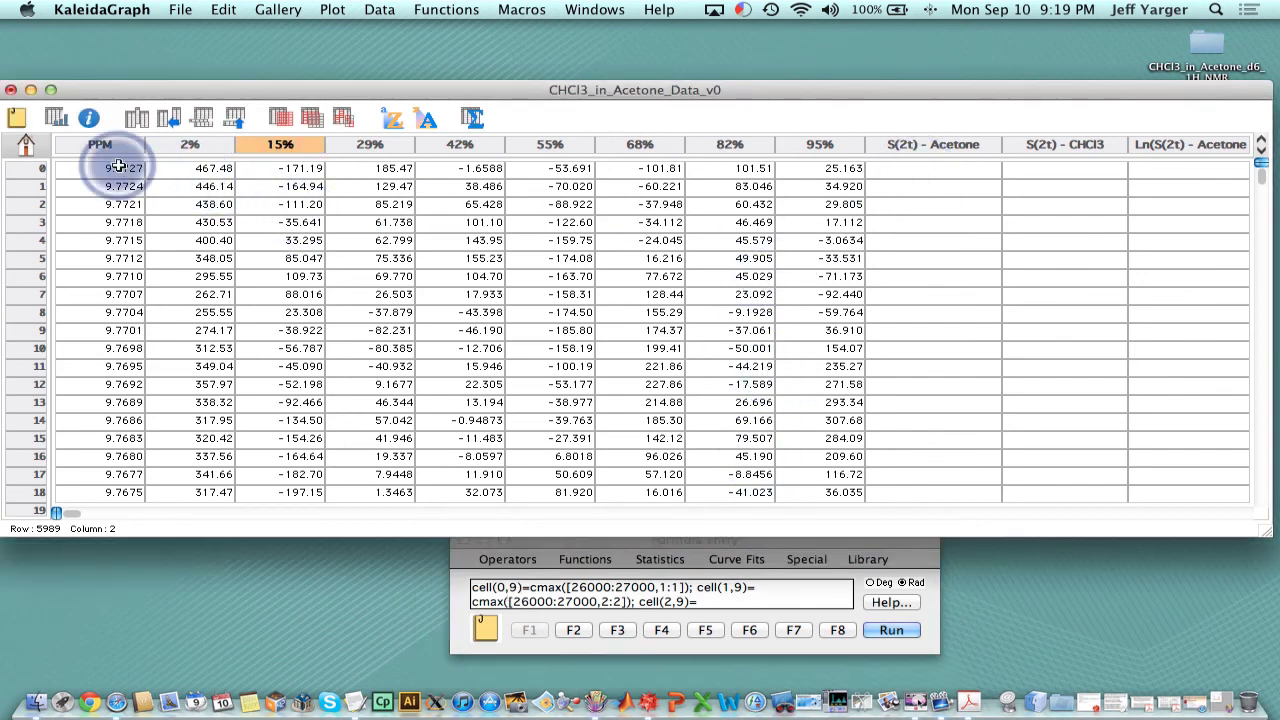
left_click(103, 167)
key("Right")
key("Right")
key("Right")
key("Right")
key("Right")
key("Right")
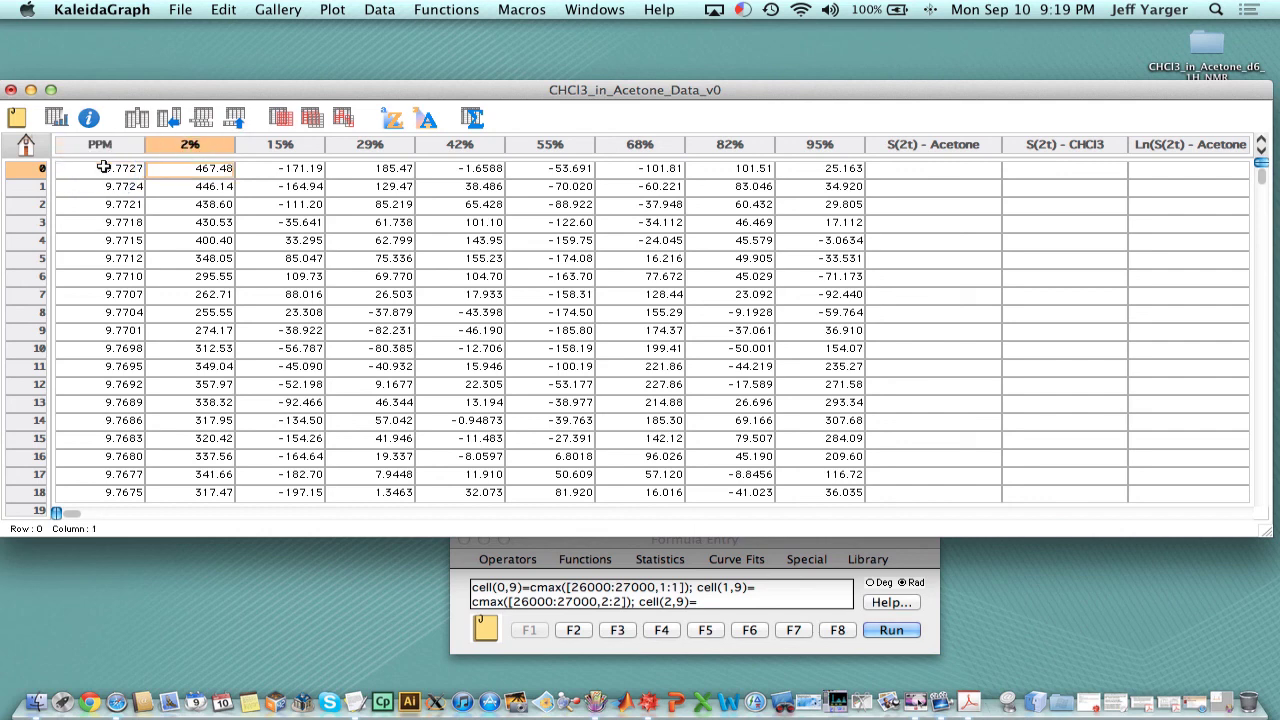
key("Right")
key("Right")
key("Right")
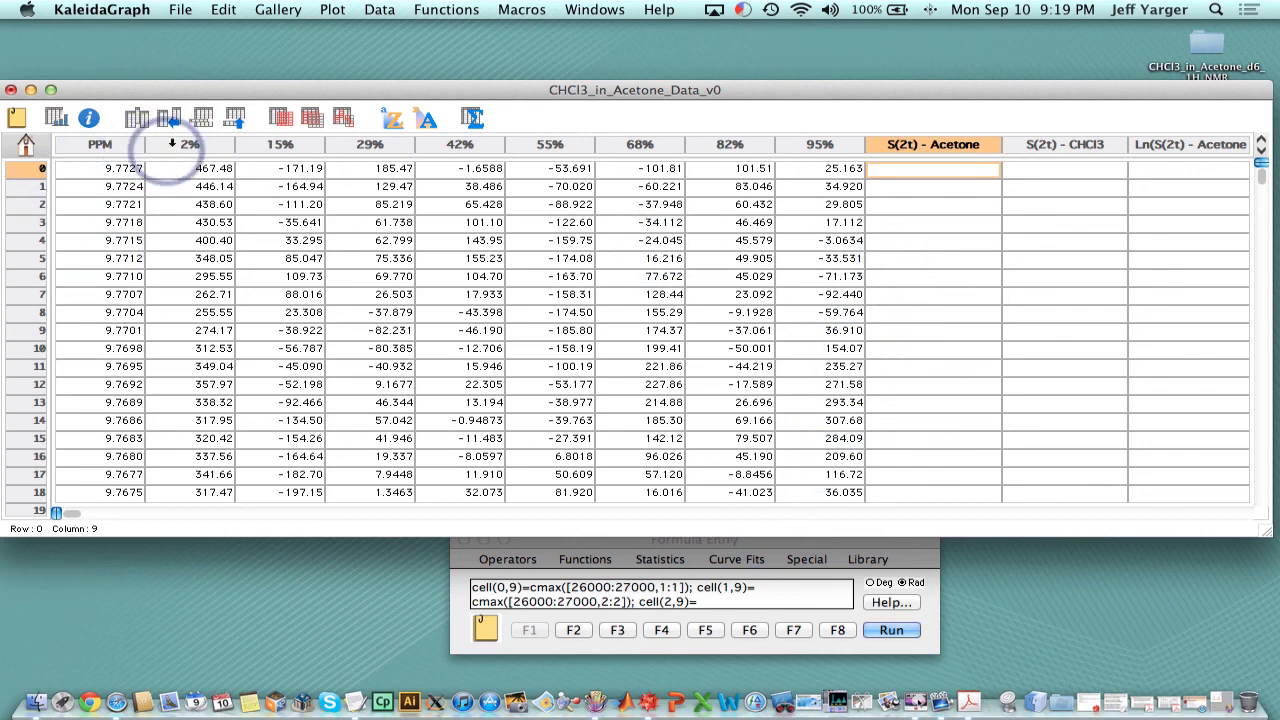
left_click(192, 169)
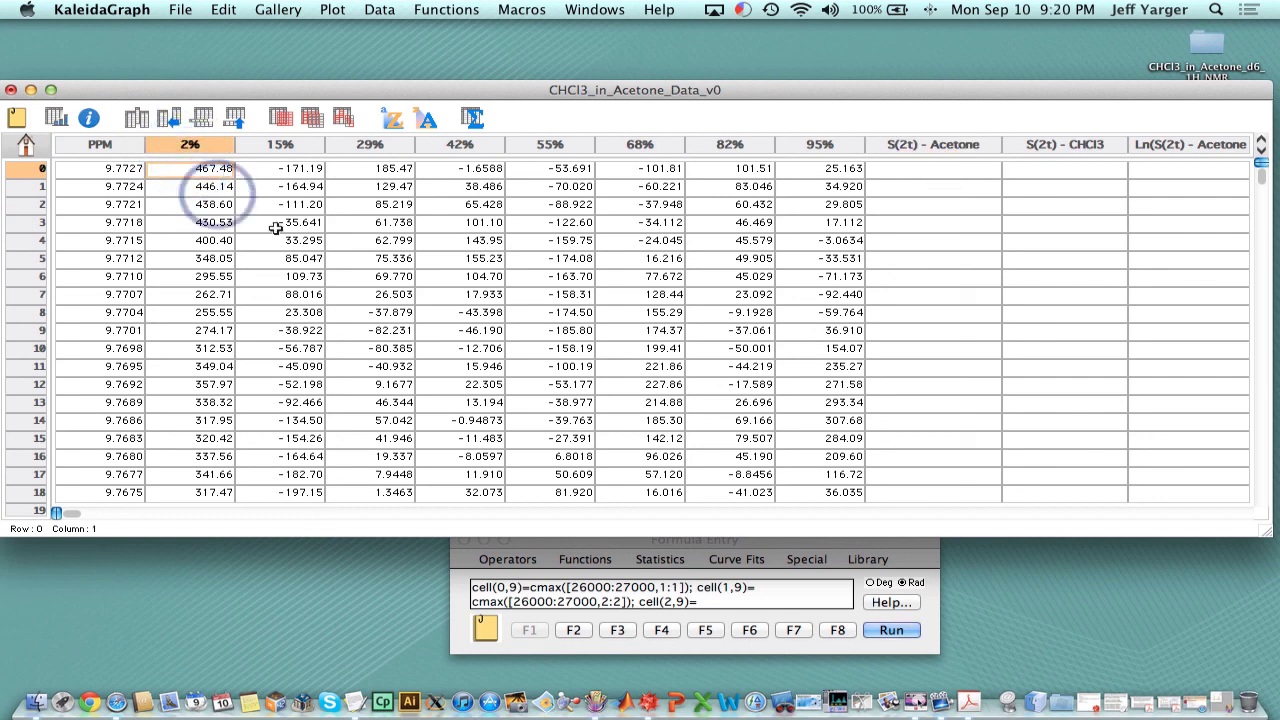
left_click(942, 190)
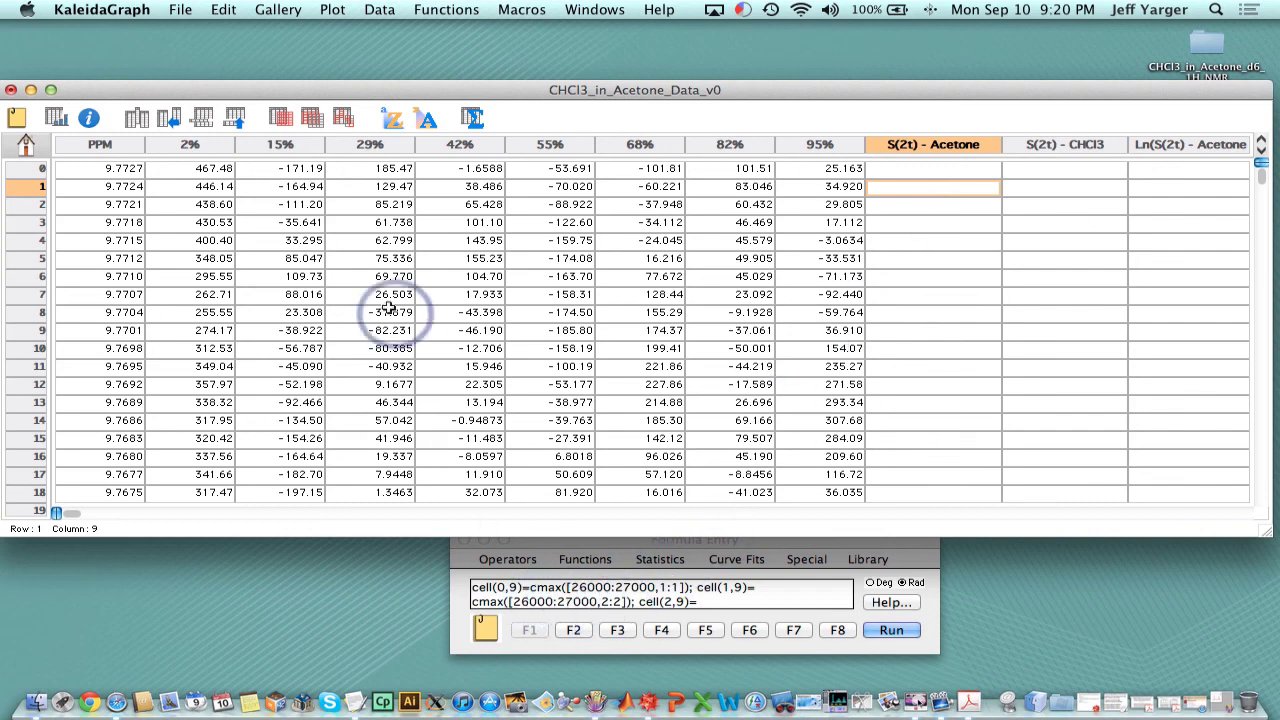
left_click(285, 257)
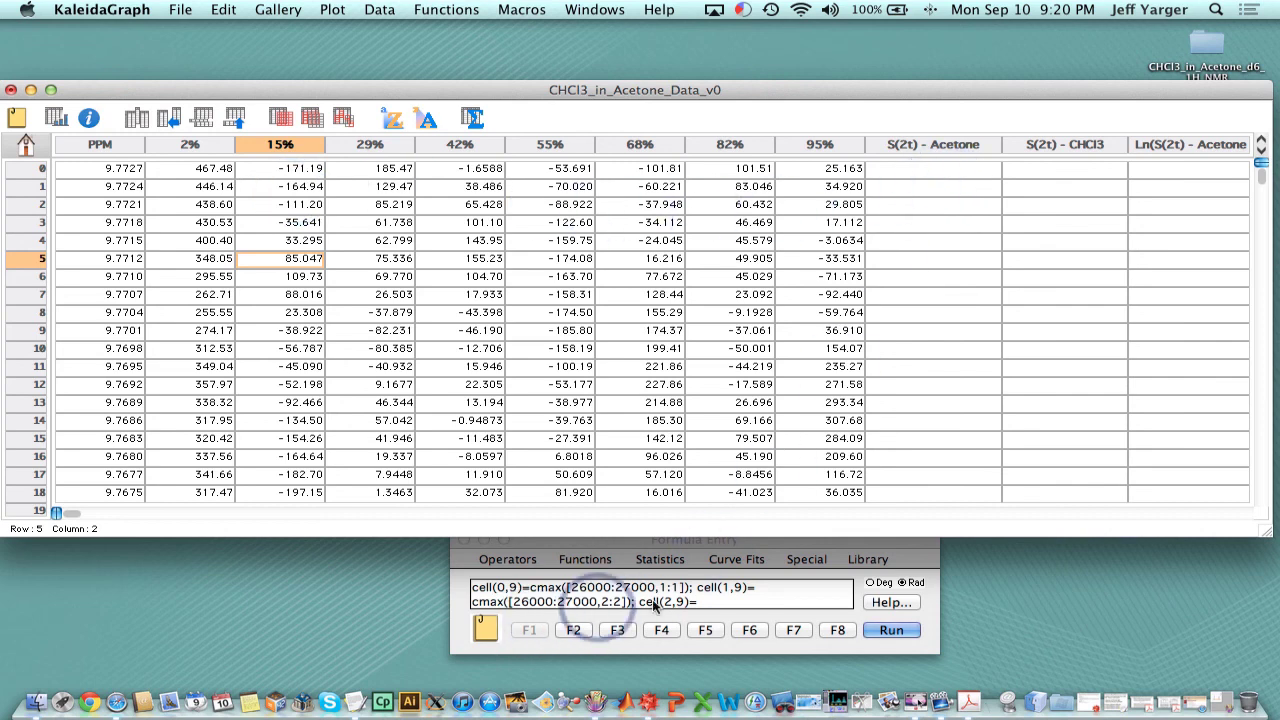
Run the stored cmax formulas on rows 26000 to 27000 of columns 1 to 8 to fill S(2t) - Acetone rows 0 to 7.
left_click(764, 602)
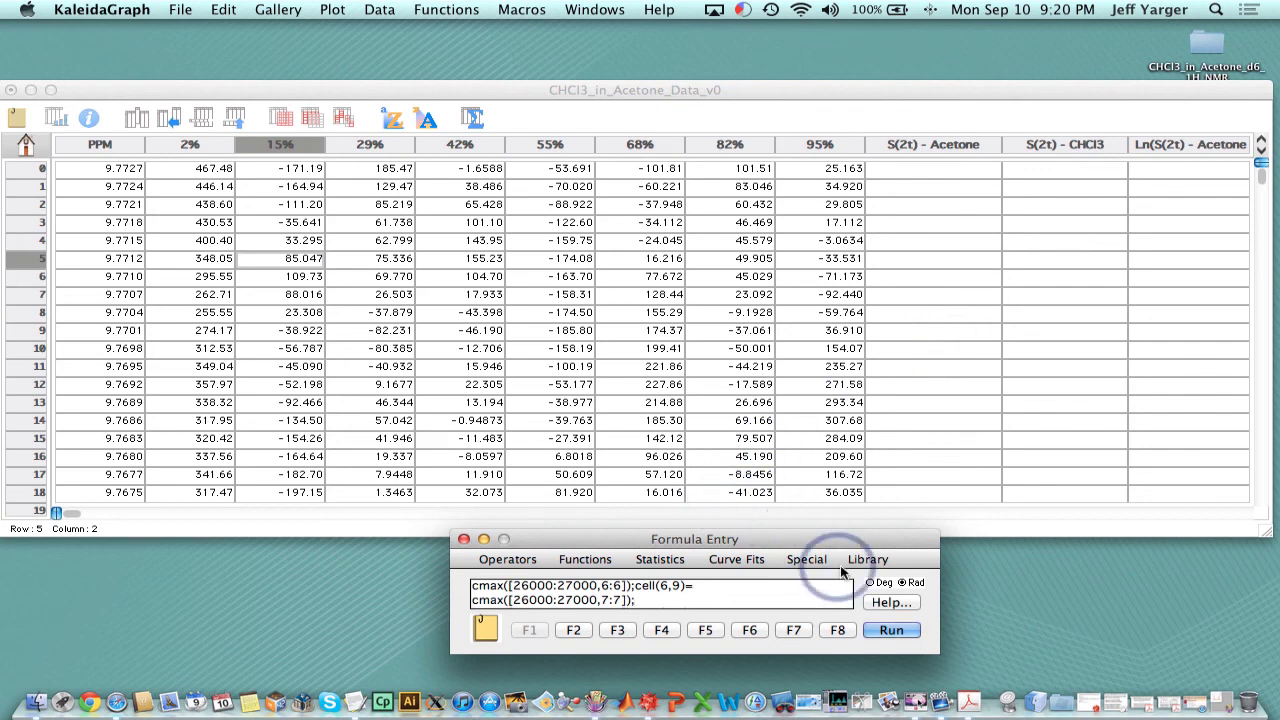
left_click(891, 630)
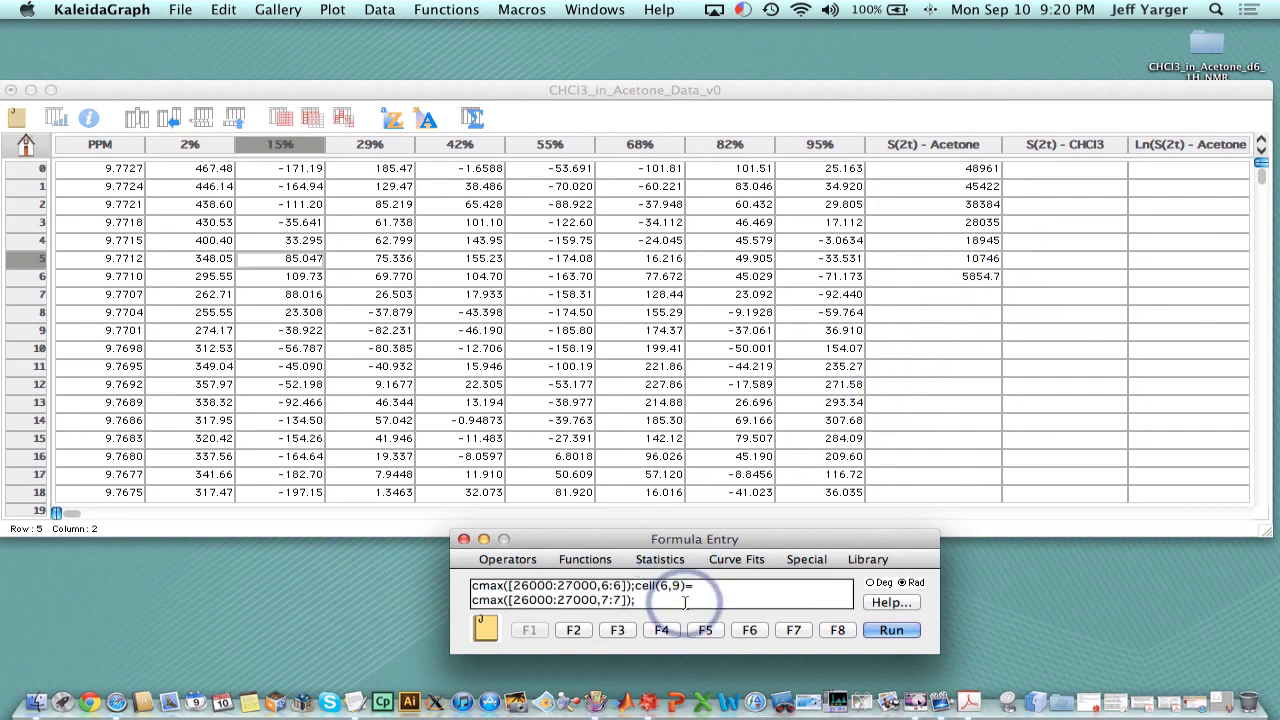
left_click(574, 630)
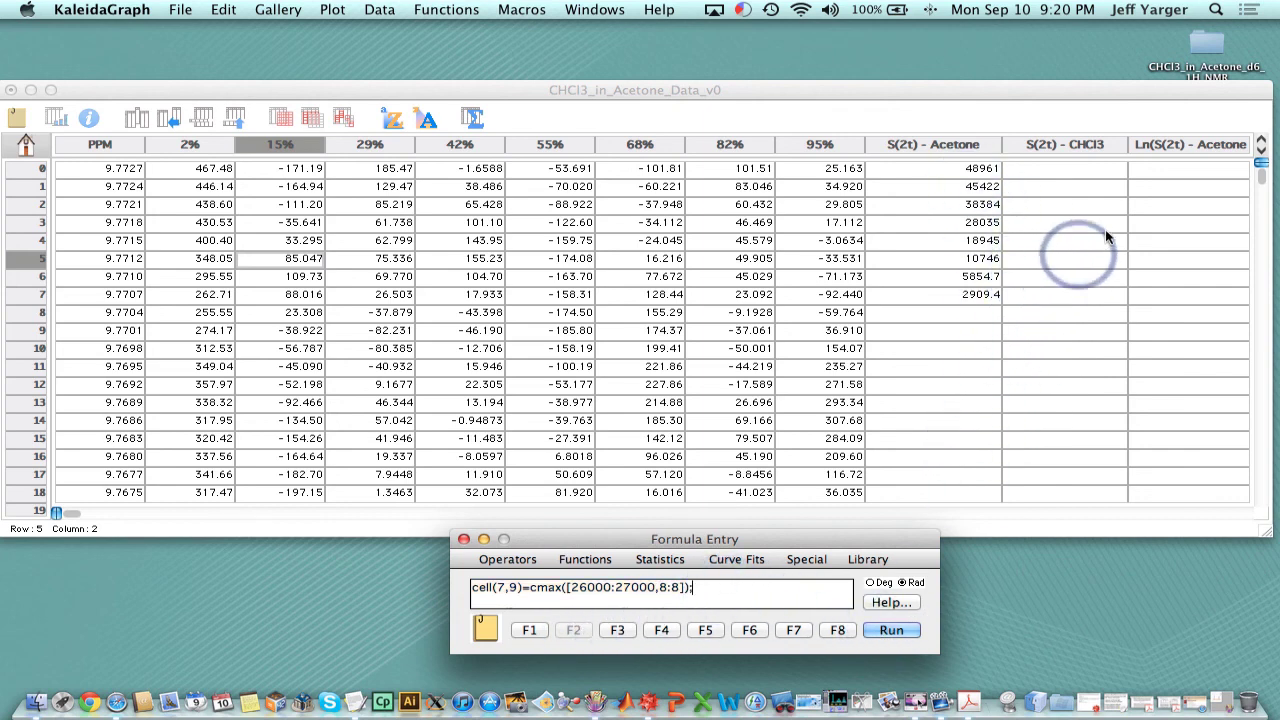
Run the stored cmax formula on rows 5000 to 7000 of columns 1 to 7 to fill S(2t) - CHCl3 rows 0 to 6.
left_click(617, 630)
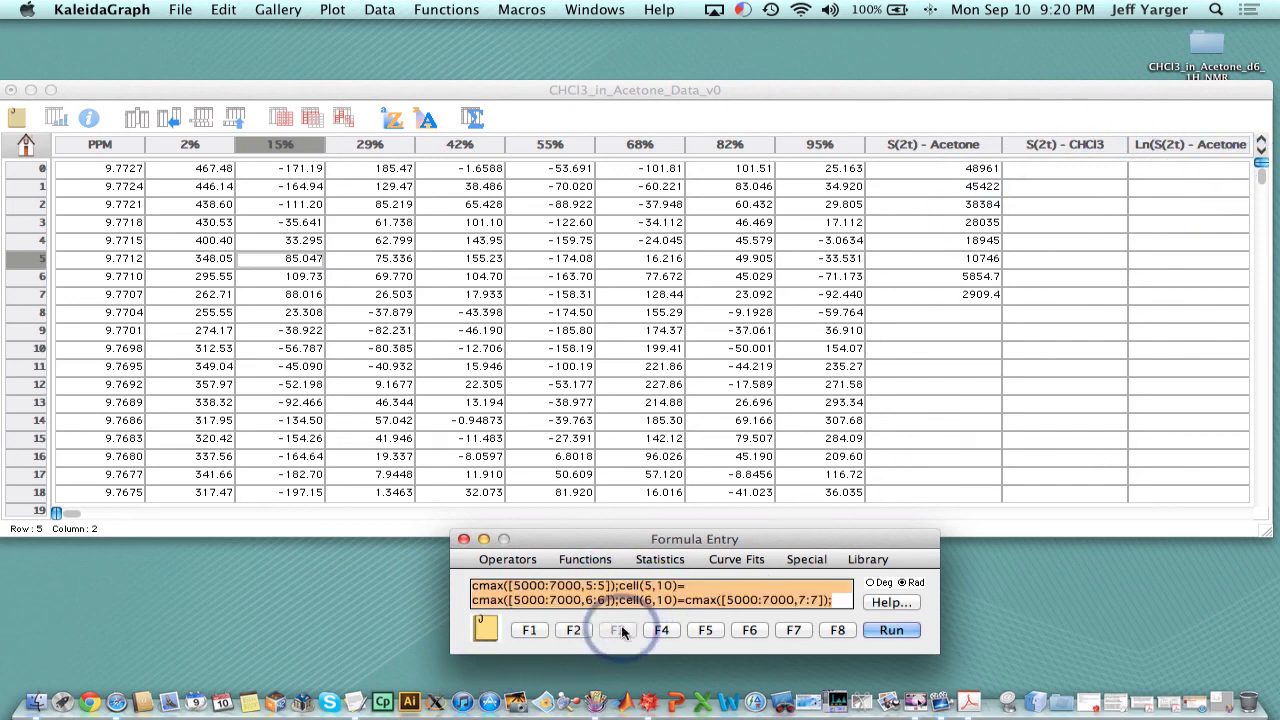
scroll(562, 594, "up", 3)
left_click(542, 588)
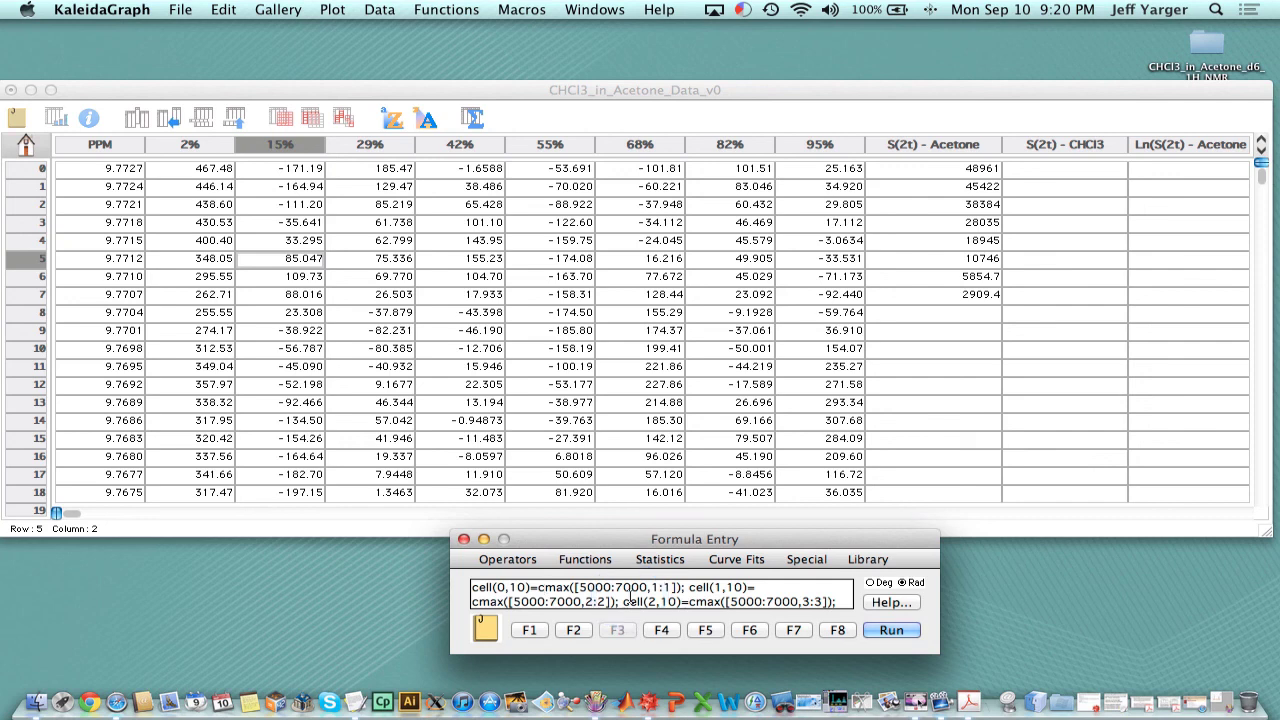
left_click(618, 598)
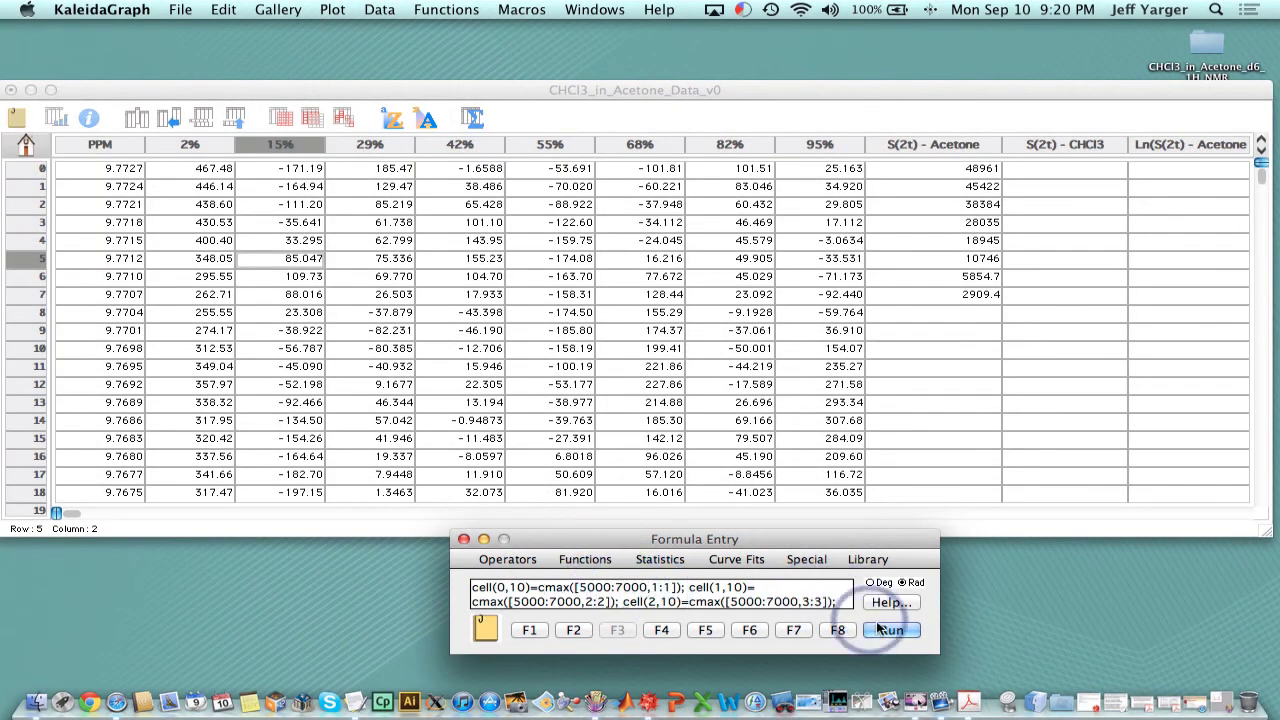
left_click(893, 630)
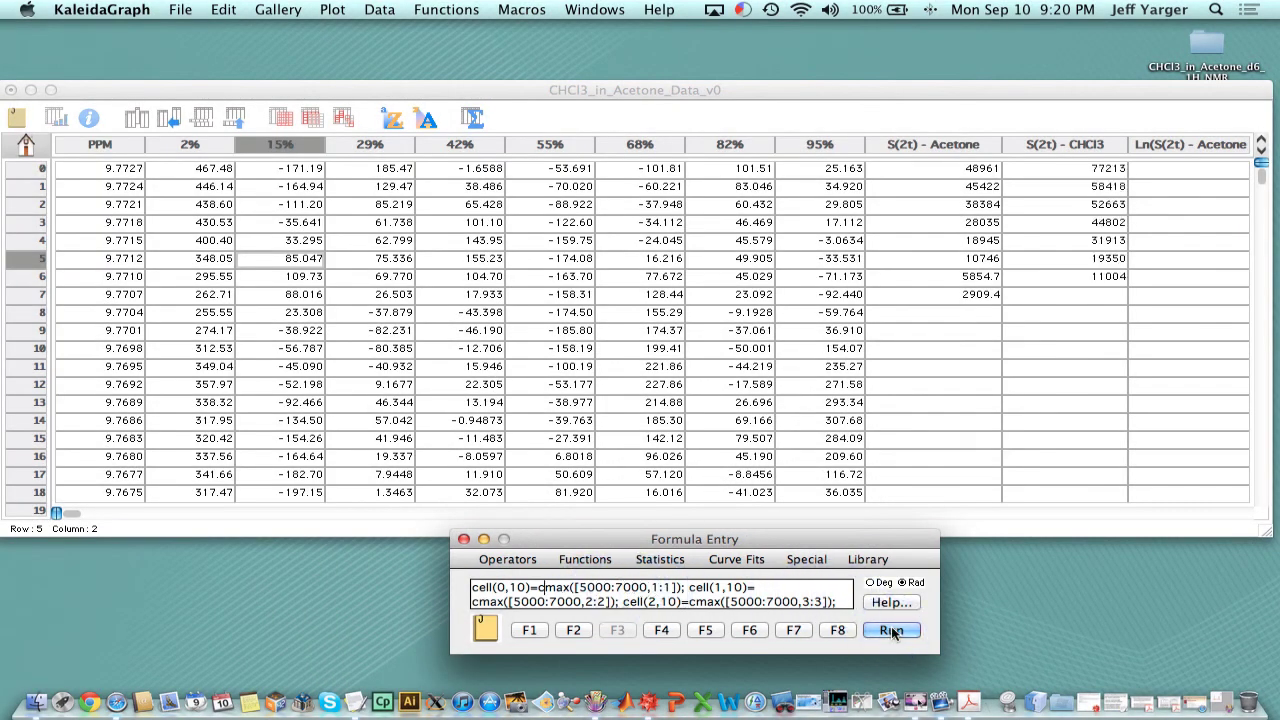
Run the stored formula cell(7,10)=cmax([5000:7000,8:8]) to fill row 7 of S(2t) - CHCl3.
left_click(720, 603)
left_click(647, 630)
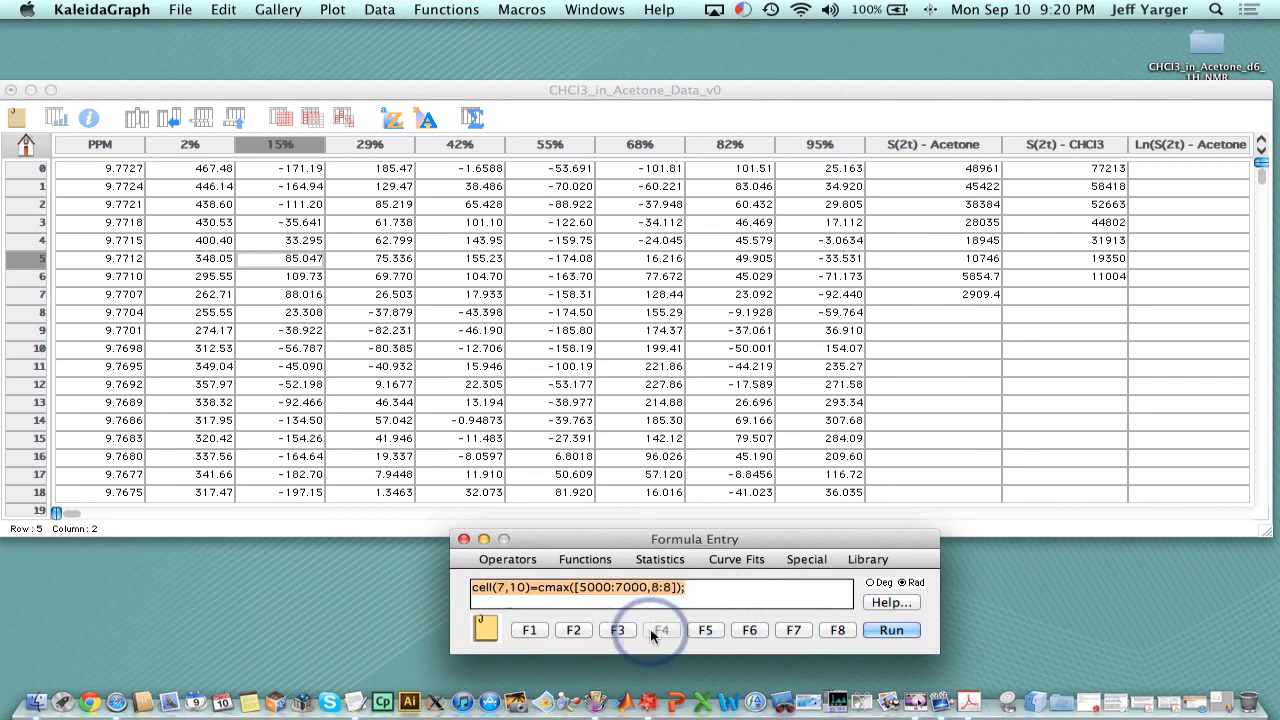
left_click(712, 606)
left_click(893, 630)
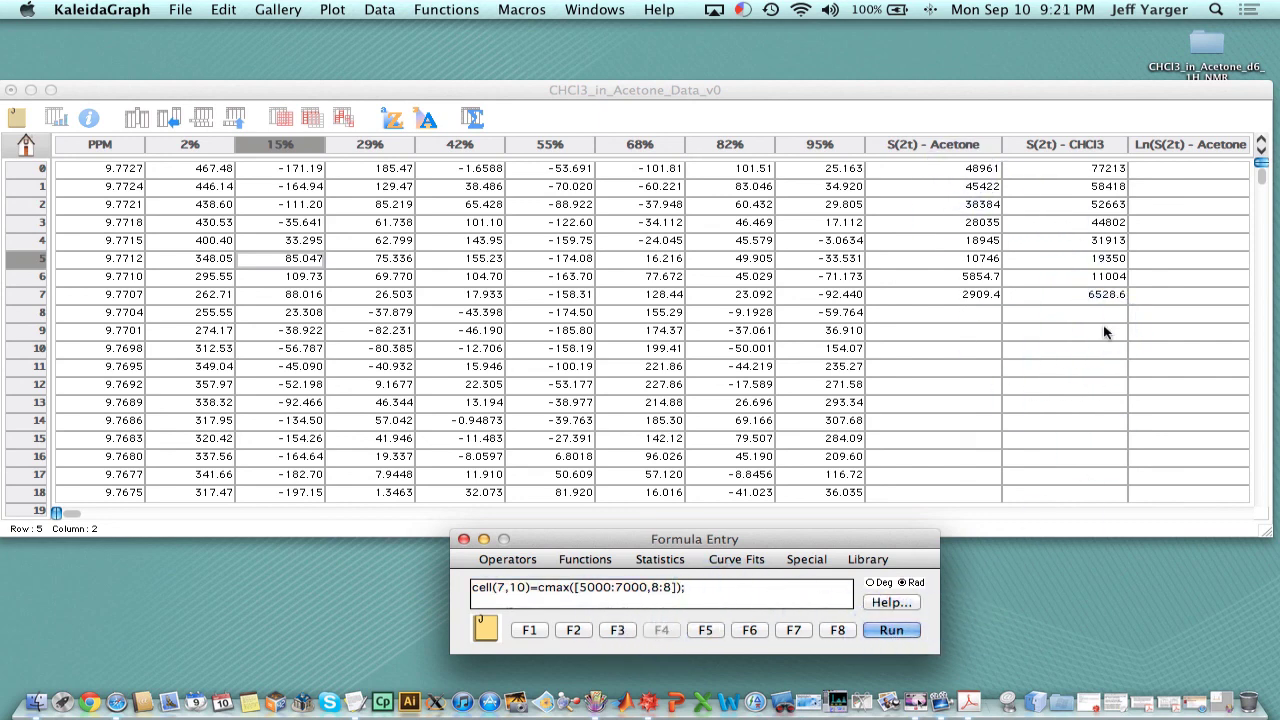
left_click(503, 588)
left_click(492, 596)
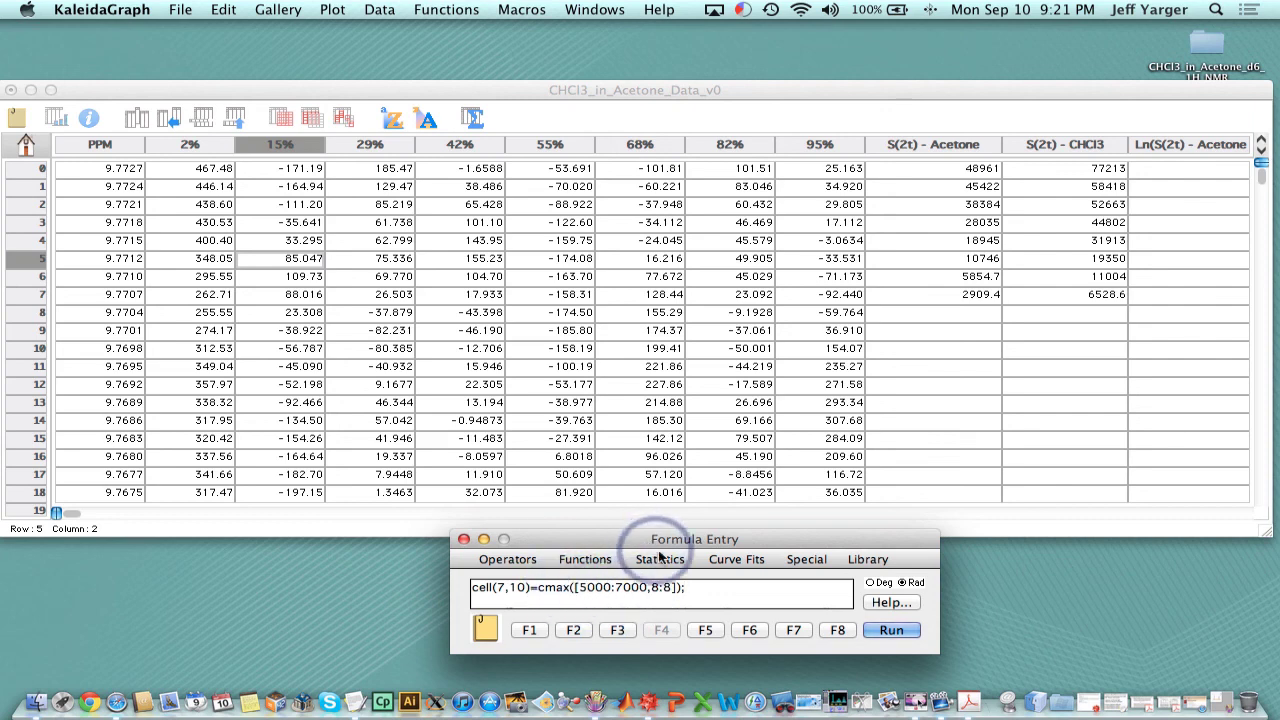
Load the stored formula c11=Ln(c9); c12=Ln(c10); into Formula Entry and review its column references.
left_click(1005, 90)
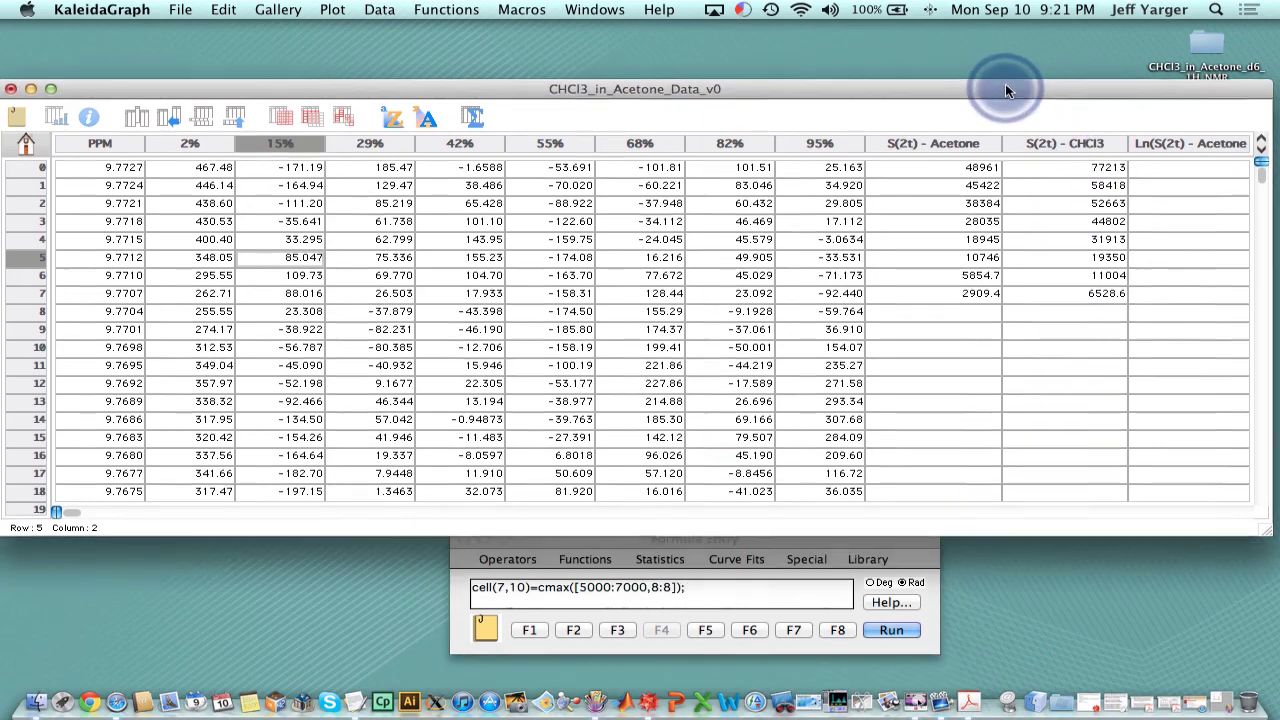
left_click_drag(1005, 88, 1005, 58)
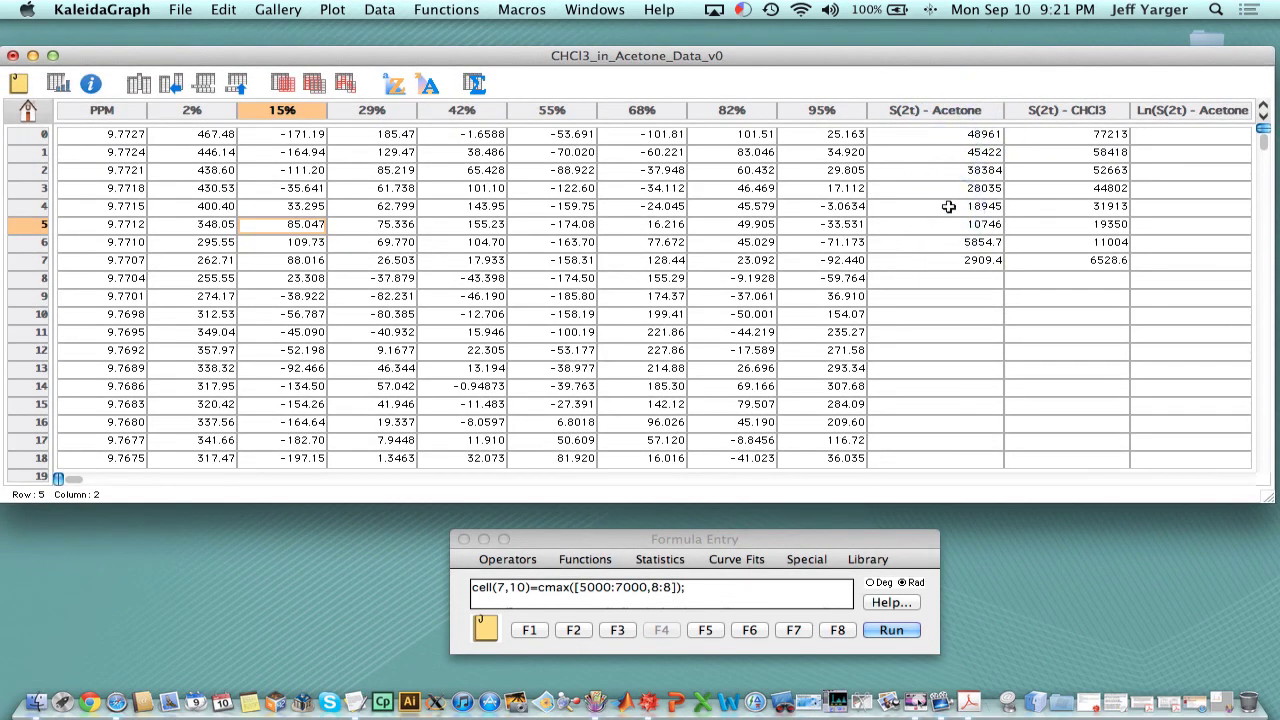
left_click(705, 630)
left_click(705, 630)
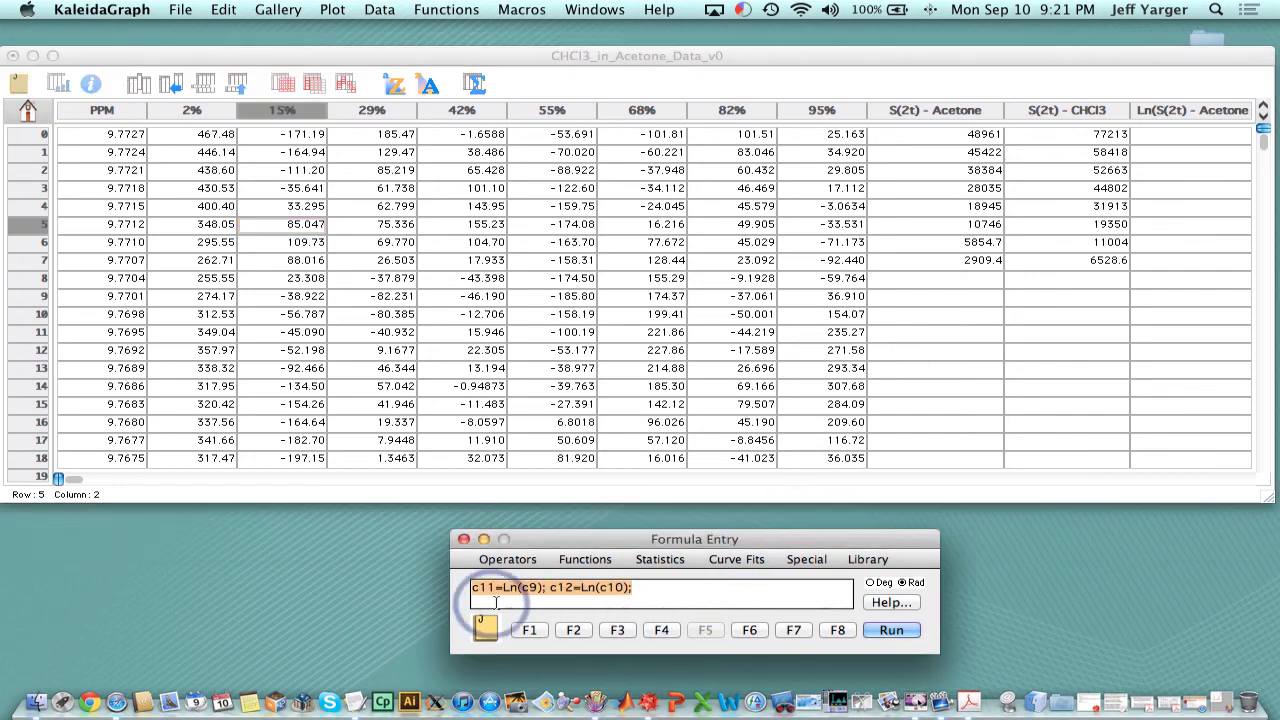
left_click(520, 588)
left_click(543, 588)
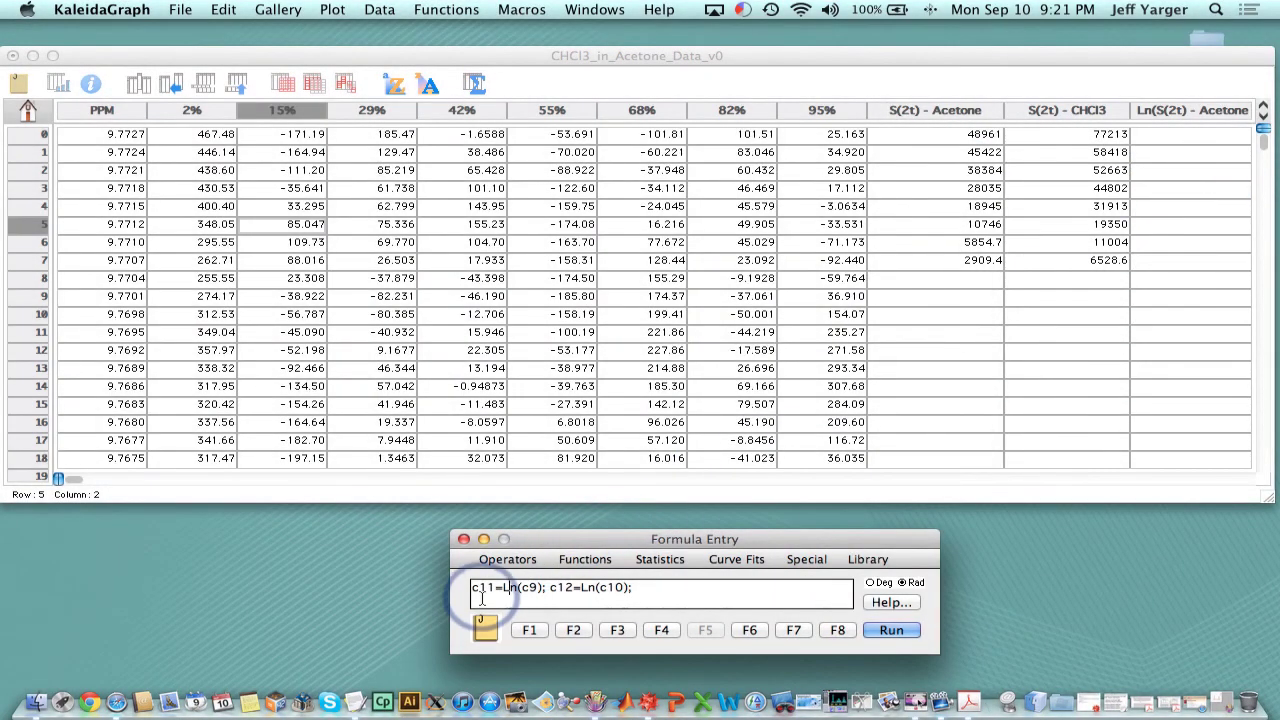
left_click(506, 588)
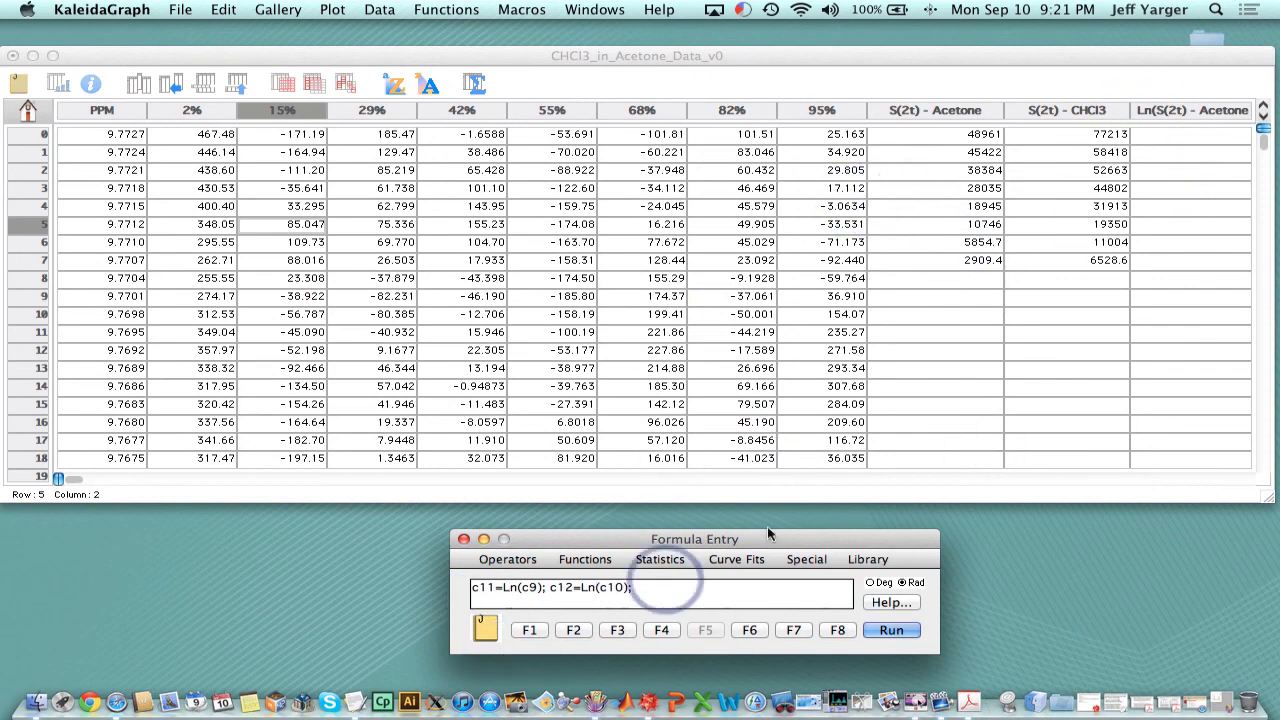
Check the two Ln(S(2t)) columns against the formula's numbering and run it to fill them for acetone and CHCl3.
left_click(1078, 57)
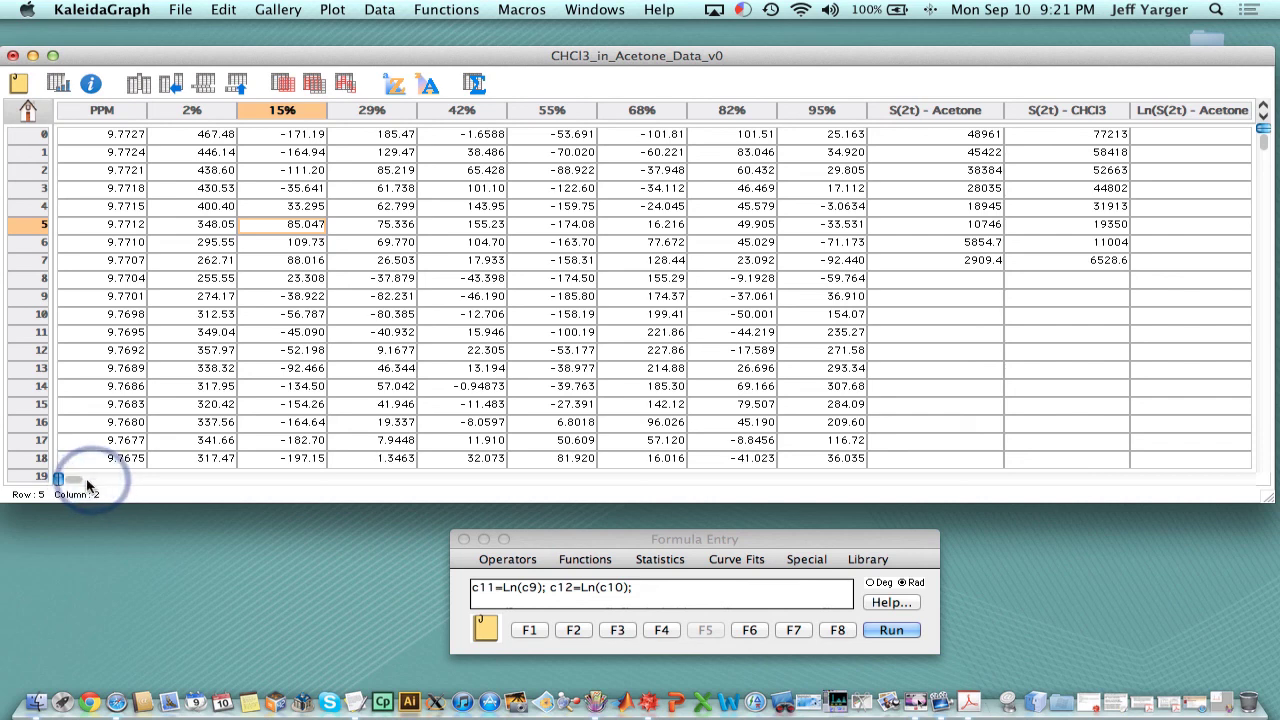
left_click(1125, 357)
key("Tab")
key("Tab")
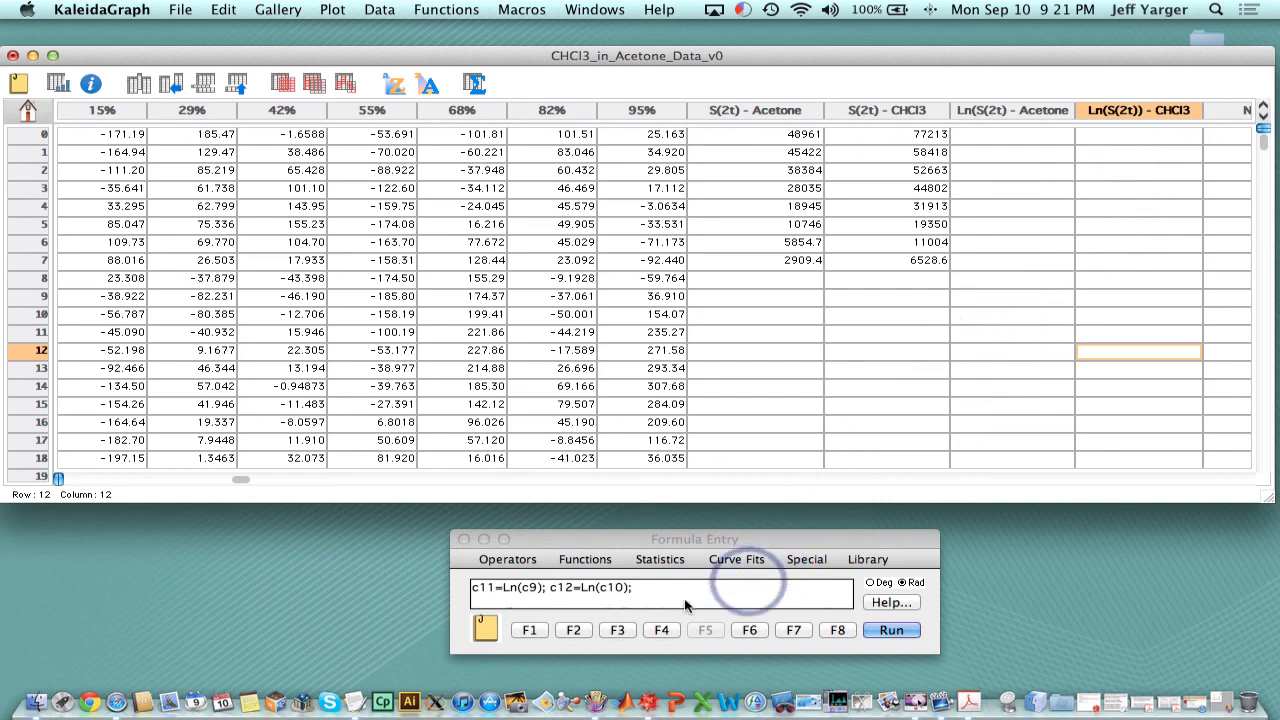
left_click(545, 592)
left_click(486, 588)
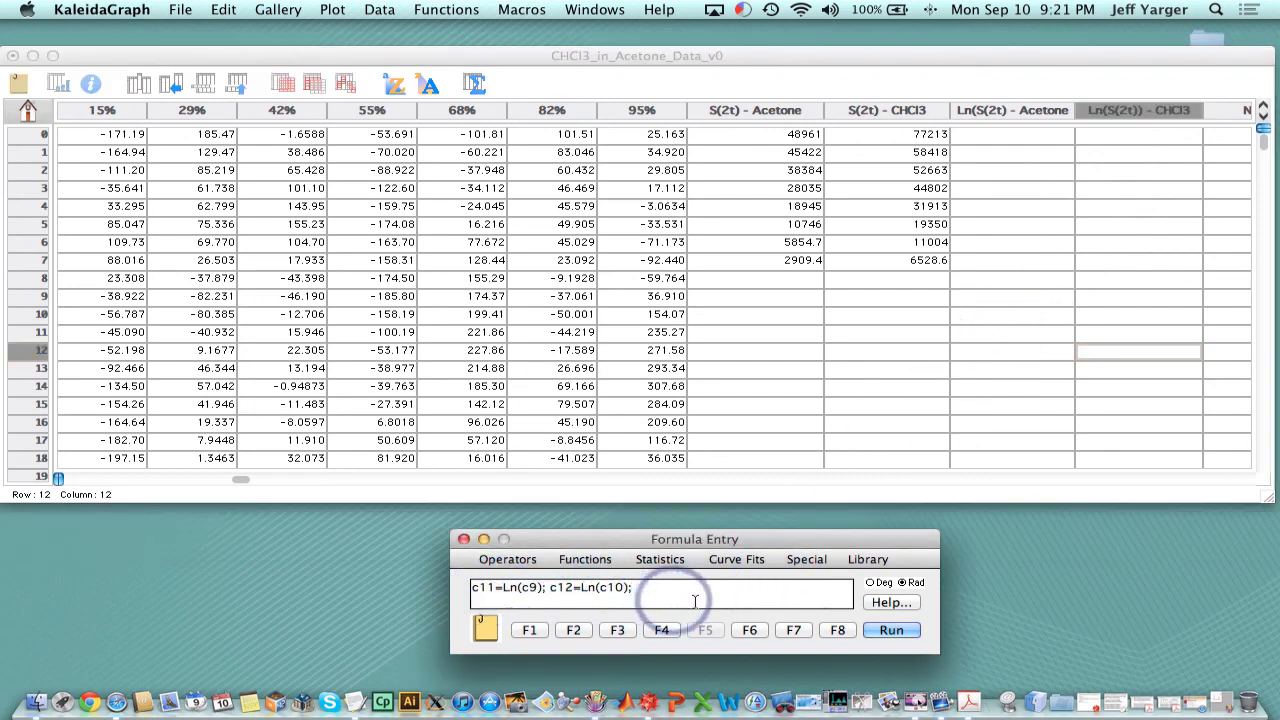
left_click(885, 630)
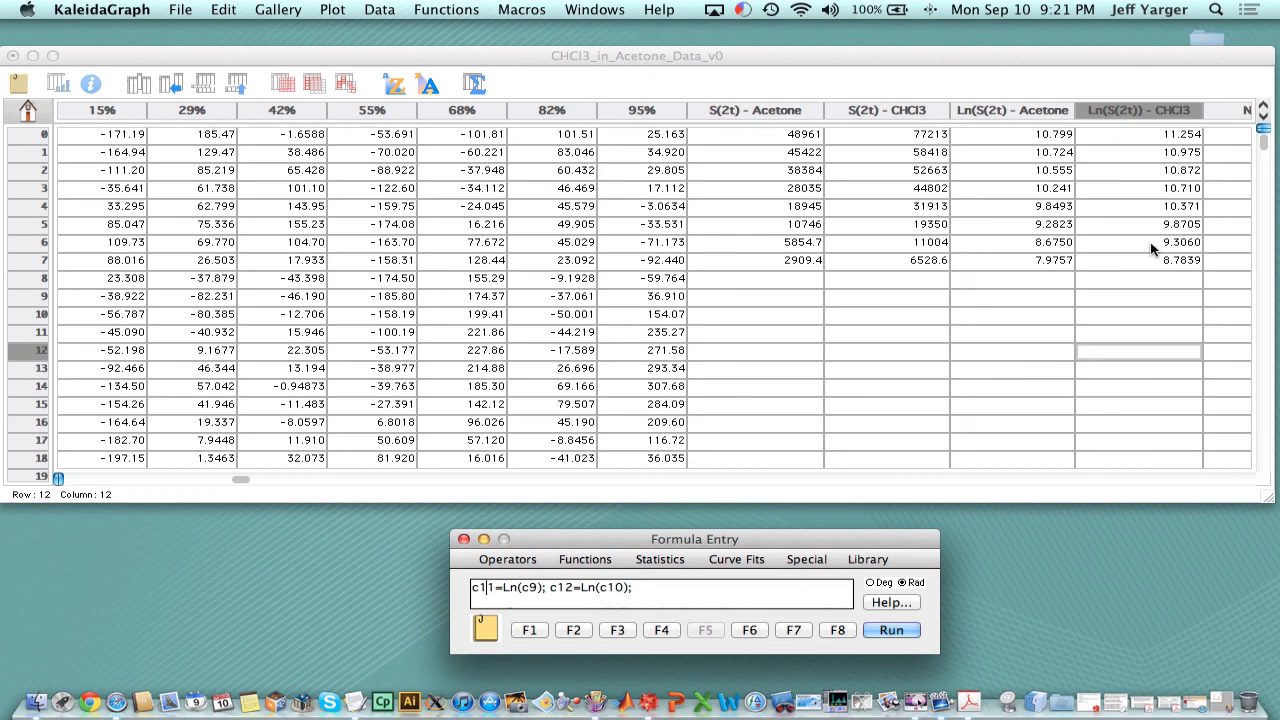
Title the two empty columns after Ln(S(2t)) - CHCl3 "% Gradient" and "% Gradient Squared", and widen the second to show its title.
left_click(927, 58)
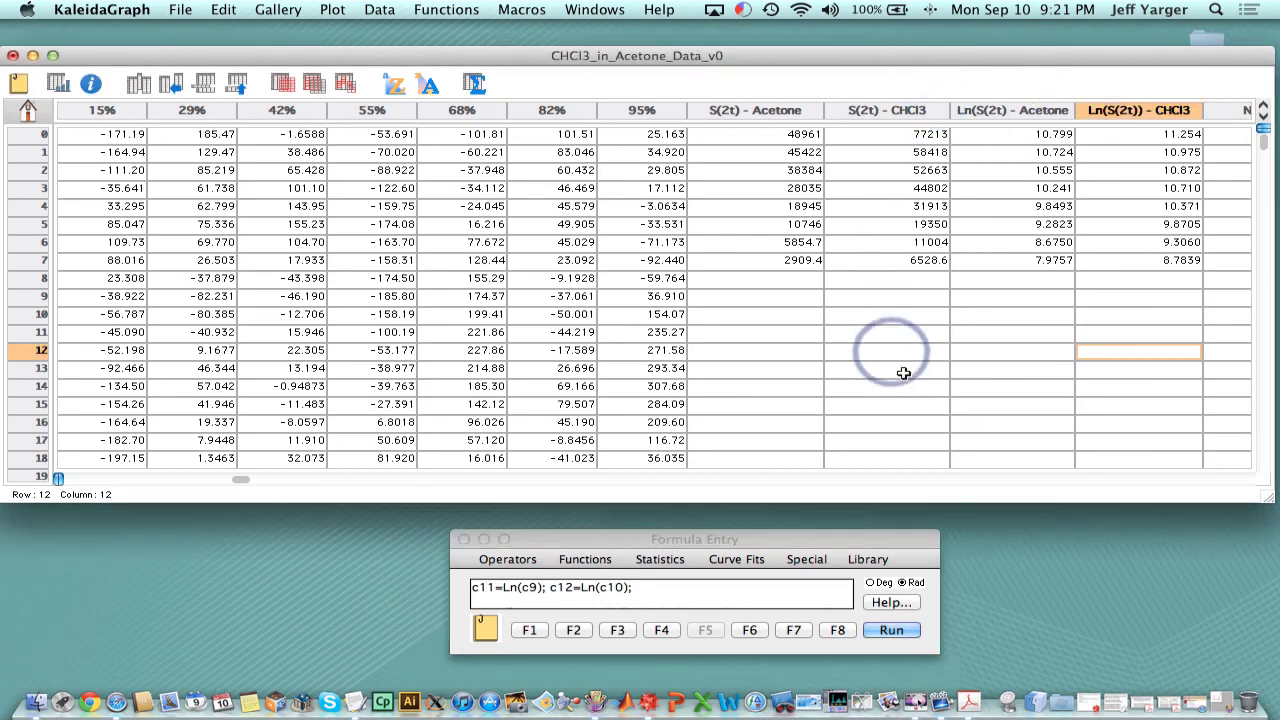
key("Right")
key("Right")
key("Right")
key("Right")
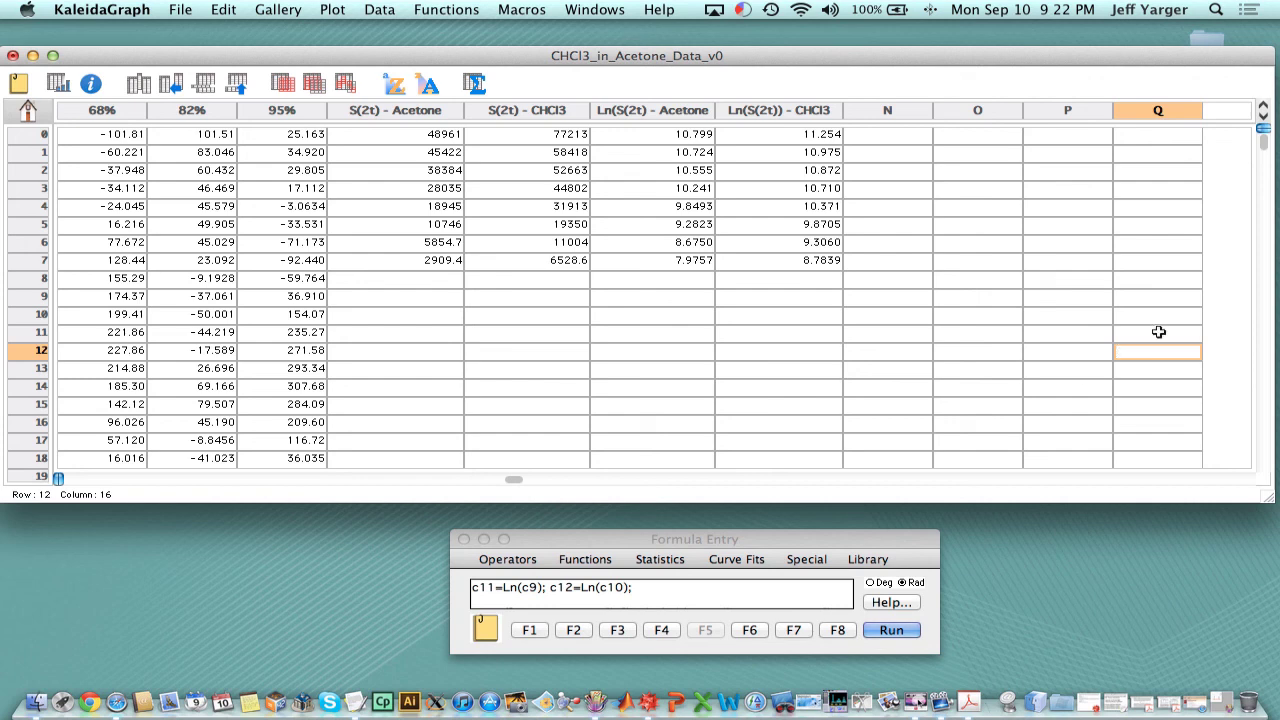
left_click(905, 112)
left_click(905, 112)
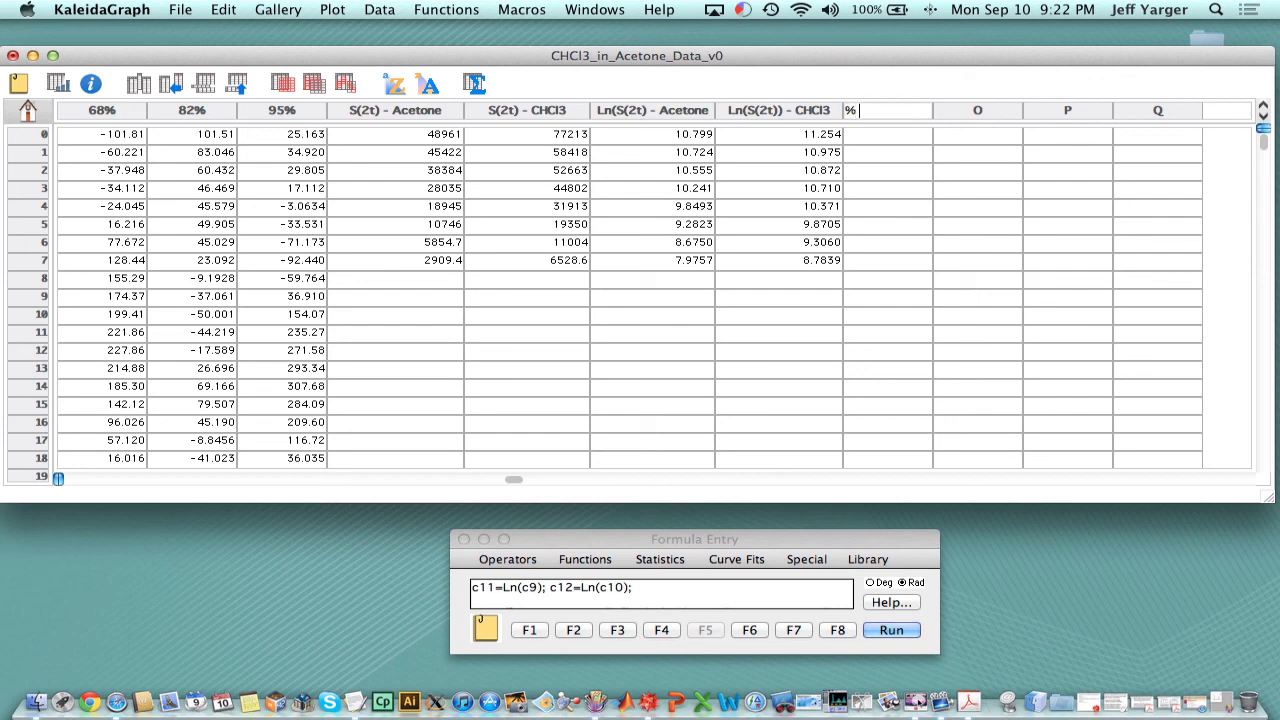
key("Tab")
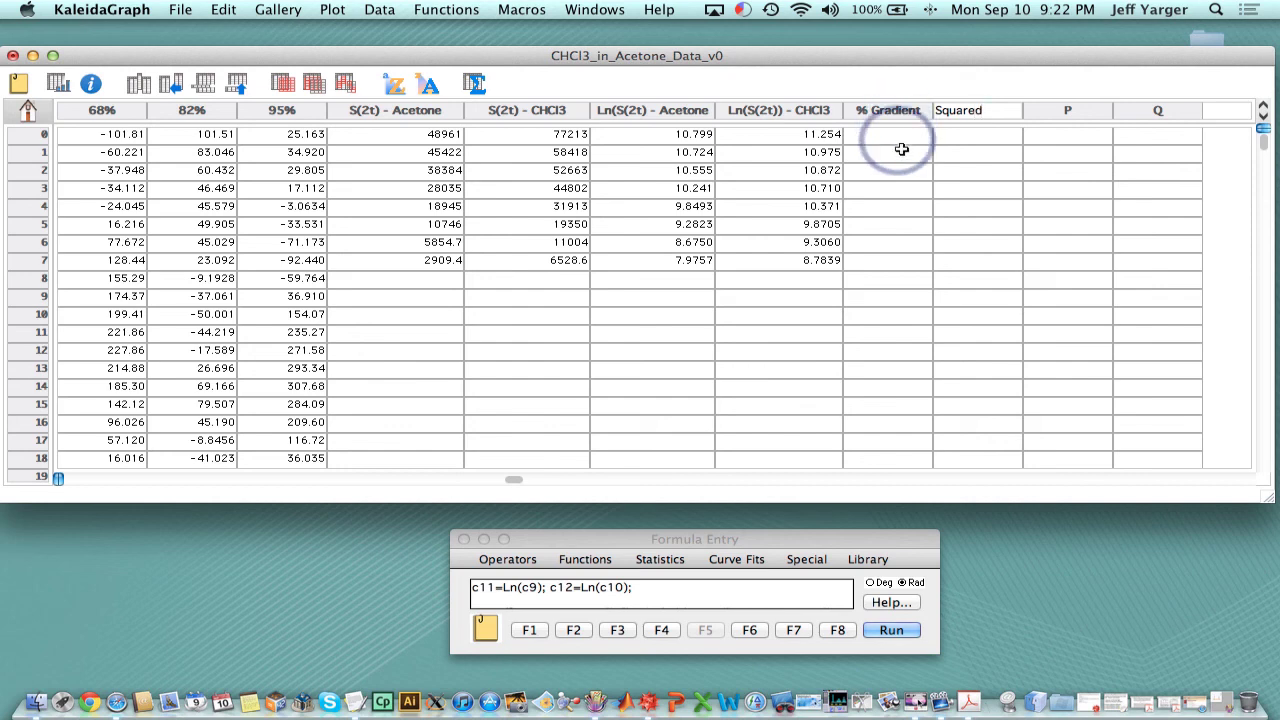
left_click(969, 188)
left_click_drag(1022, 111, 1087, 110)
Title columns 15 and 16 "Gradient Squared (T^2/m^2)" and "Gradient (G/cm)" and widen both until their titles are fully readable.
left_click(1133, 110)
left_click(1133, 110)
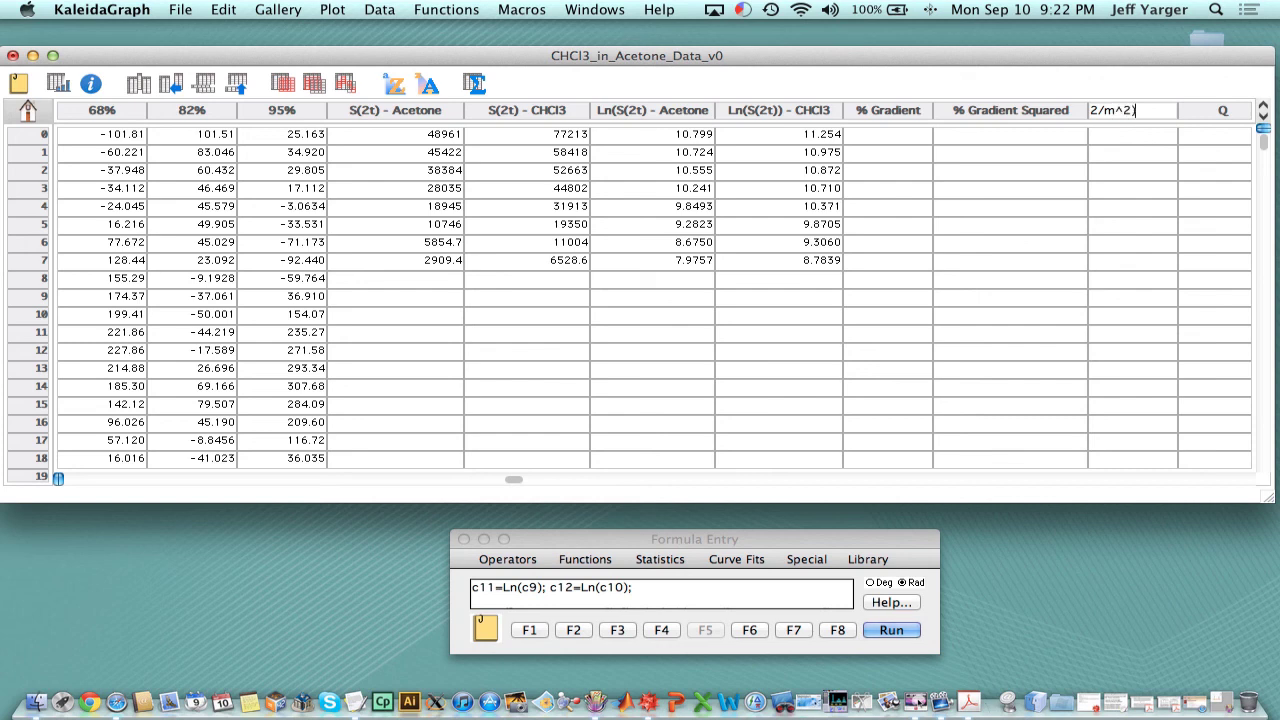
key("Tab")
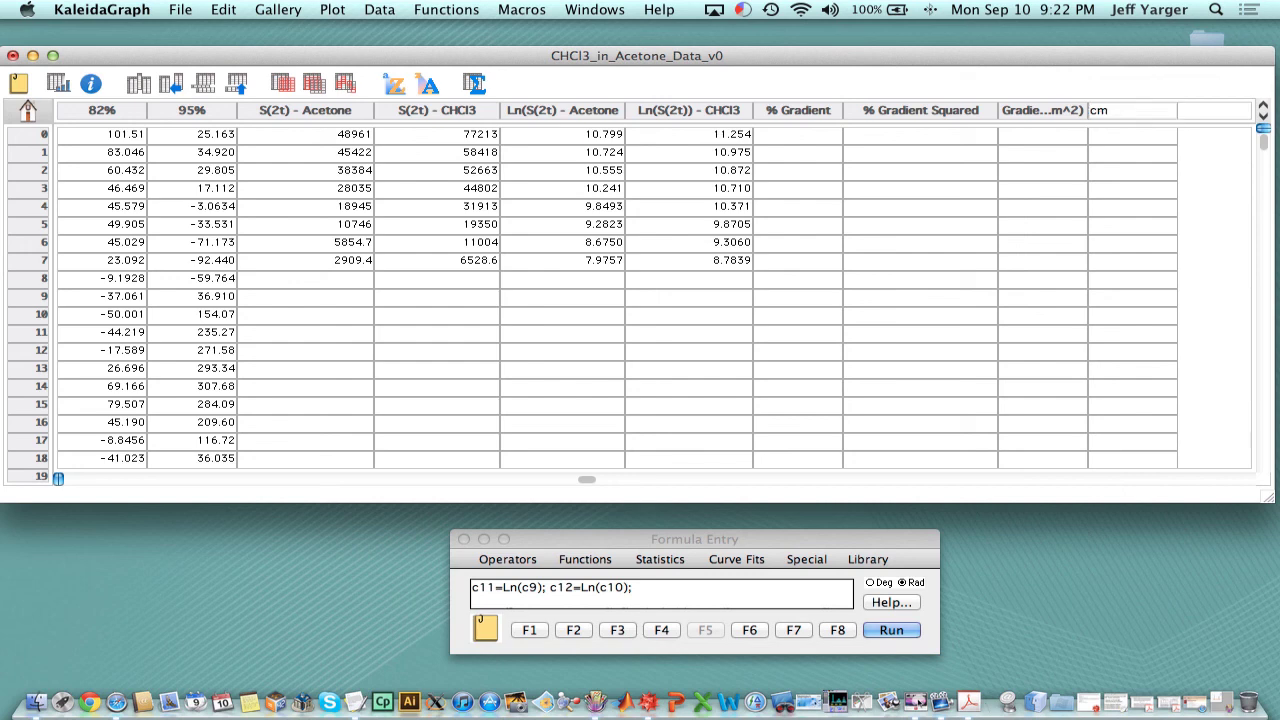
left_click(1051, 206)
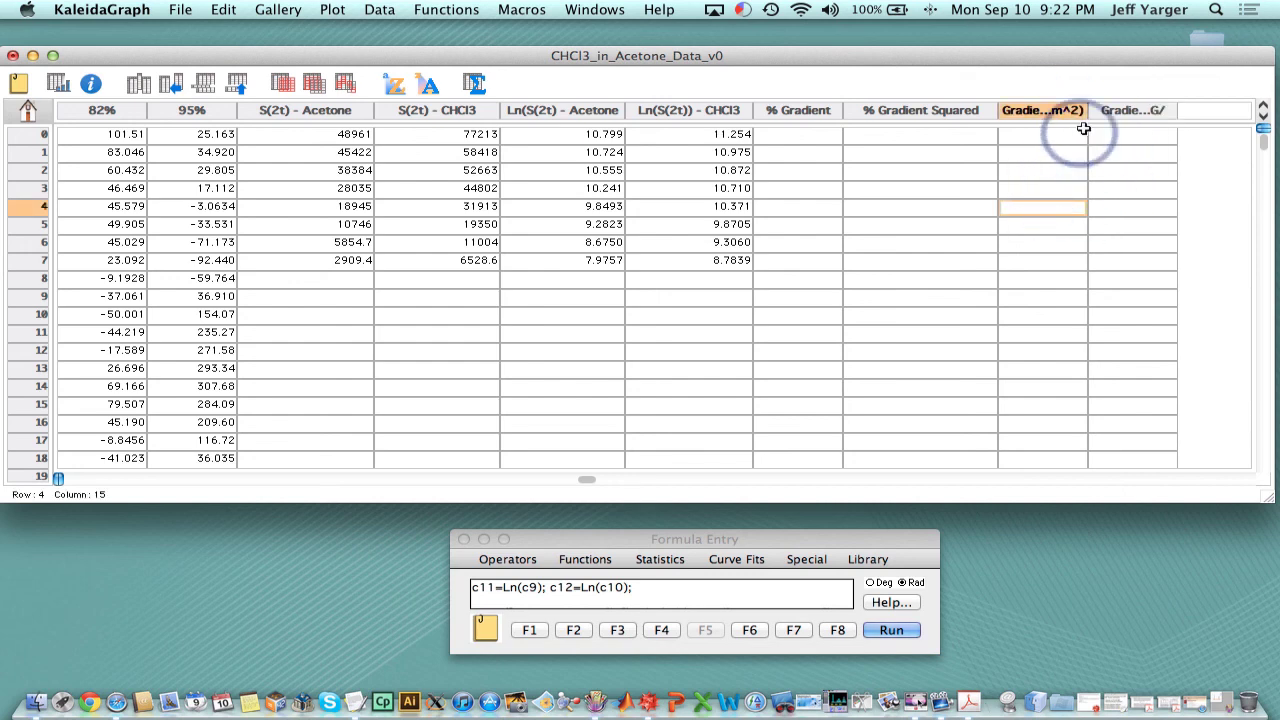
left_click_drag(1088, 112, 1157, 110)
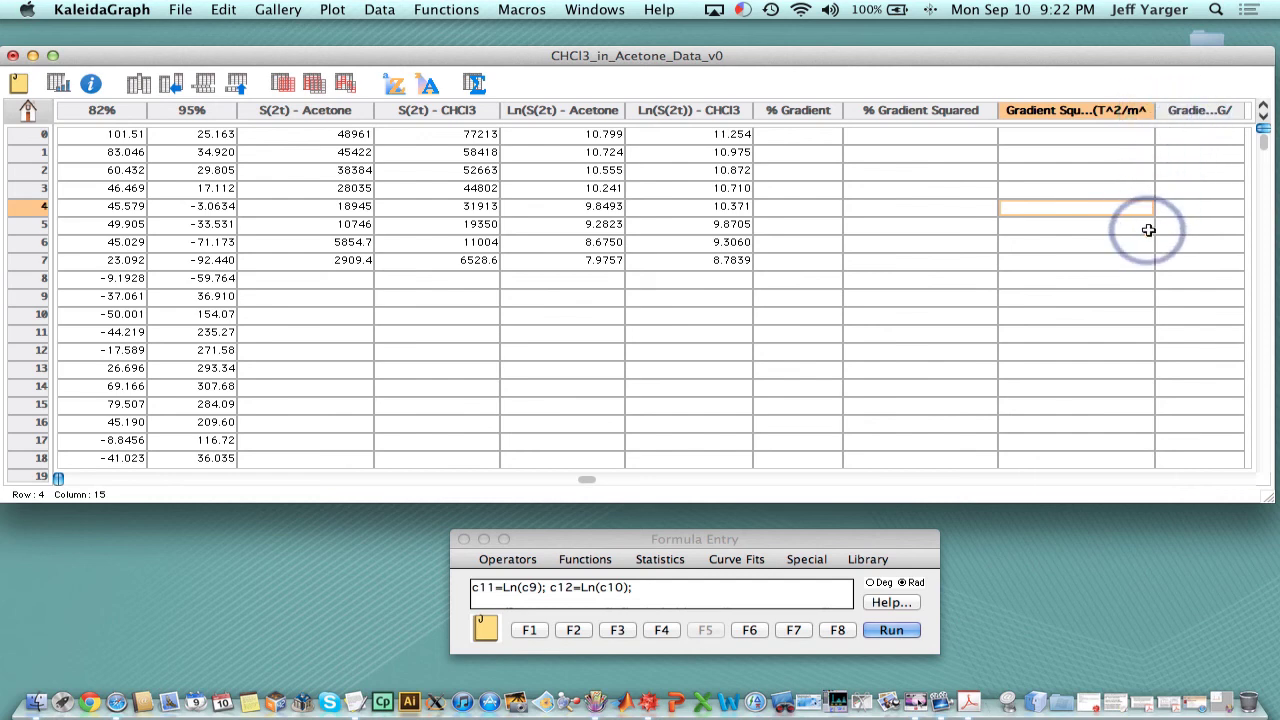
key("Tab")
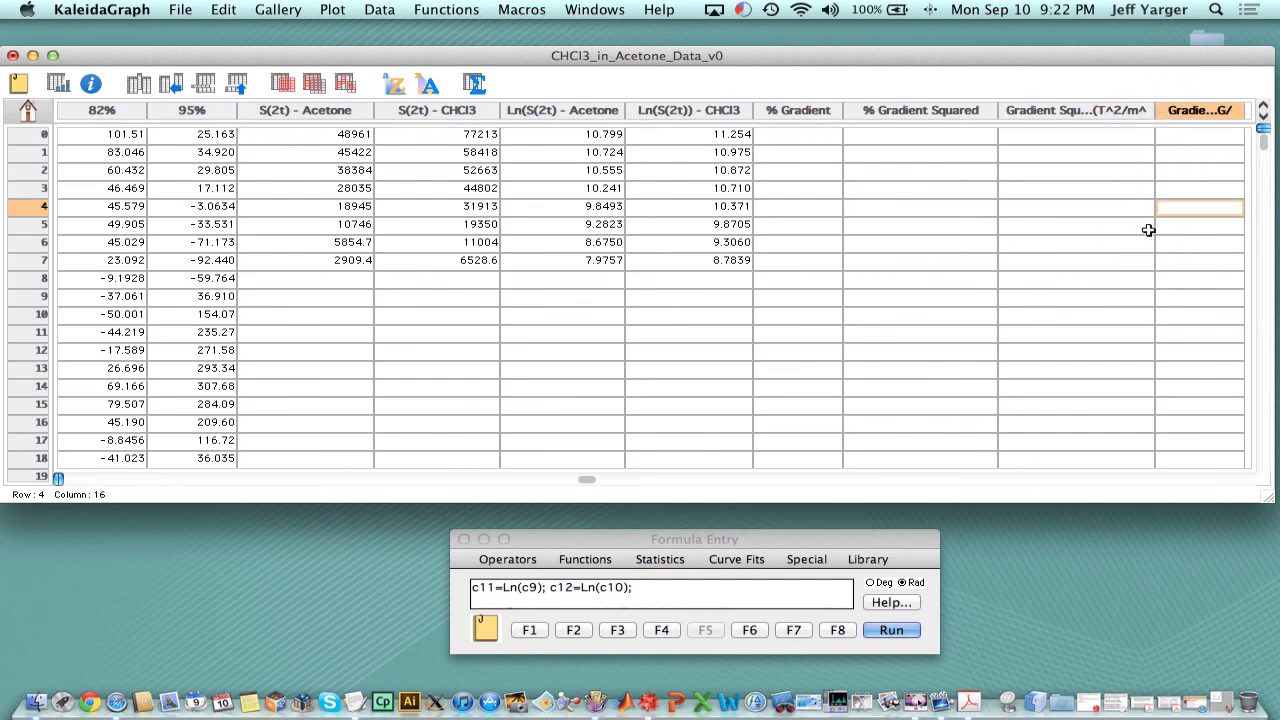
key("Tab")
left_click_drag(1155, 110, 1198, 110)
left_click_drag(1066, 110, 1109, 110)
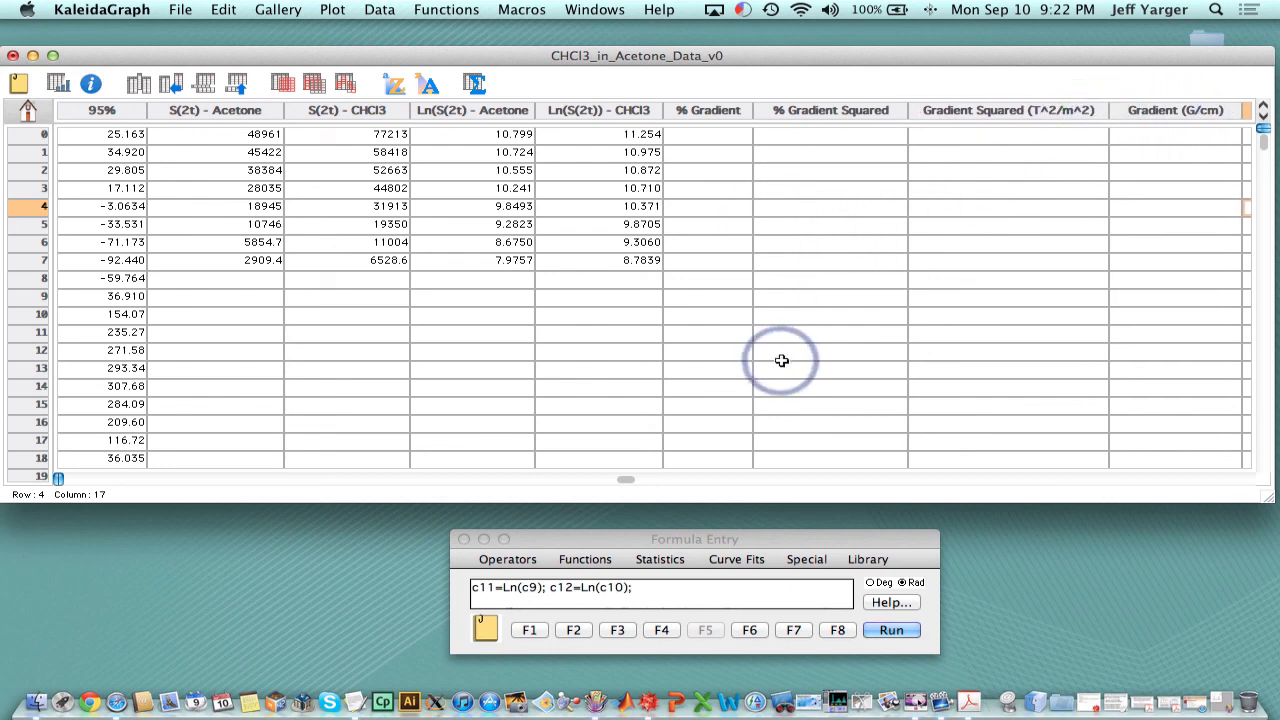
Enter 2, 15, 29, 42, 55, 68, 82 and 95 in rows 0 to 7 of the % Gradient column.
left_click(711, 136)
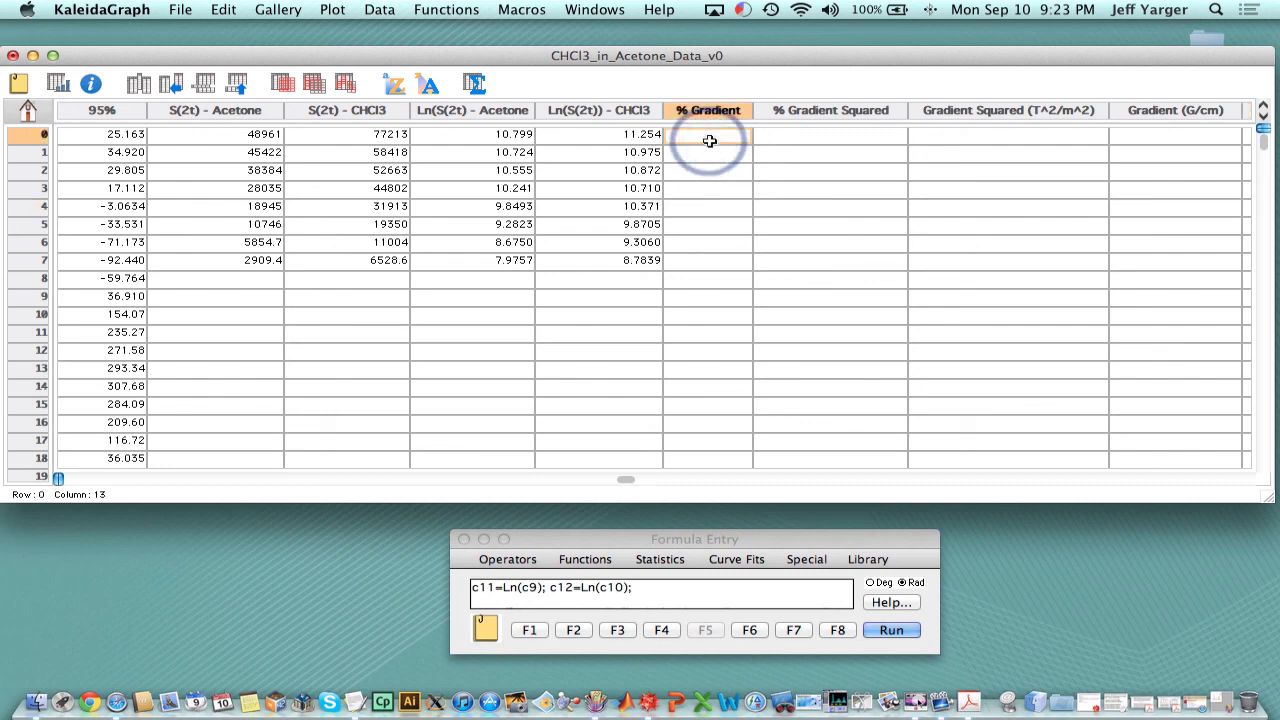
type("2")
key("Return")
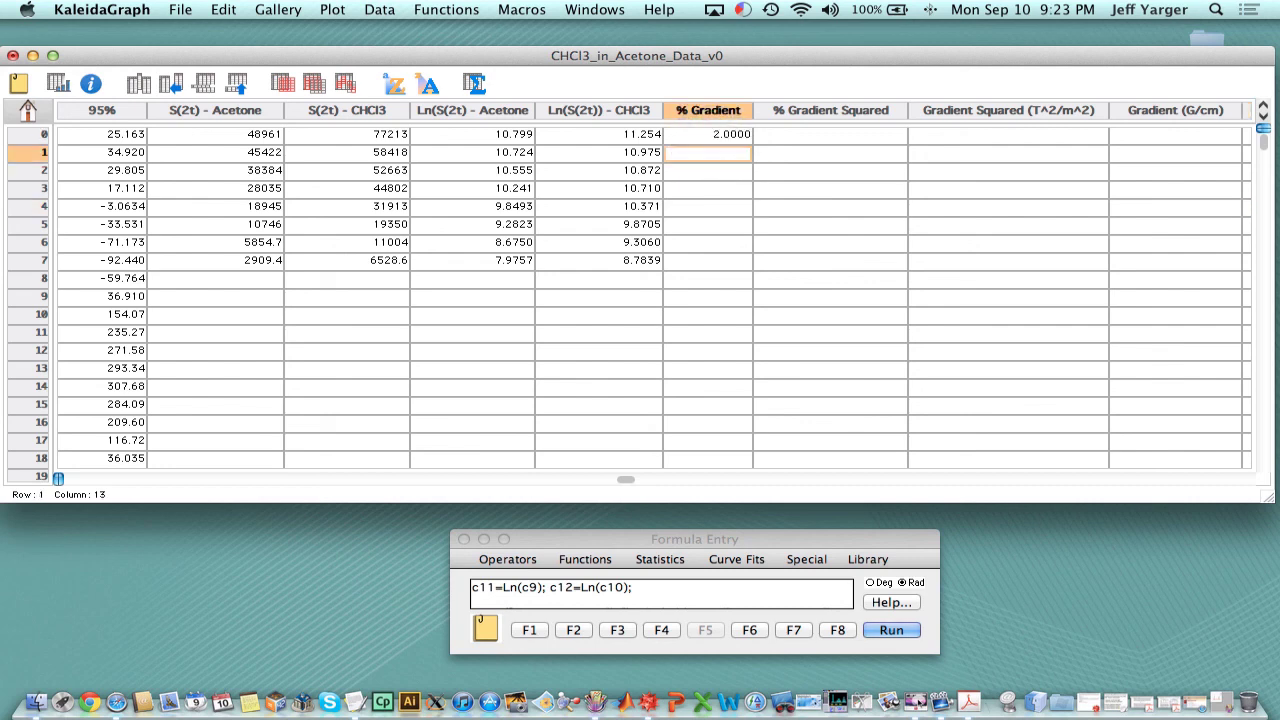
type("15")
key("Return")
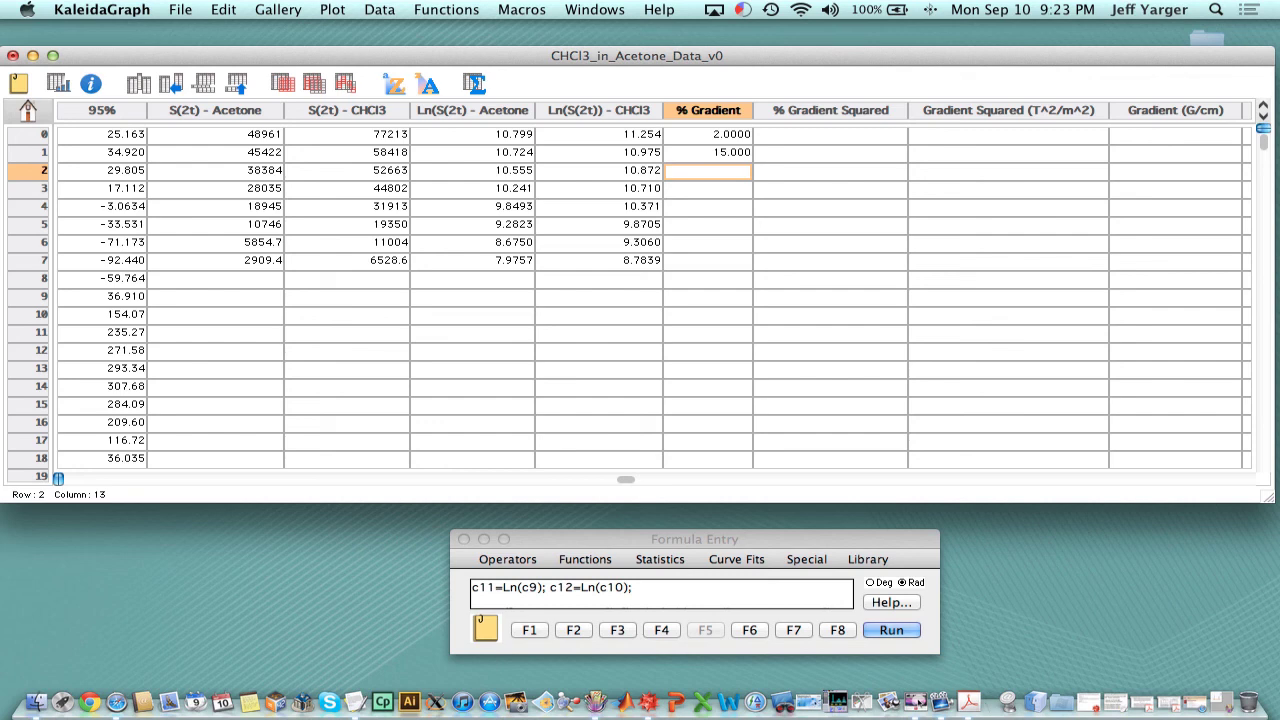
type("29")
key("Return")
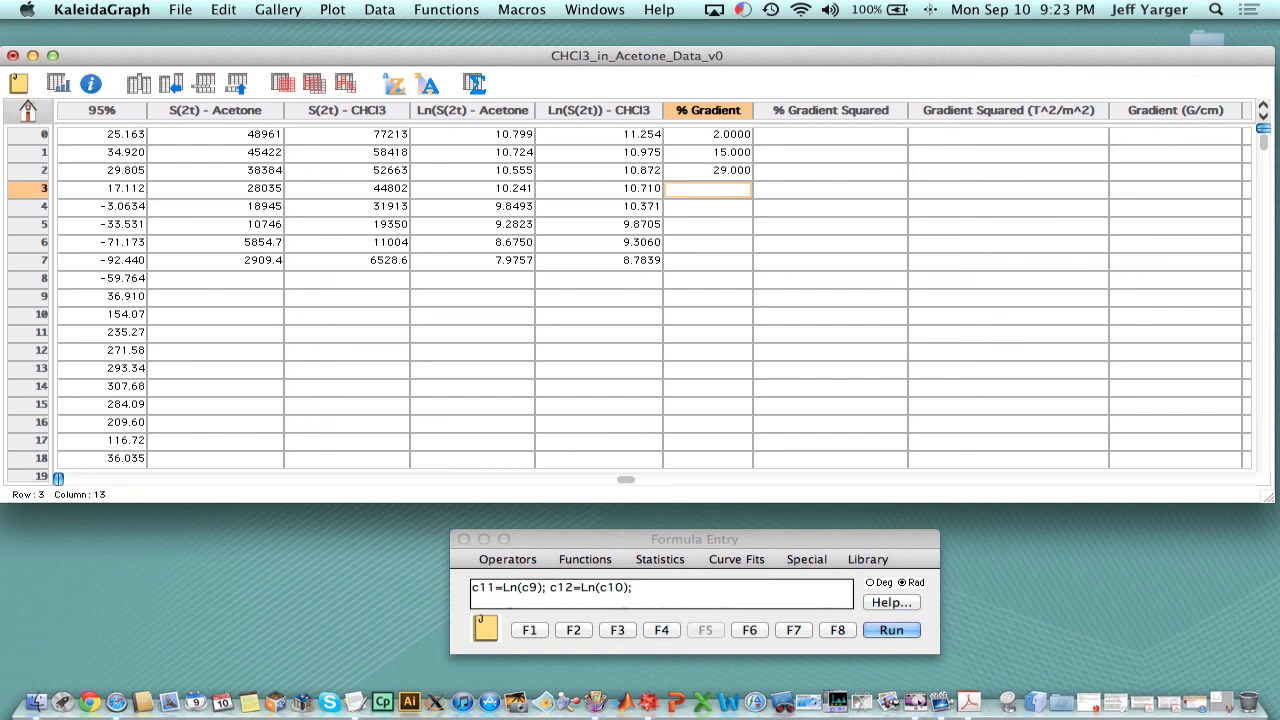
key("Return")
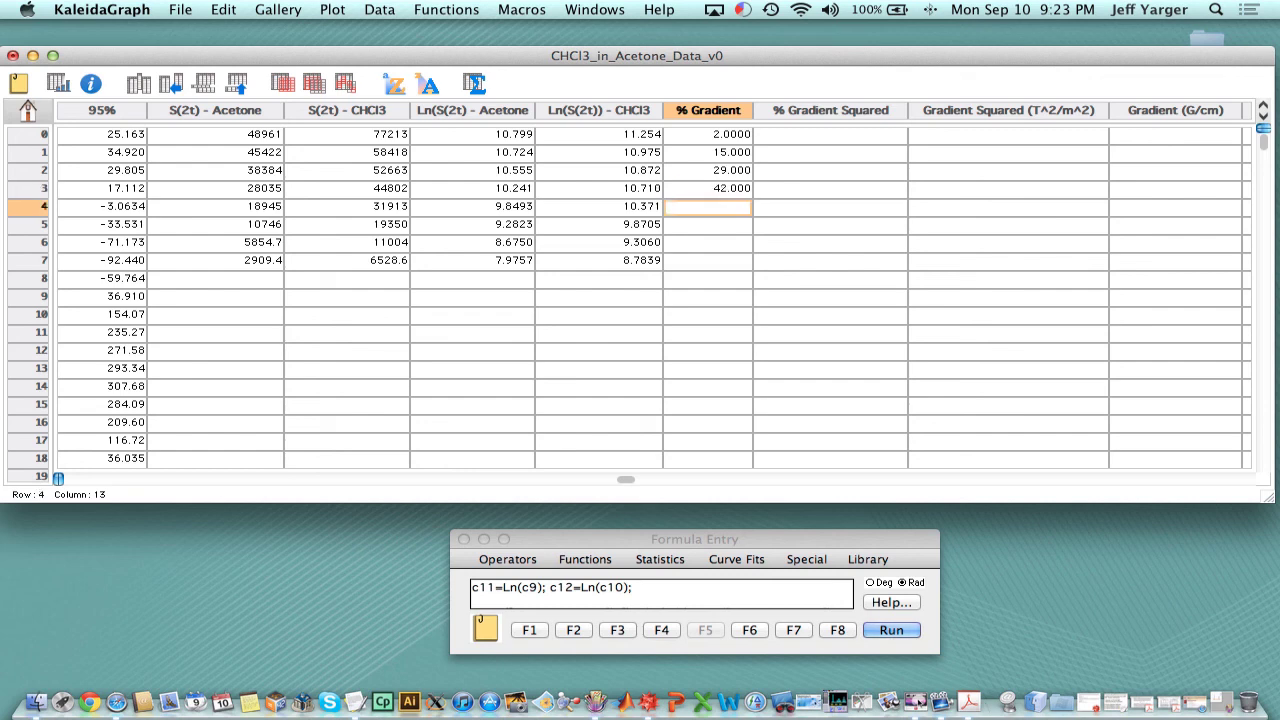
type("55")
key("Return")
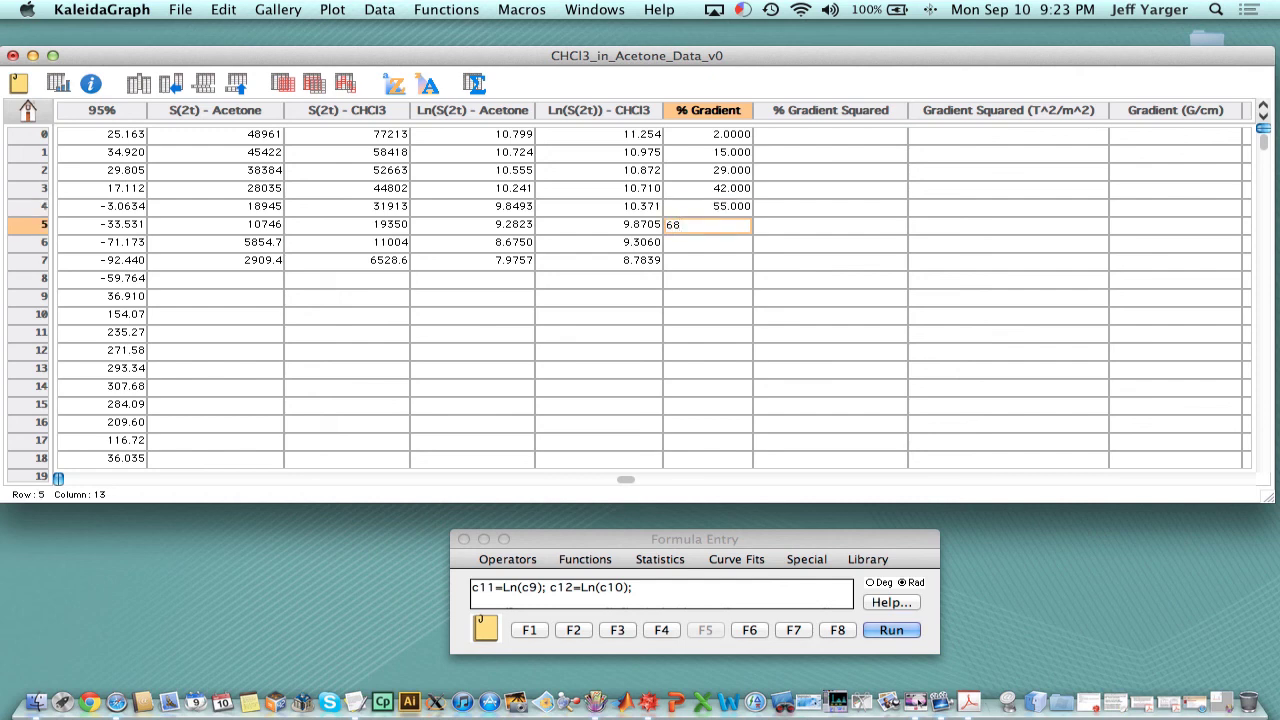
type("68")
key("Return")
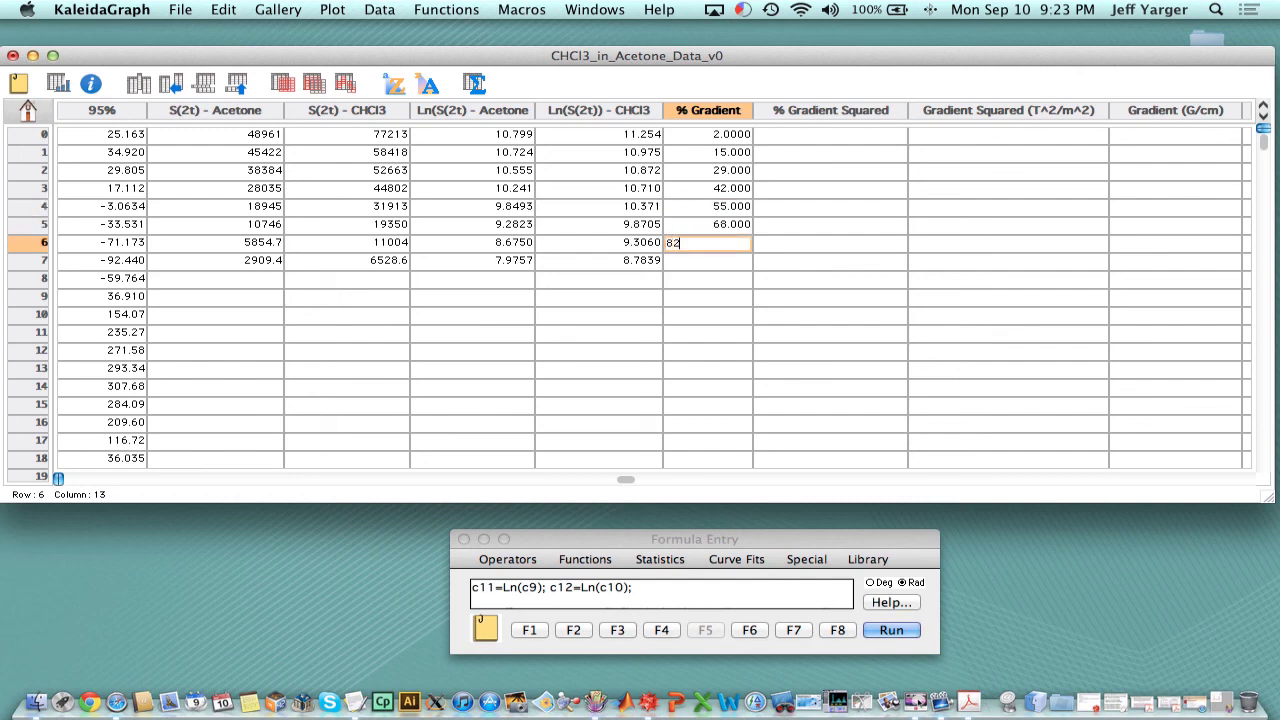
key("Return")
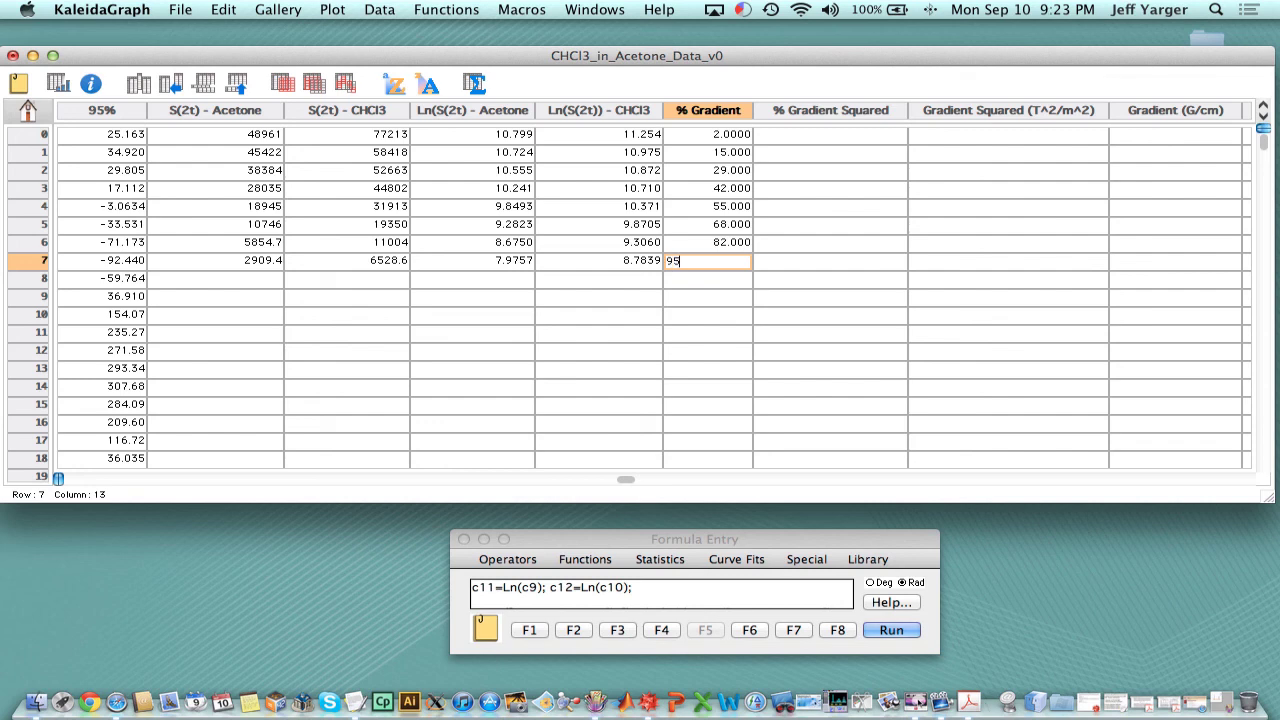
key("Return")
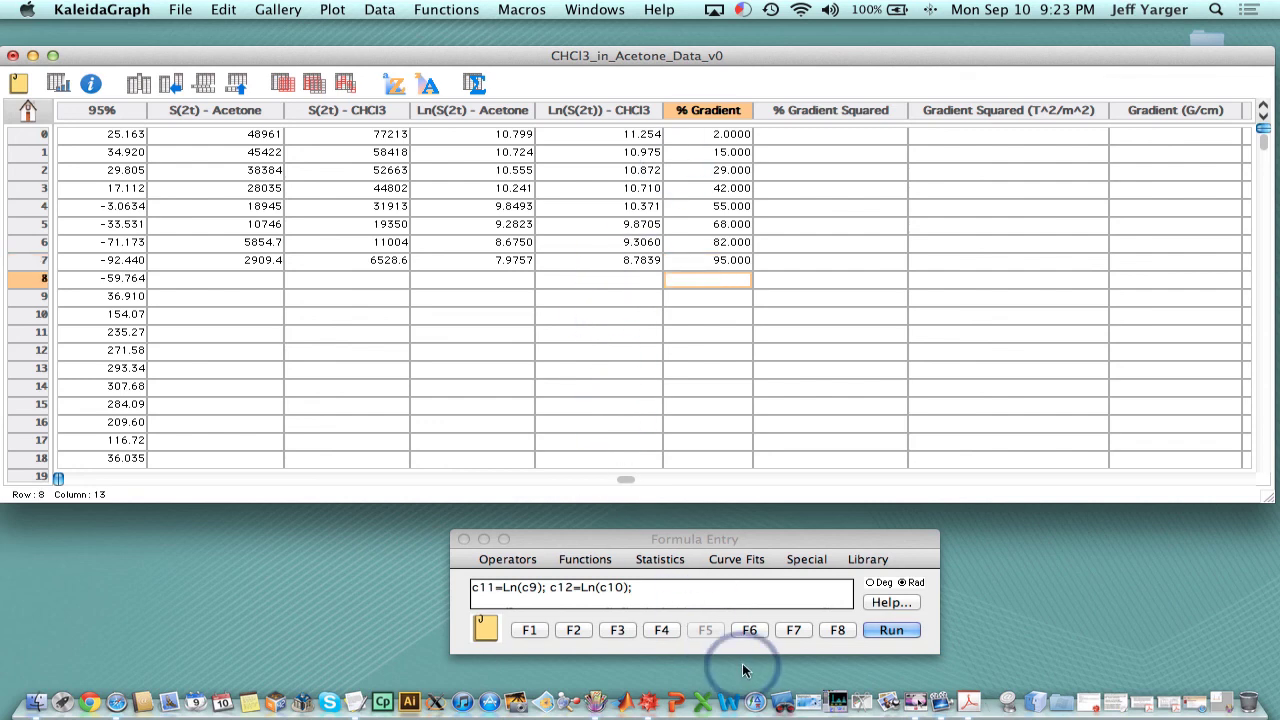
Run the stored formula c14=c13*c13; to fill % Gradient Squared, and select the first Gradient Squared (T^2/m^2) cell.
left_click(757, 632)
left_click(564, 600)
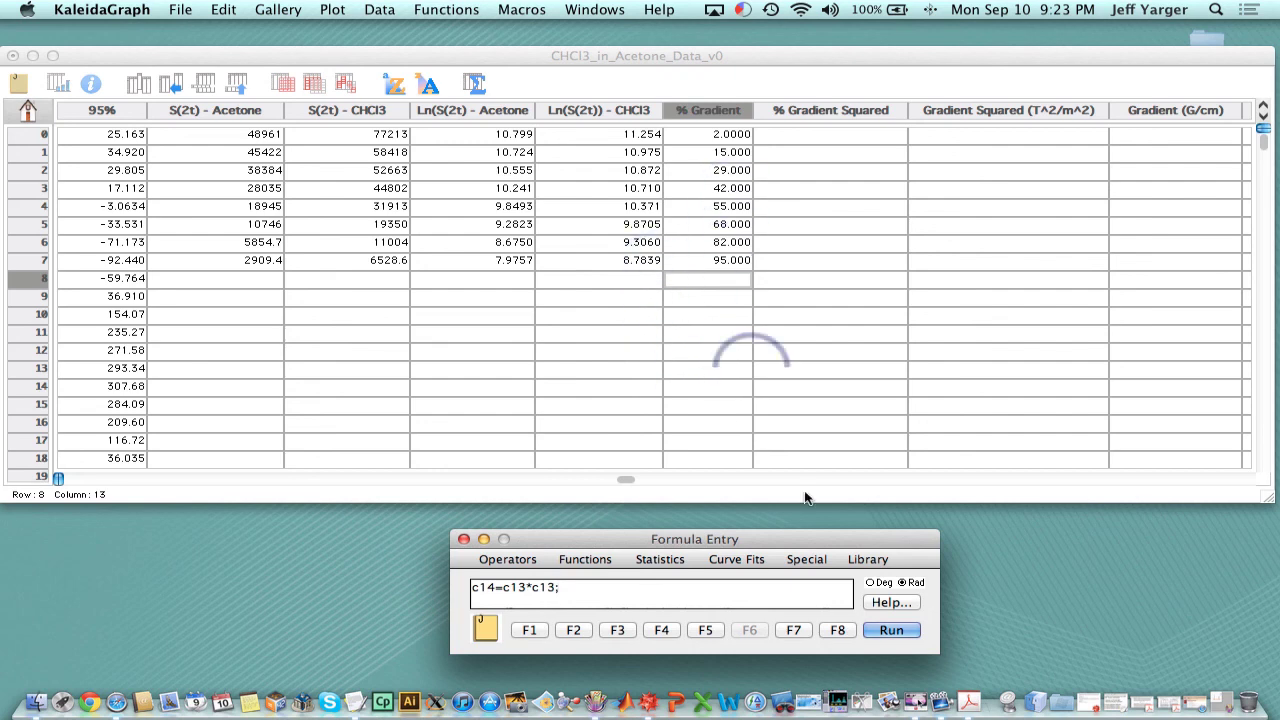
left_click(893, 630)
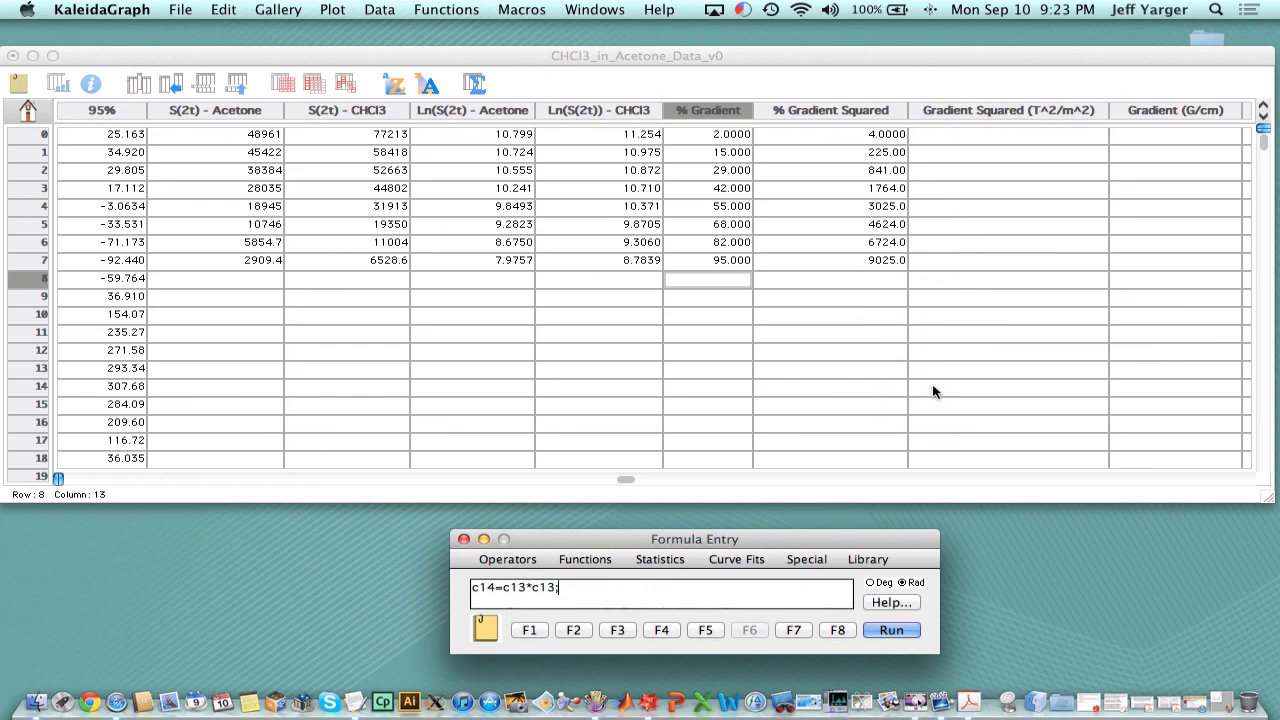
left_click_drag(1008, 57, 997, 50)
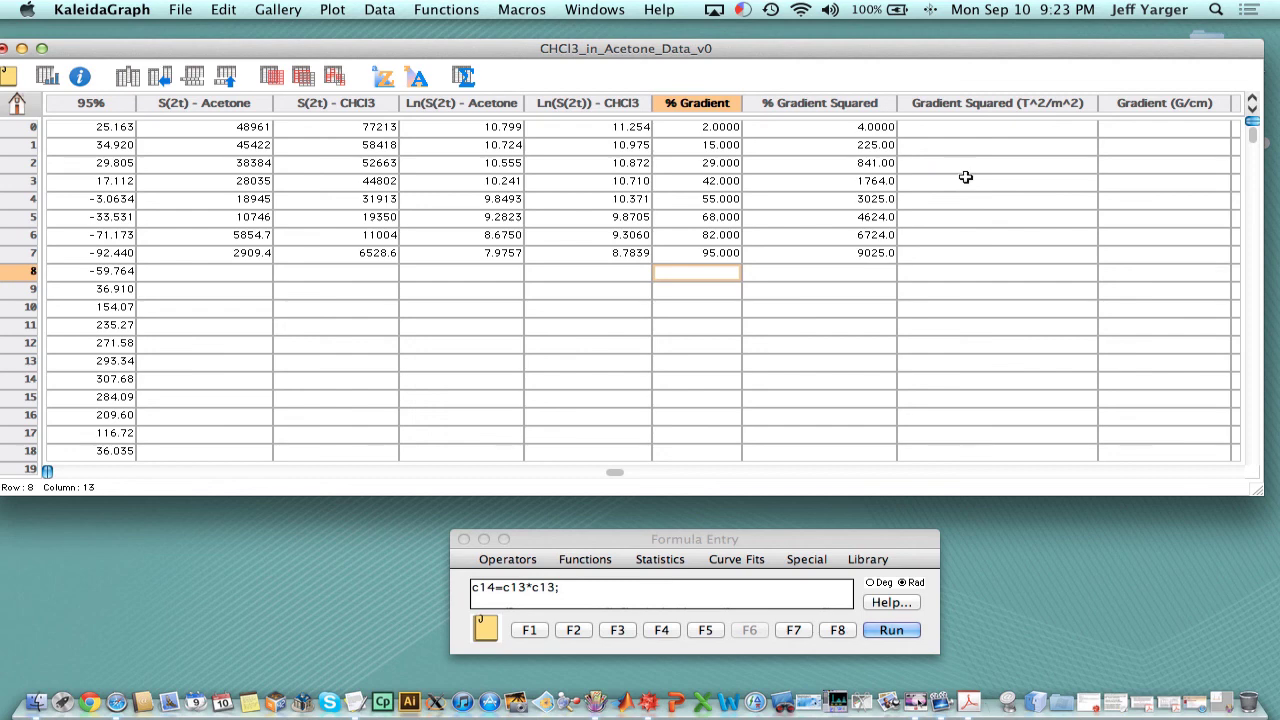
left_click(994, 128)
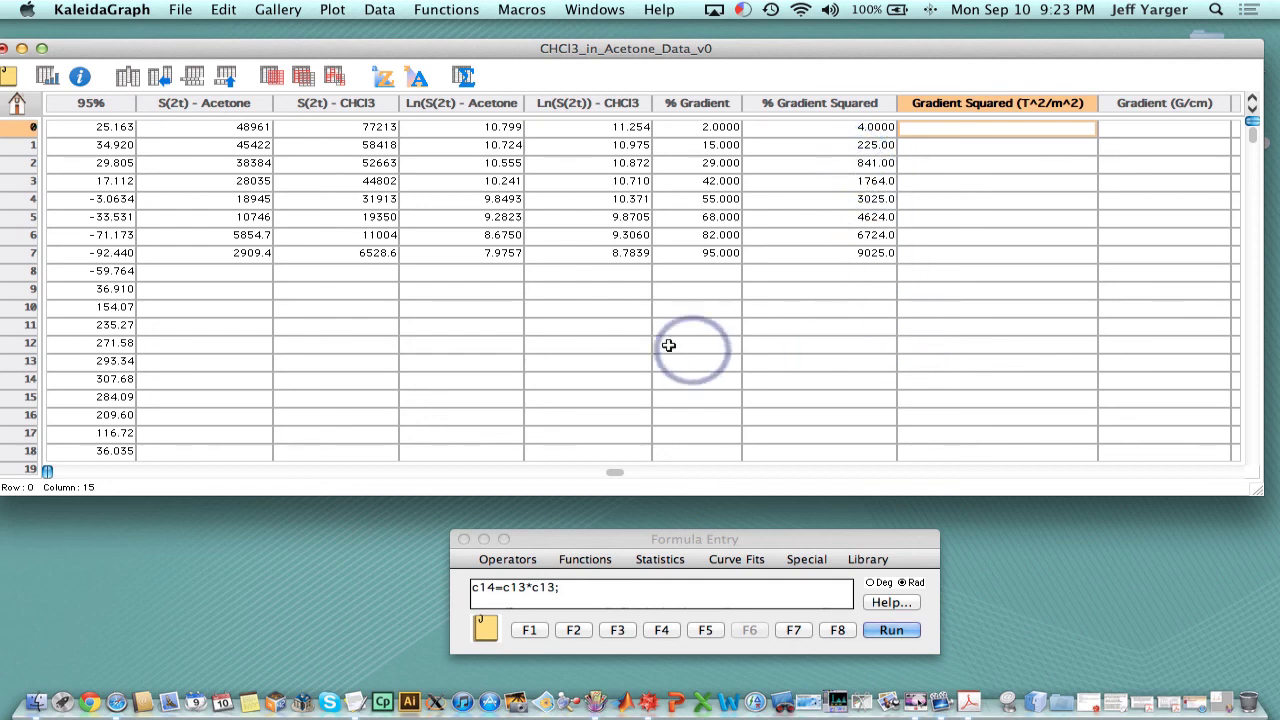
Create a new scatter plot with % Gradient Squared as X and Ln(S(2t) - Acetone as Y.
left_click(295, 12)
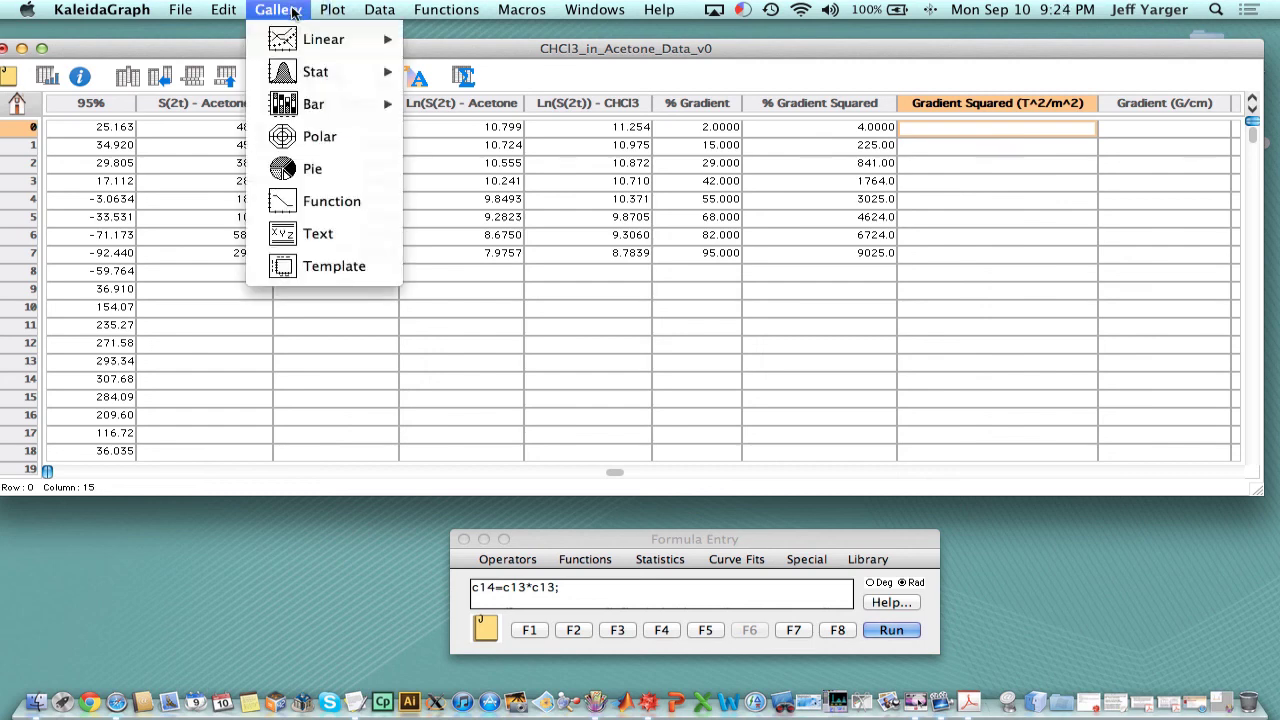
mouse_move(318, 40)
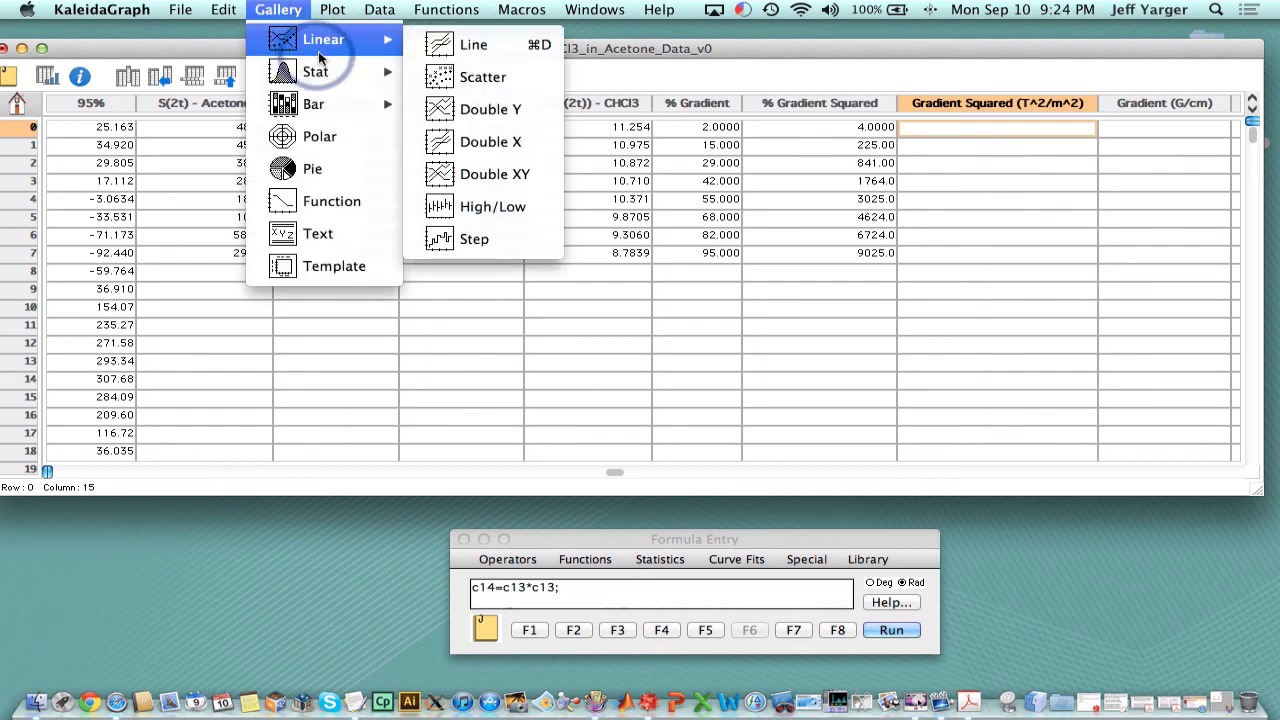
left_click(480, 78)
scroll(630, 343, "down", 2)
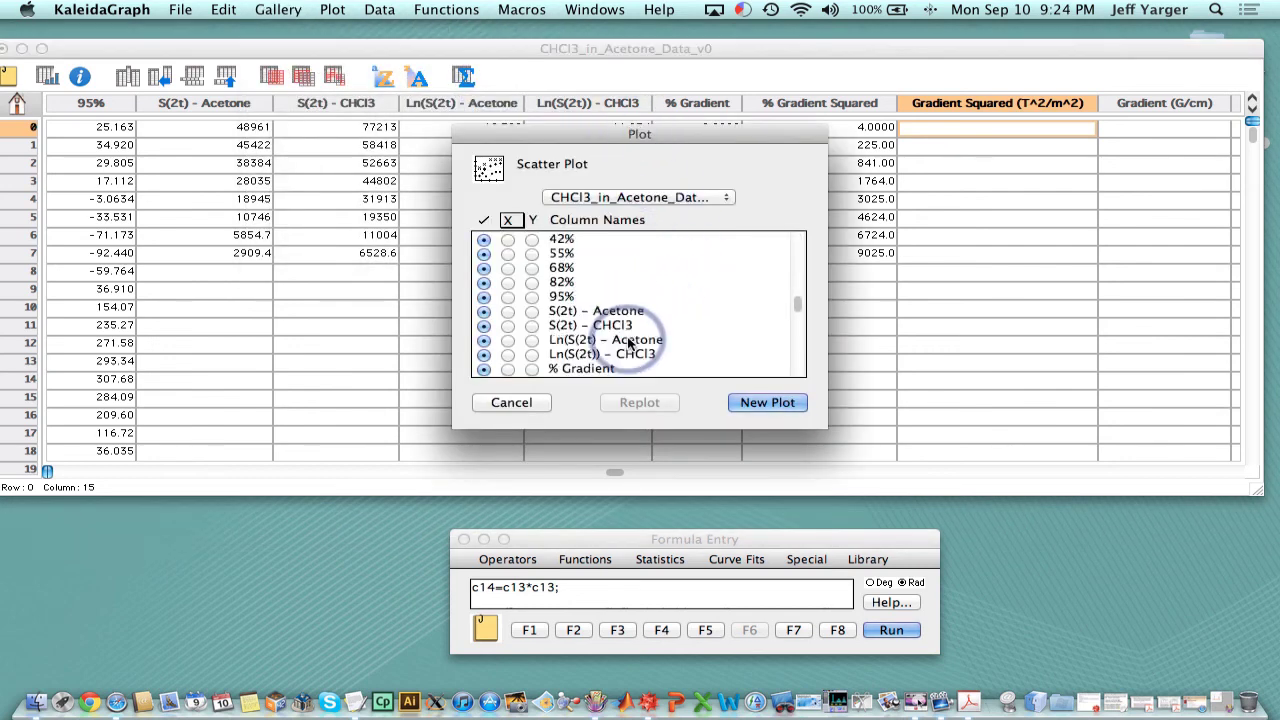
scroll(630, 343, "down", 2)
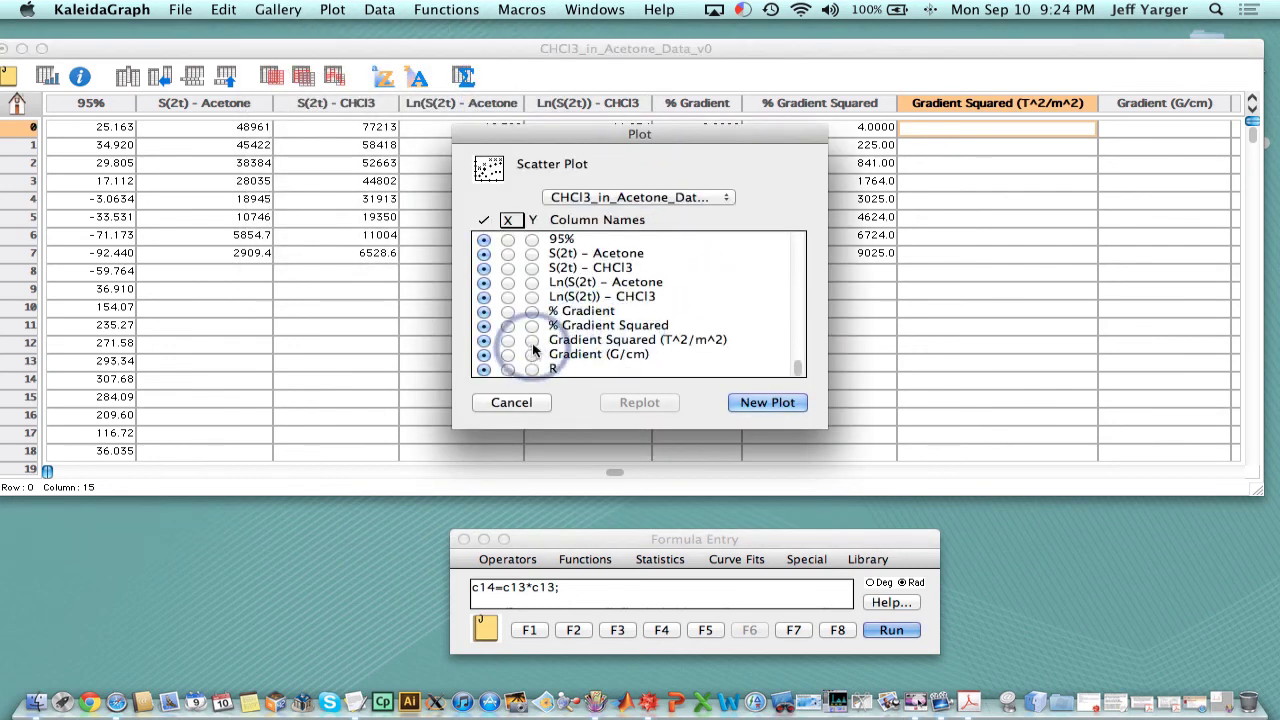
left_click(508, 325)
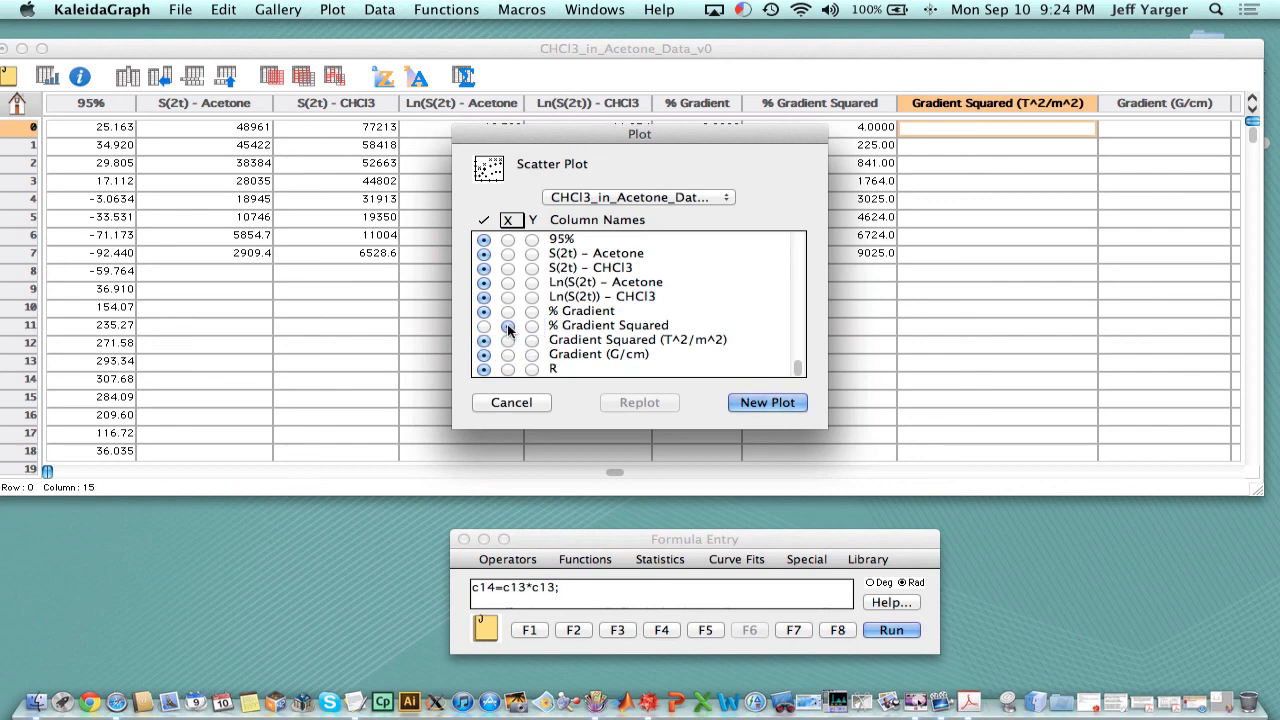
left_click(508, 326)
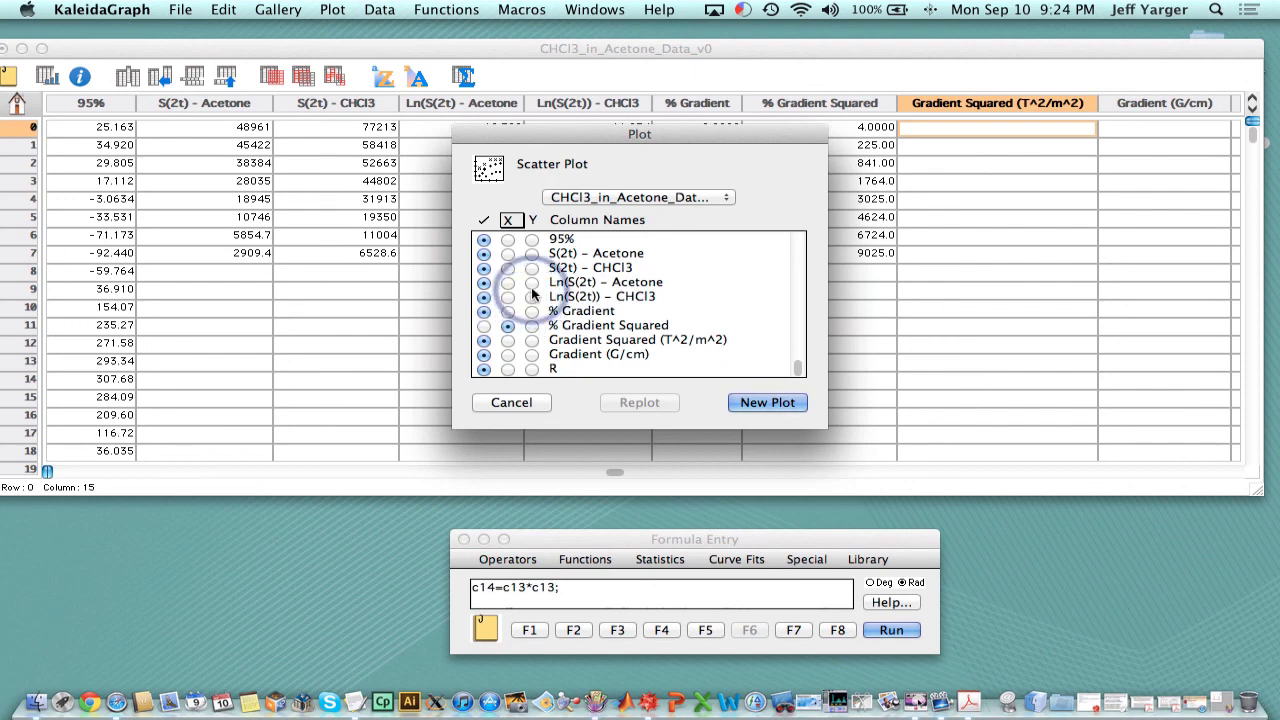
left_click(532, 282)
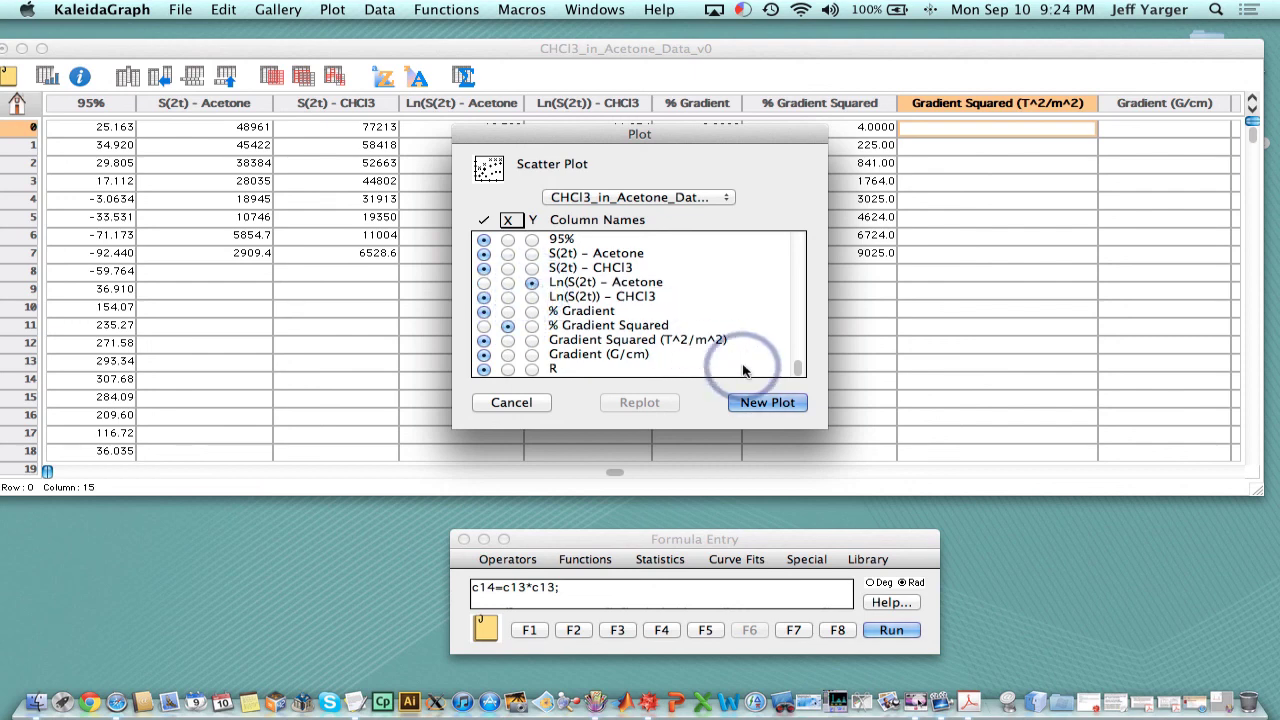
left_click(768, 402)
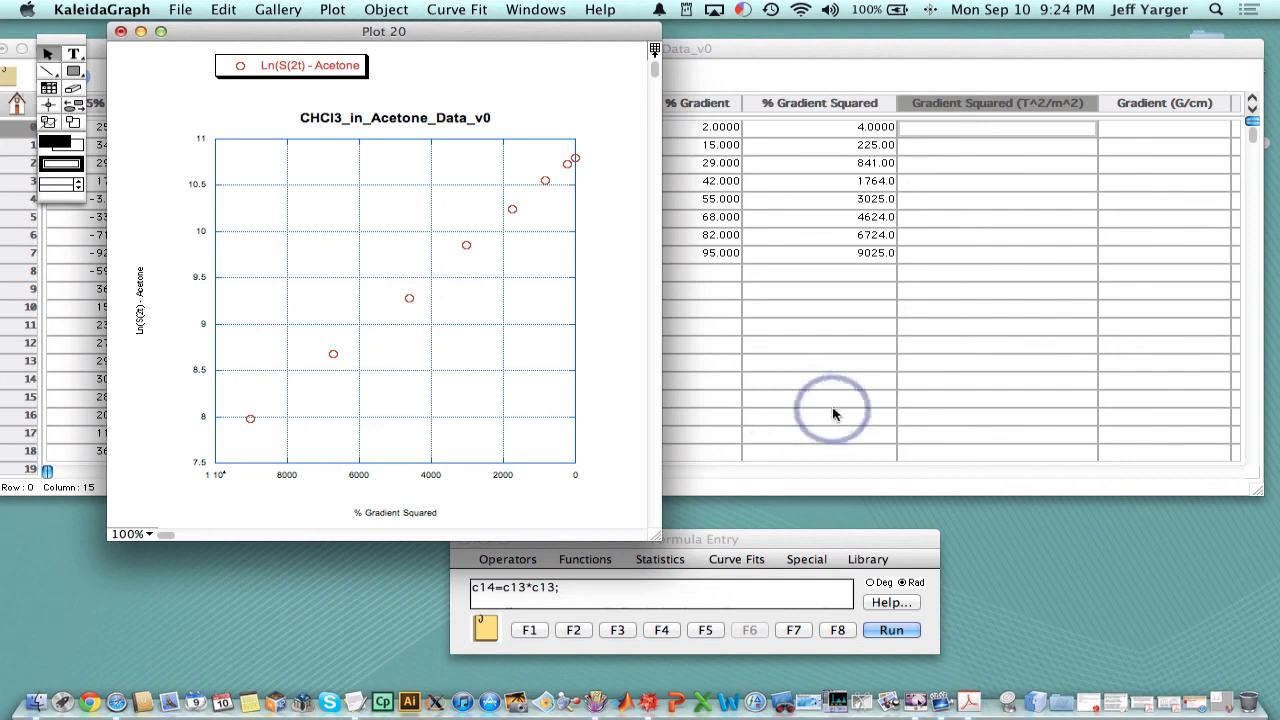
Turn off Reverse Axis Direction for the new plot's X axis.
double_click(426, 467)
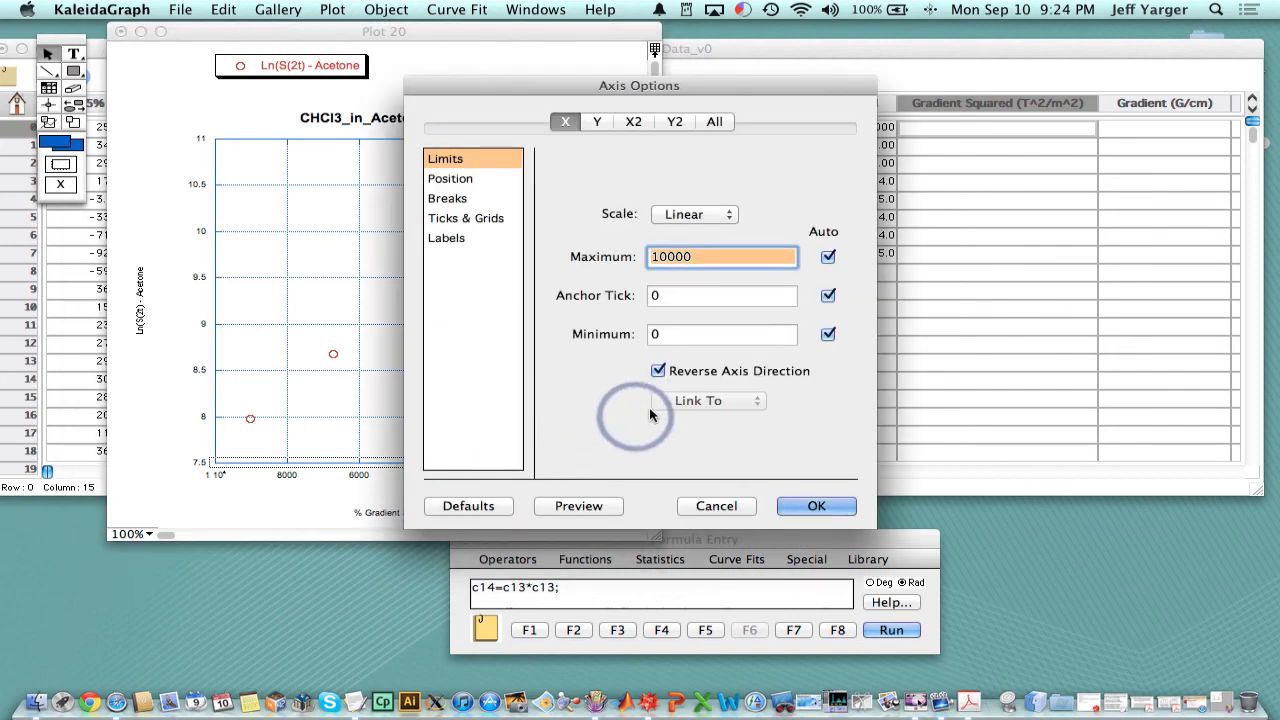
left_click(658, 371)
left_click(818, 507)
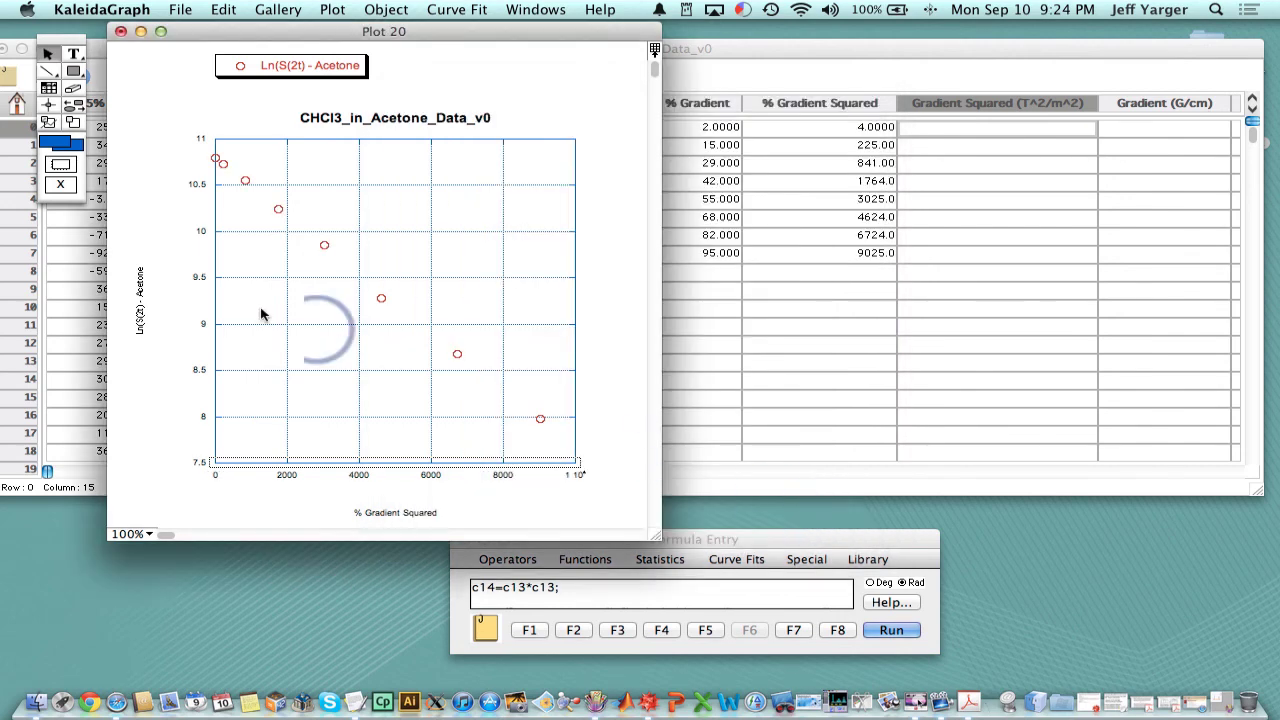
Fit a linear curve to the Ln(S(2t) - Acetone data, and minimize the plot window to return to the data table.
left_click(457, 9)
left_click(477, 60)
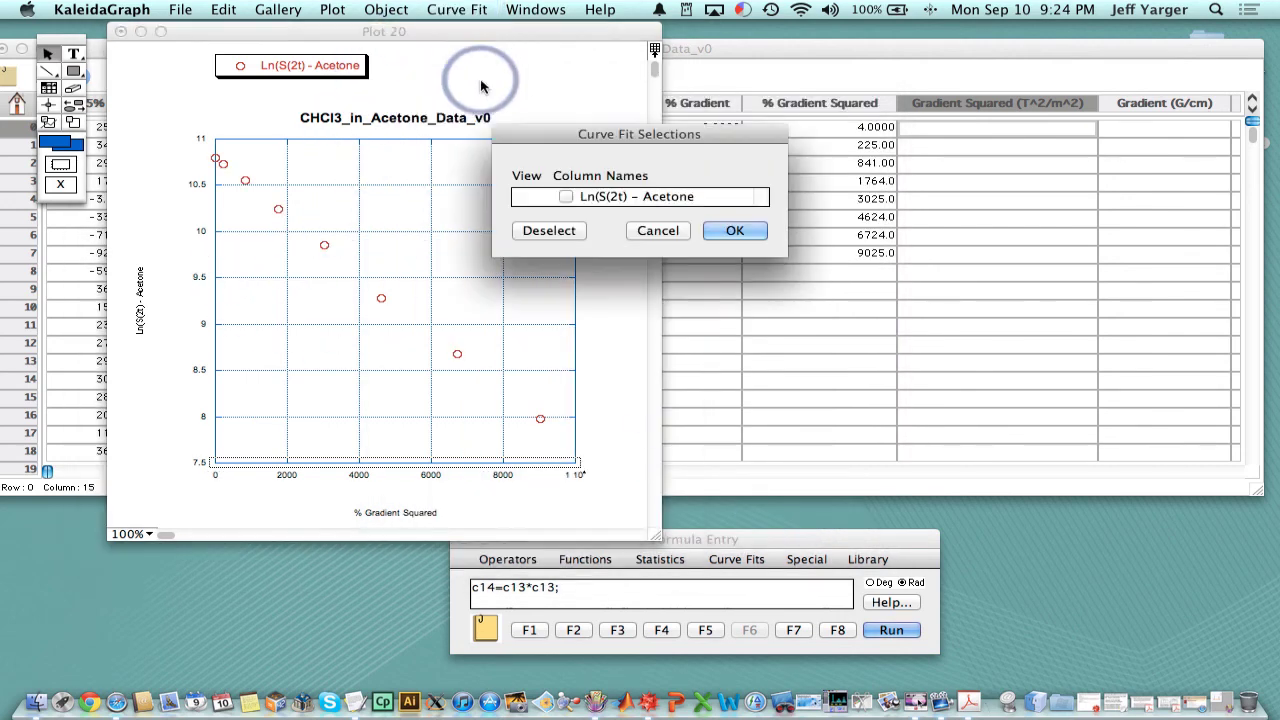
left_click(566, 196)
left_click(733, 230)
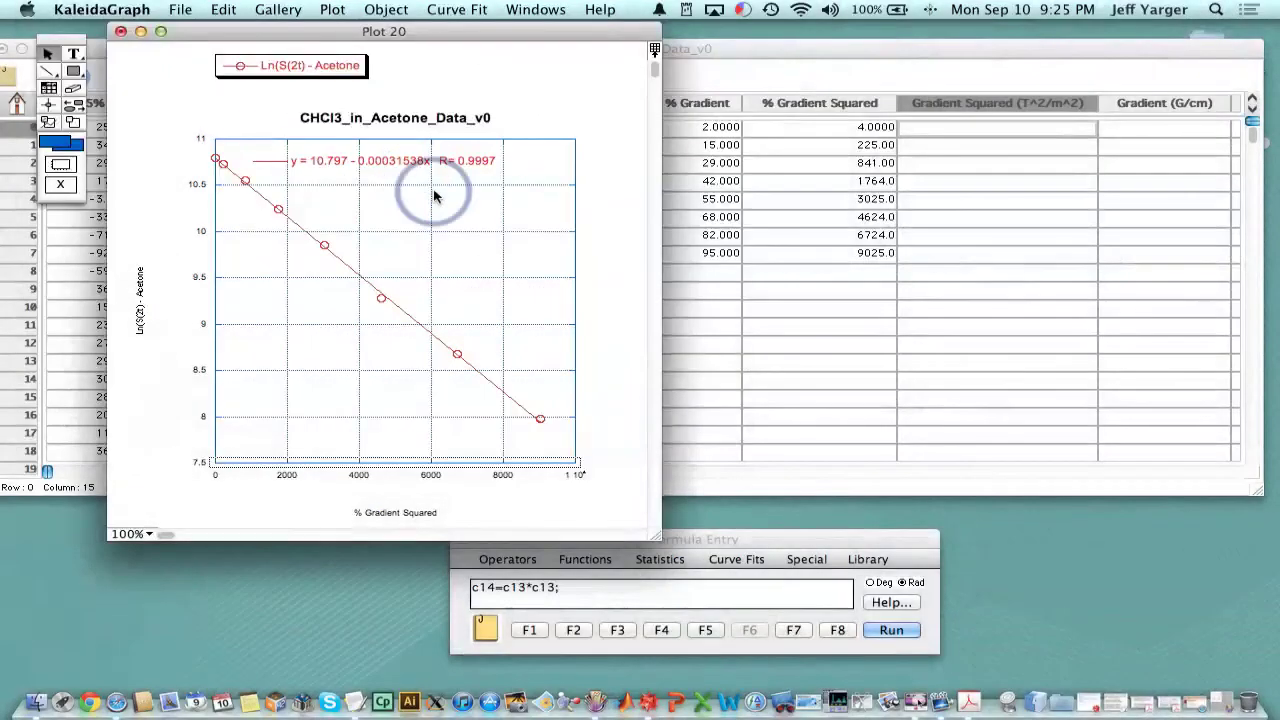
left_click(141, 32)
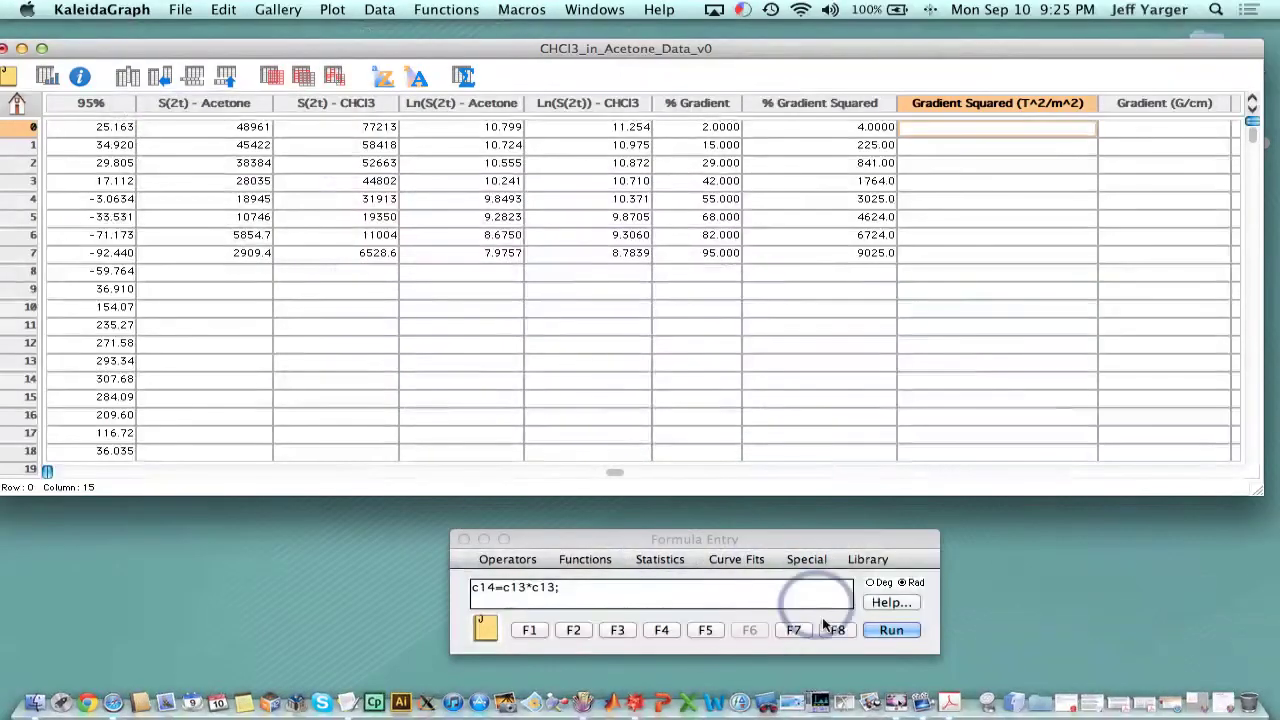
Load the stored formula c15=(-0.00031538*c14)/(-267522200.5^2*0.00000000465*0.0008^2*(.2-.0008/3)), check its terms and run it to fill Gradient Squared (T^2/m^2).
left_click(793, 630)
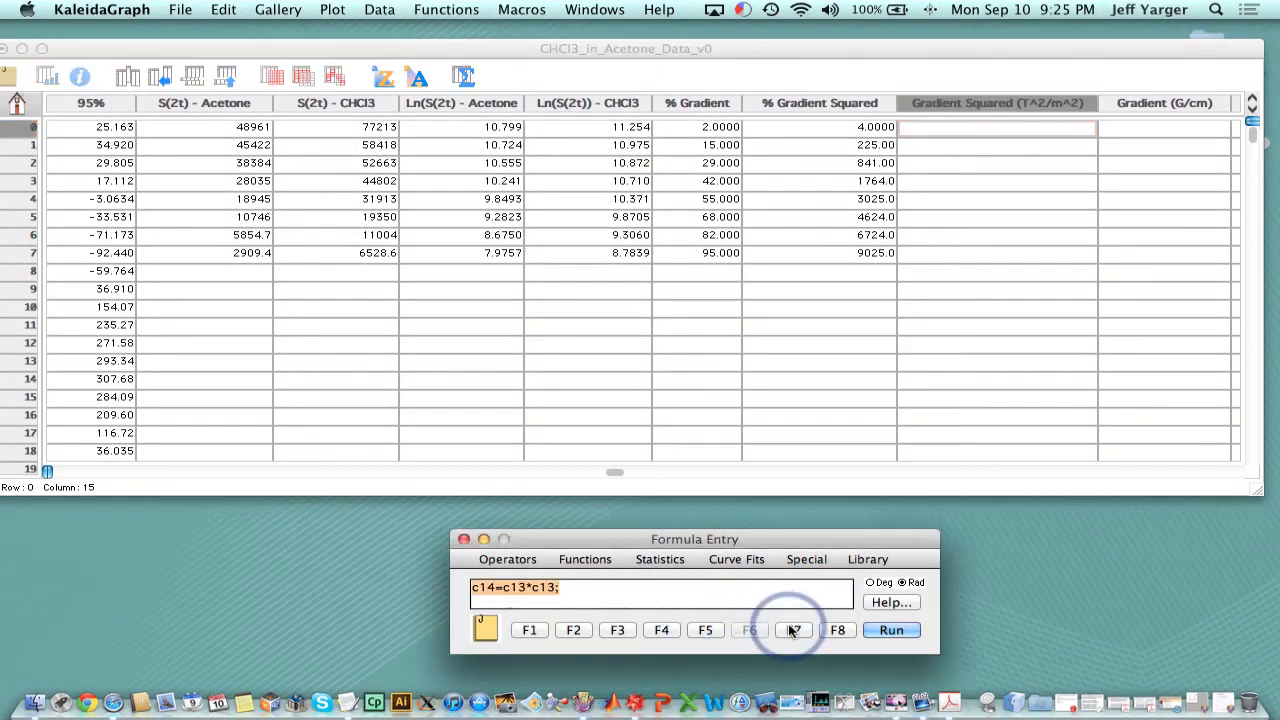
left_click(793, 630)
left_click(615, 597)
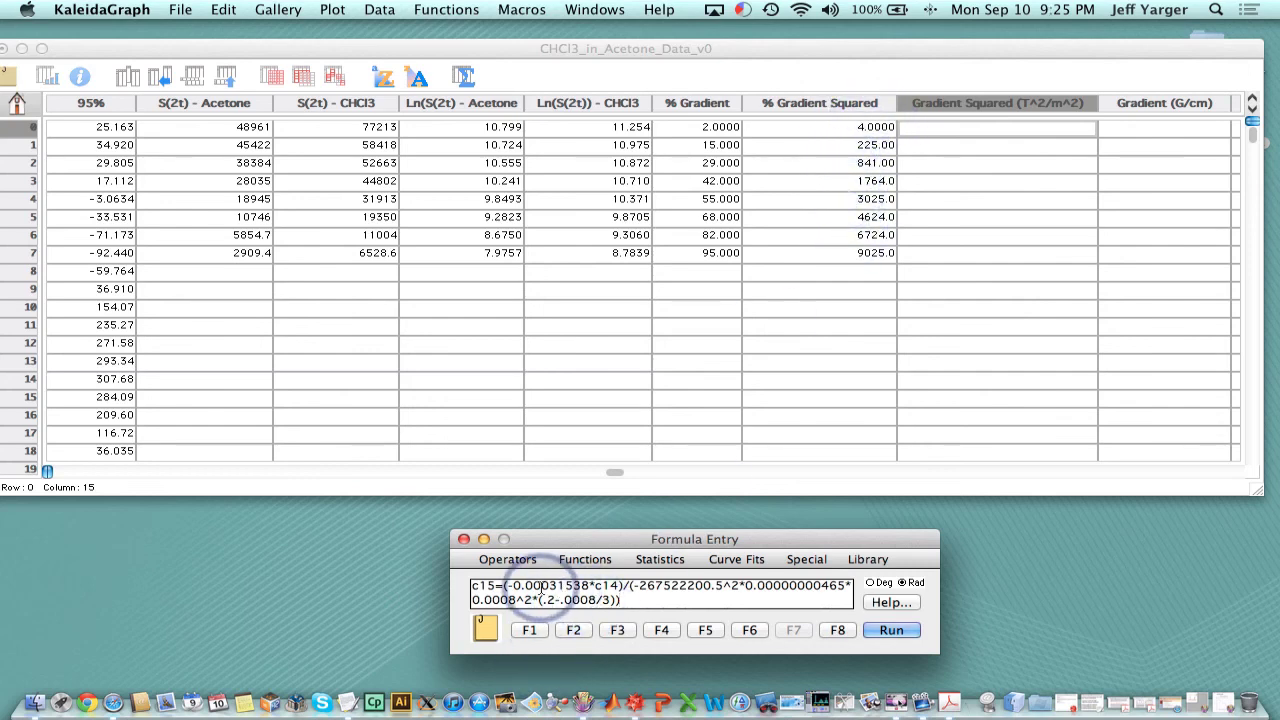
left_click(621, 585)
type(")")
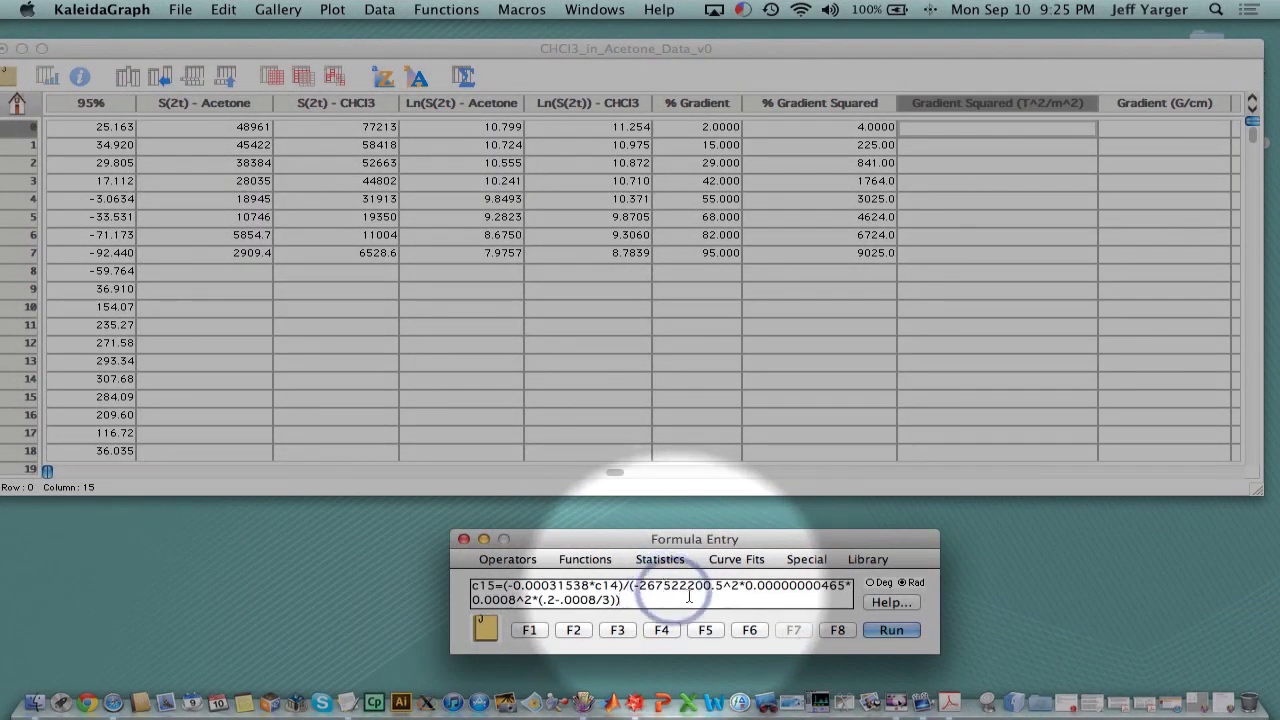
left_click(753, 600)
type(")")
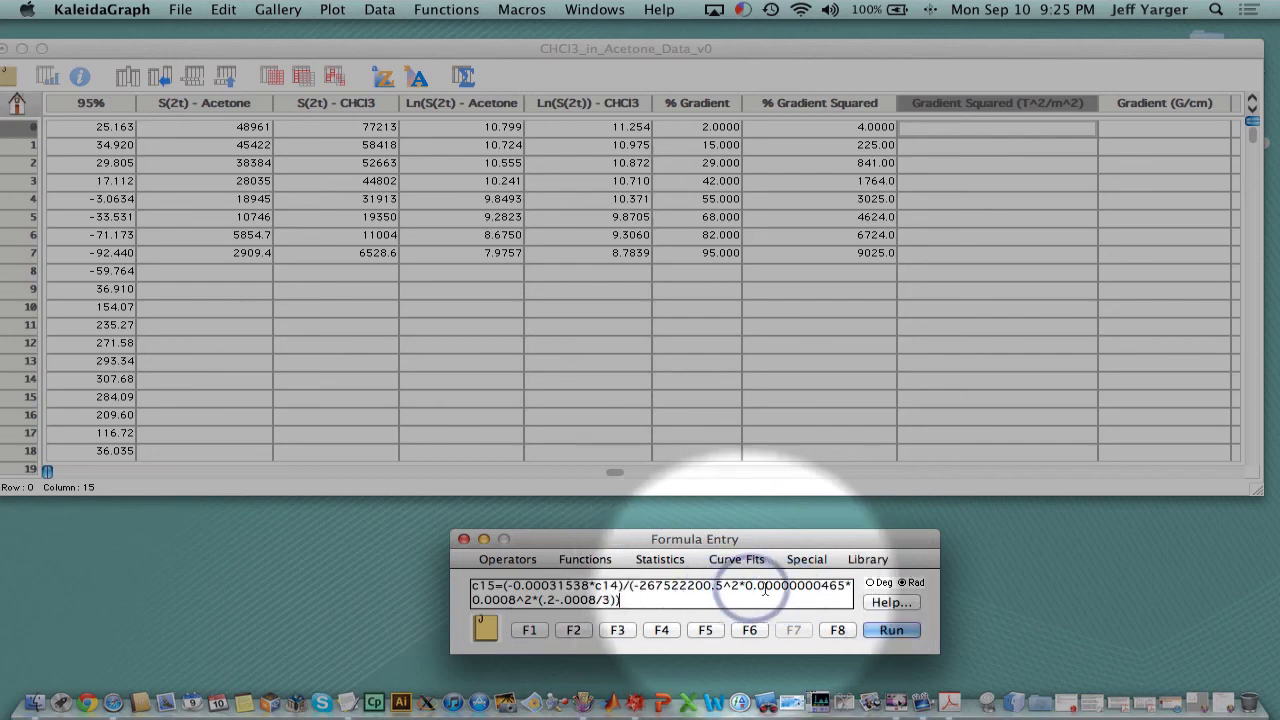
left_click(832, 589)
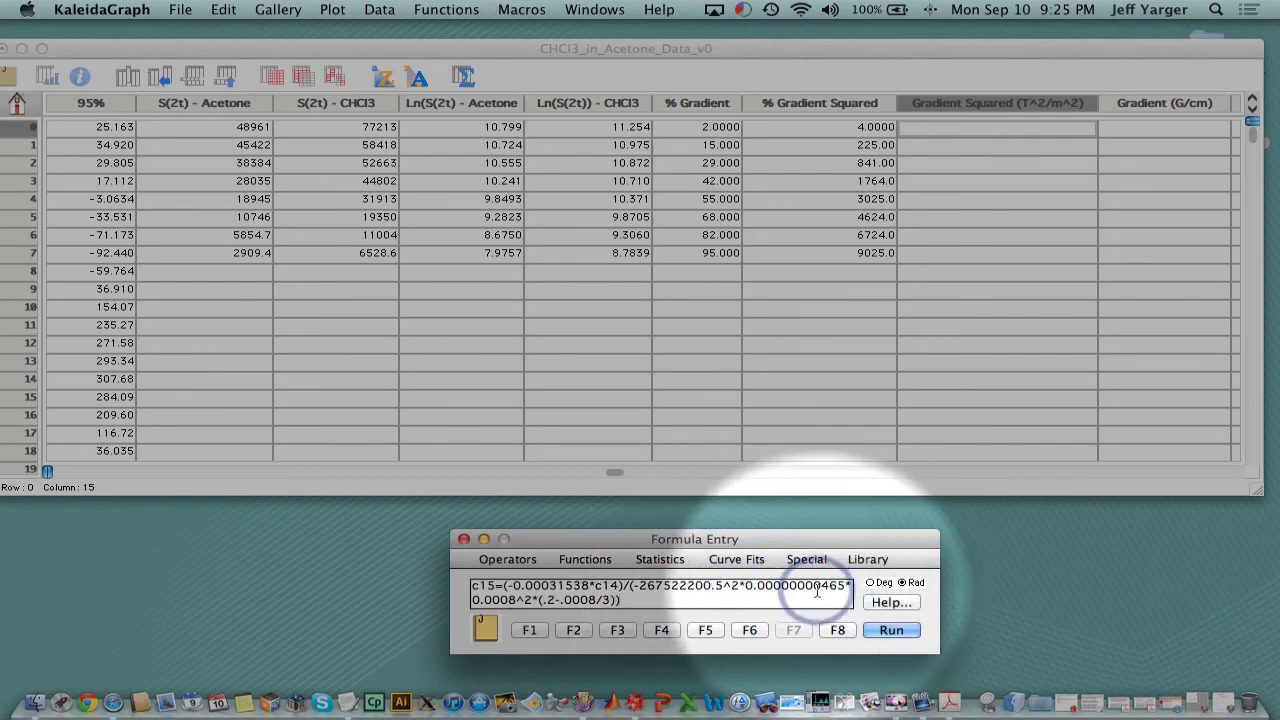
left_click(783, 592)
left_click(825, 588)
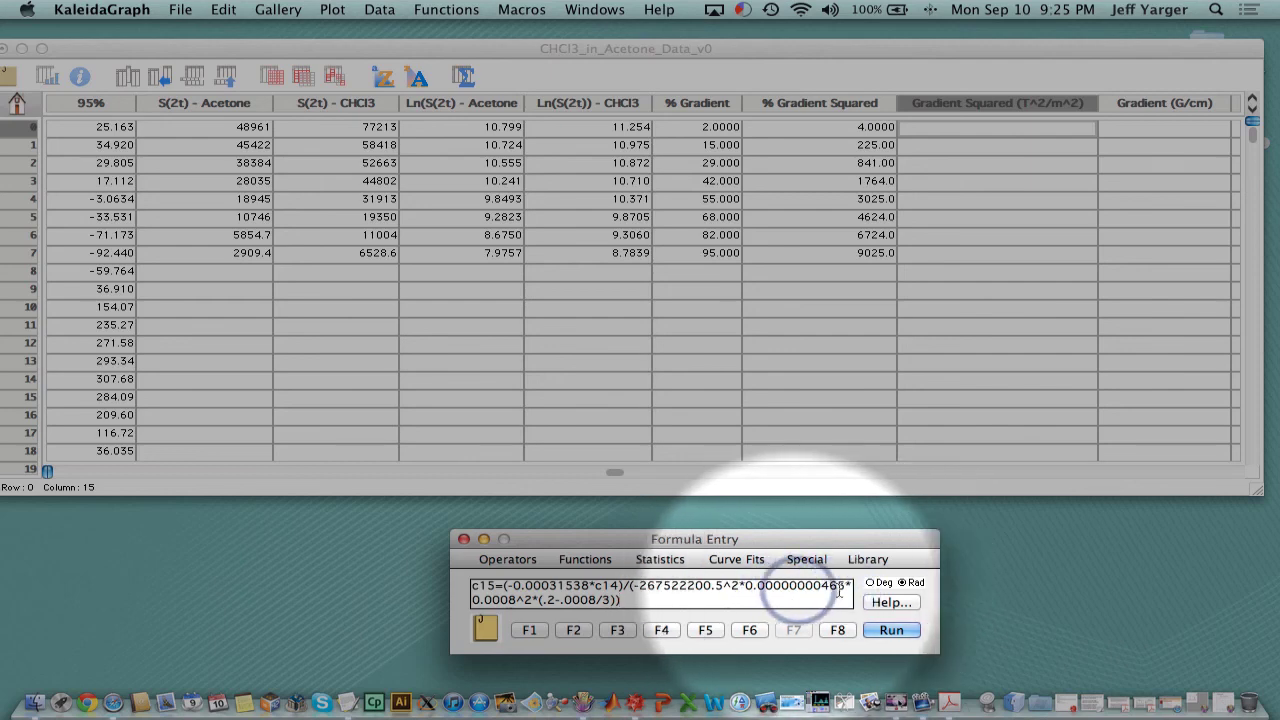
left_click(497, 600)
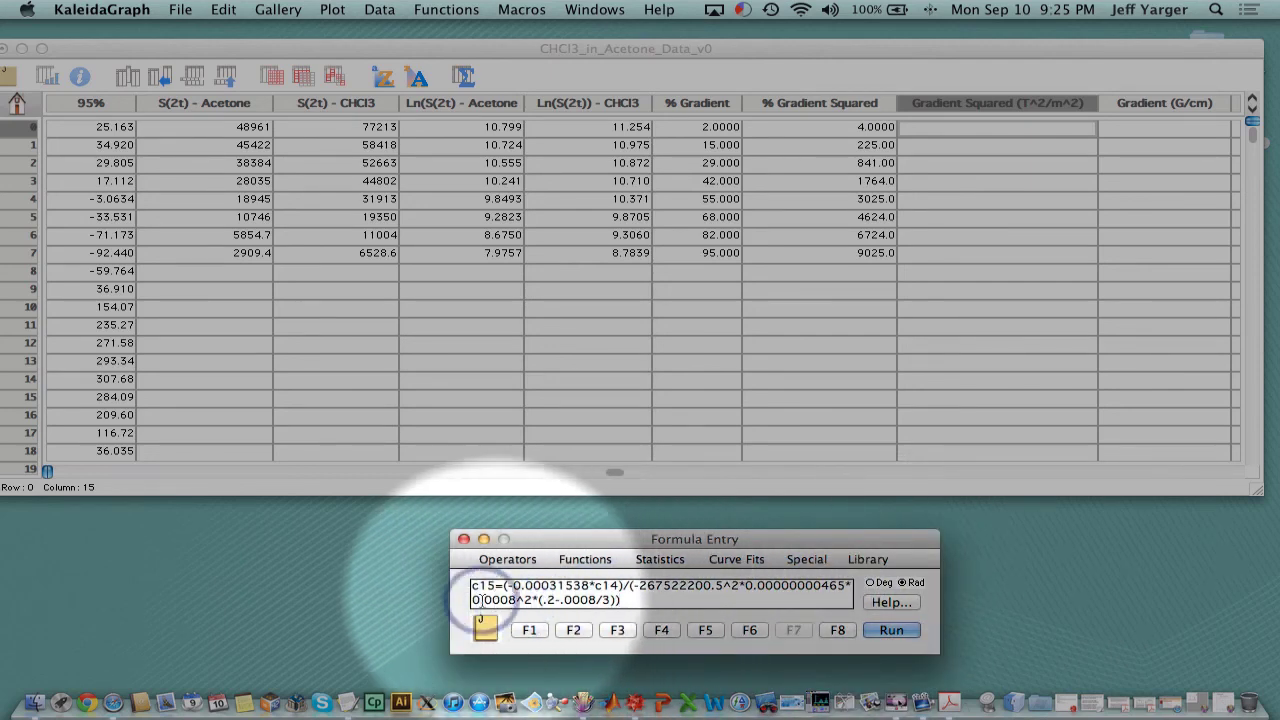
left_click(516, 612)
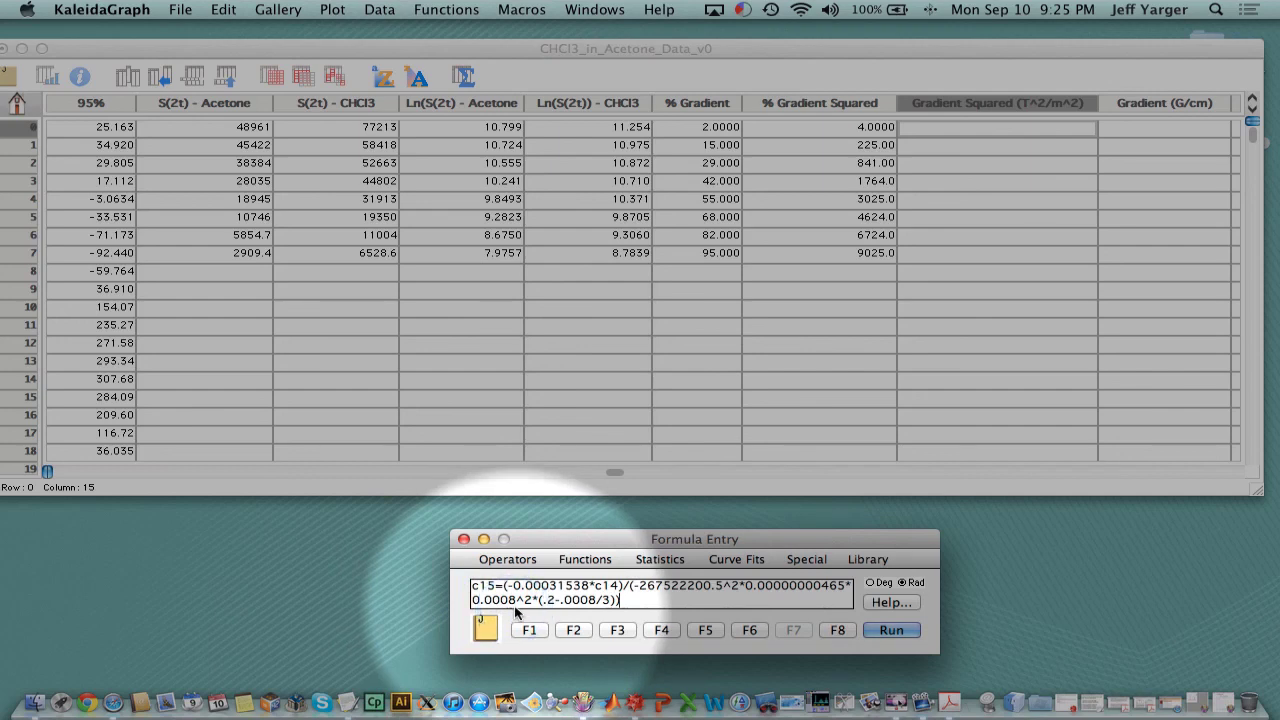
left_click(549, 601)
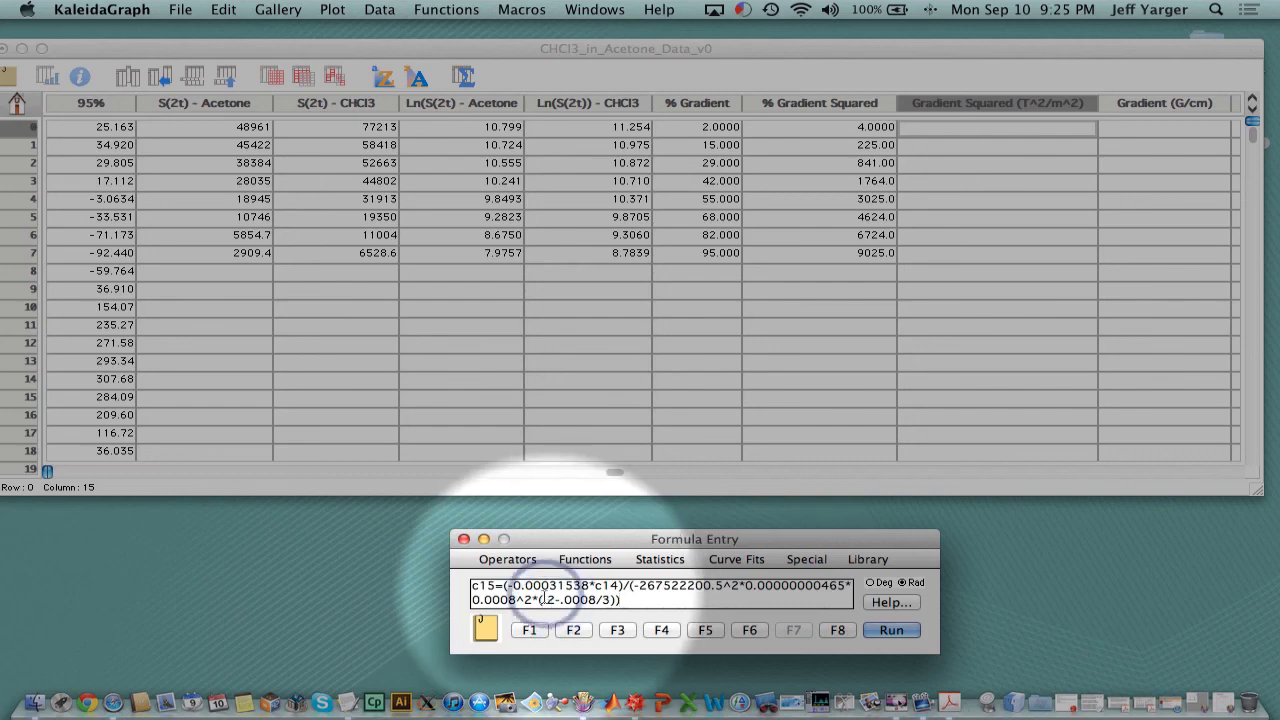
left_click(551, 589)
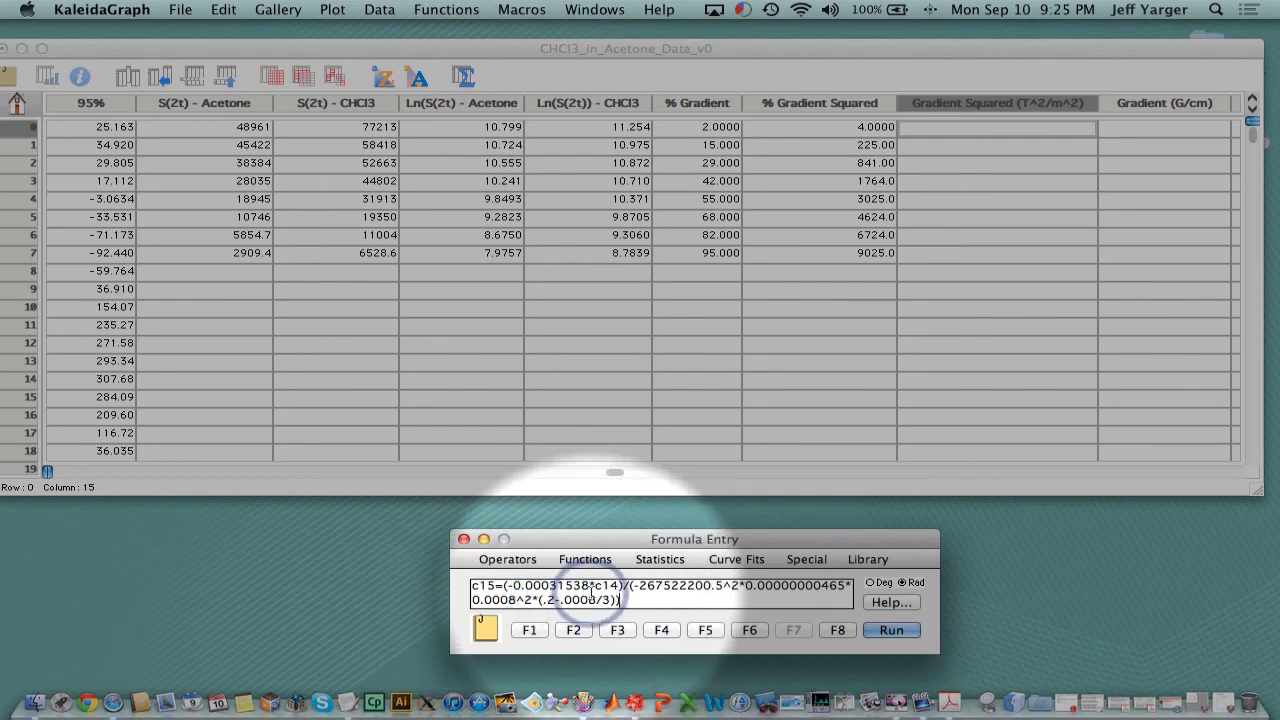
left_click(583, 599)
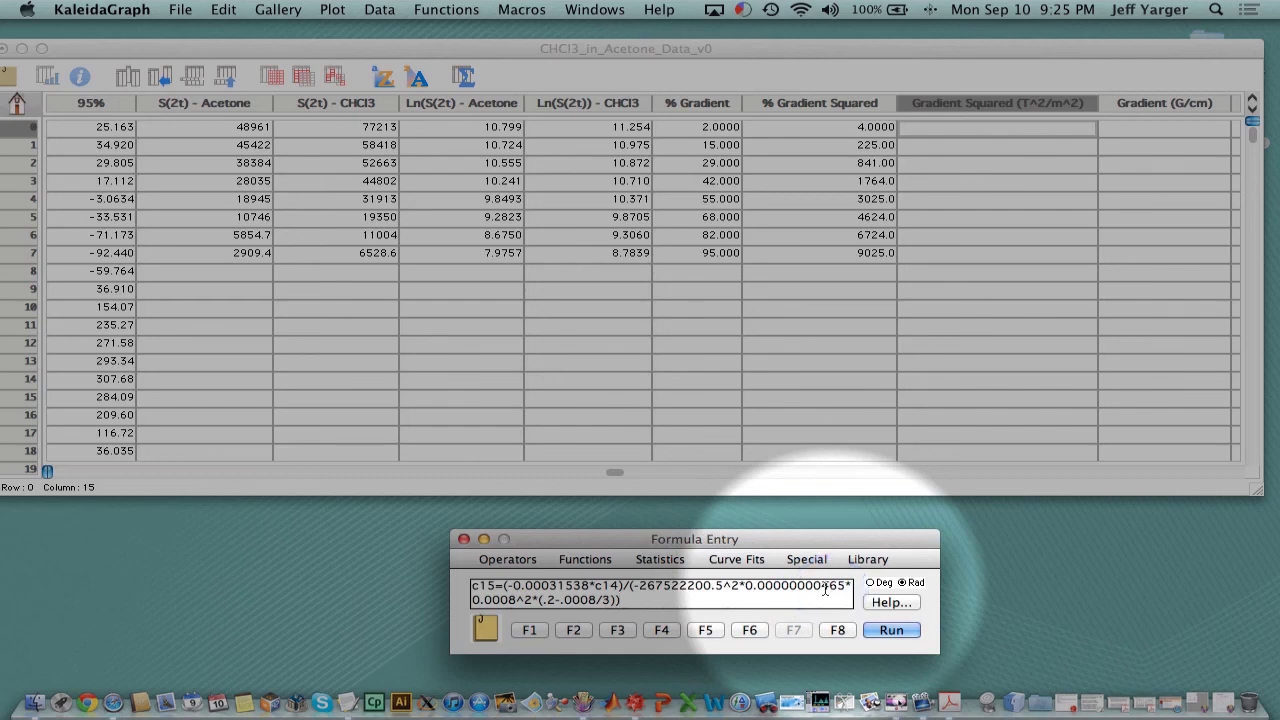
left_click(697, 594)
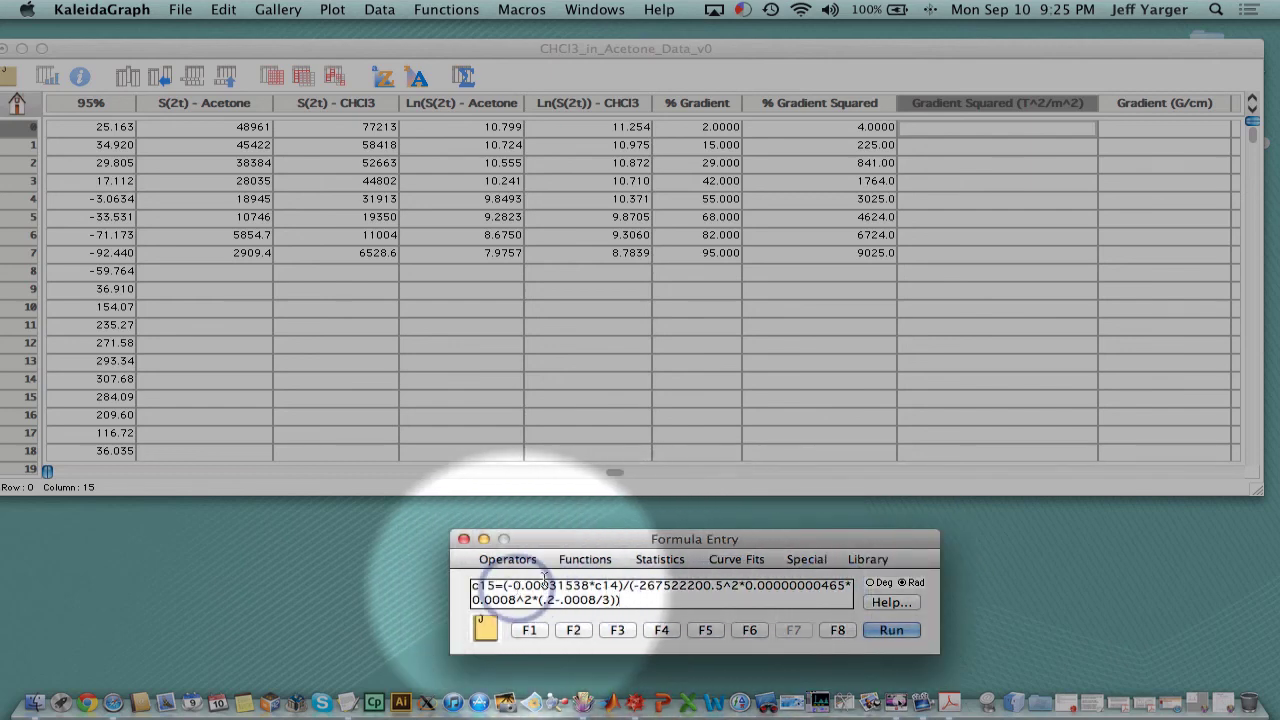
left_click(893, 630)
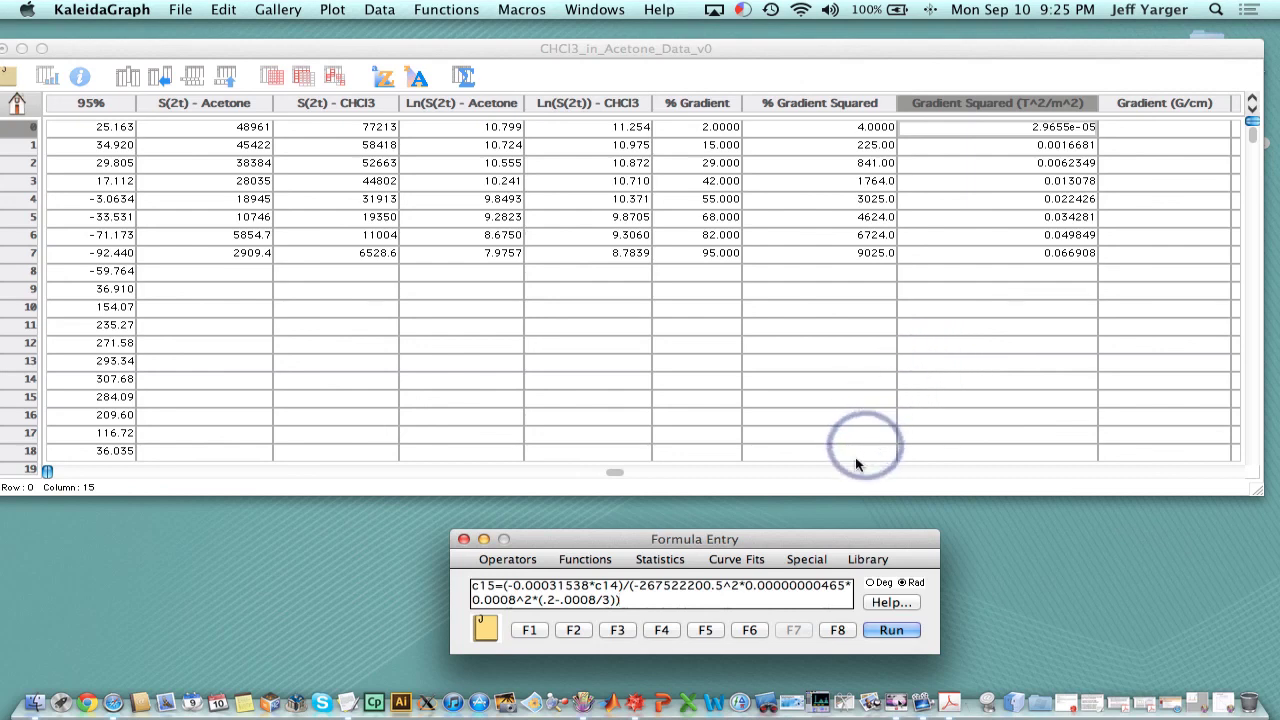
Run the stored formula c16=Sqrt(c15)*100 to fill the Gradient (G/cm) column.
left_click(837, 630)
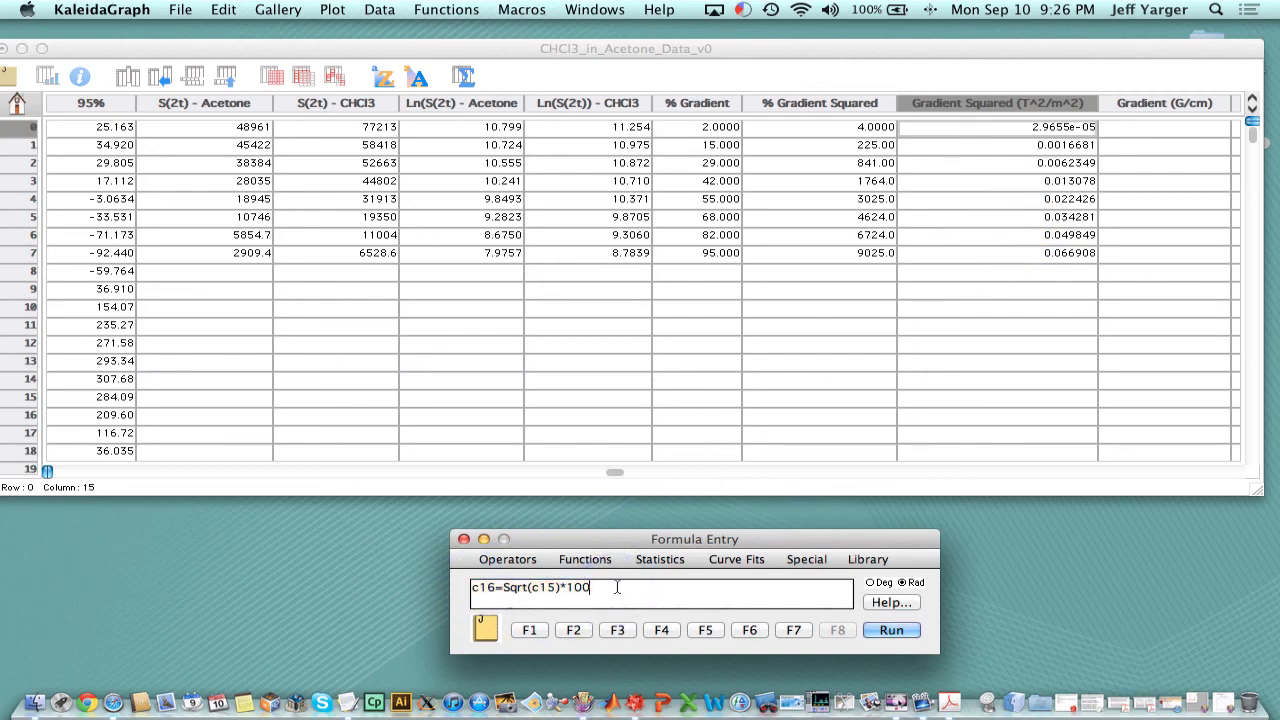
left_click(892, 630)
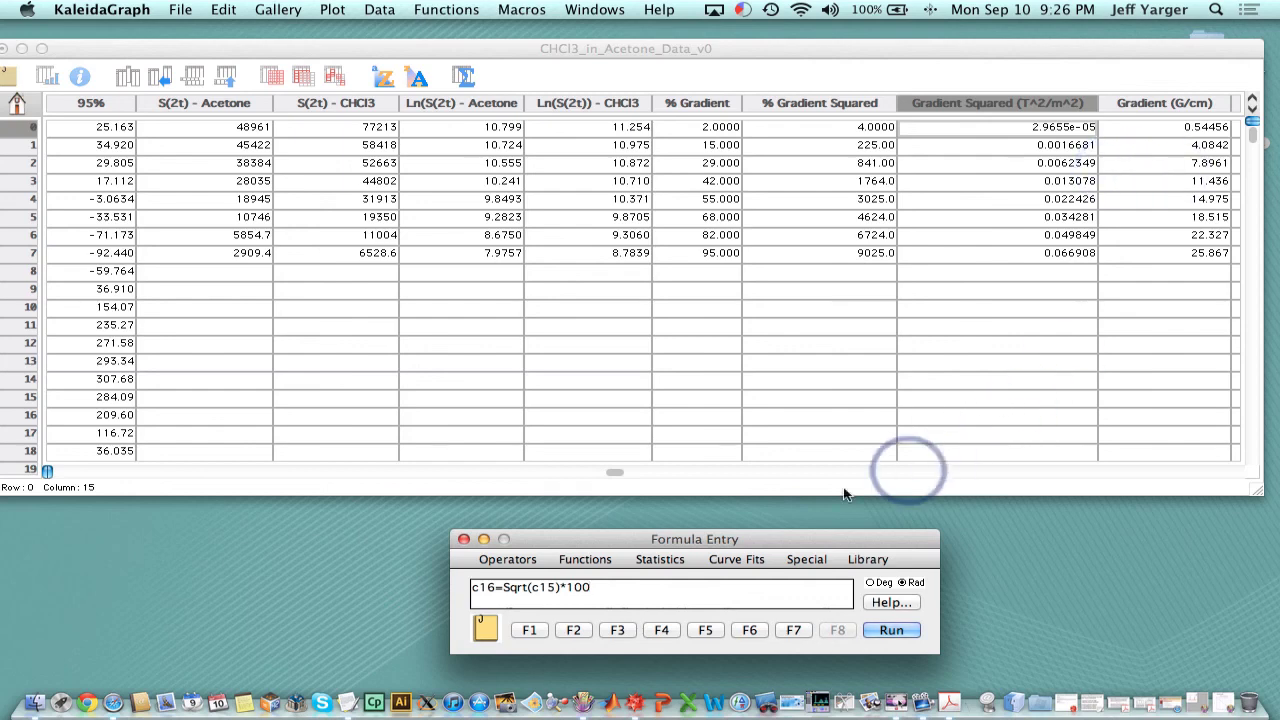
left_click_drag(812, 540, 828, 538)
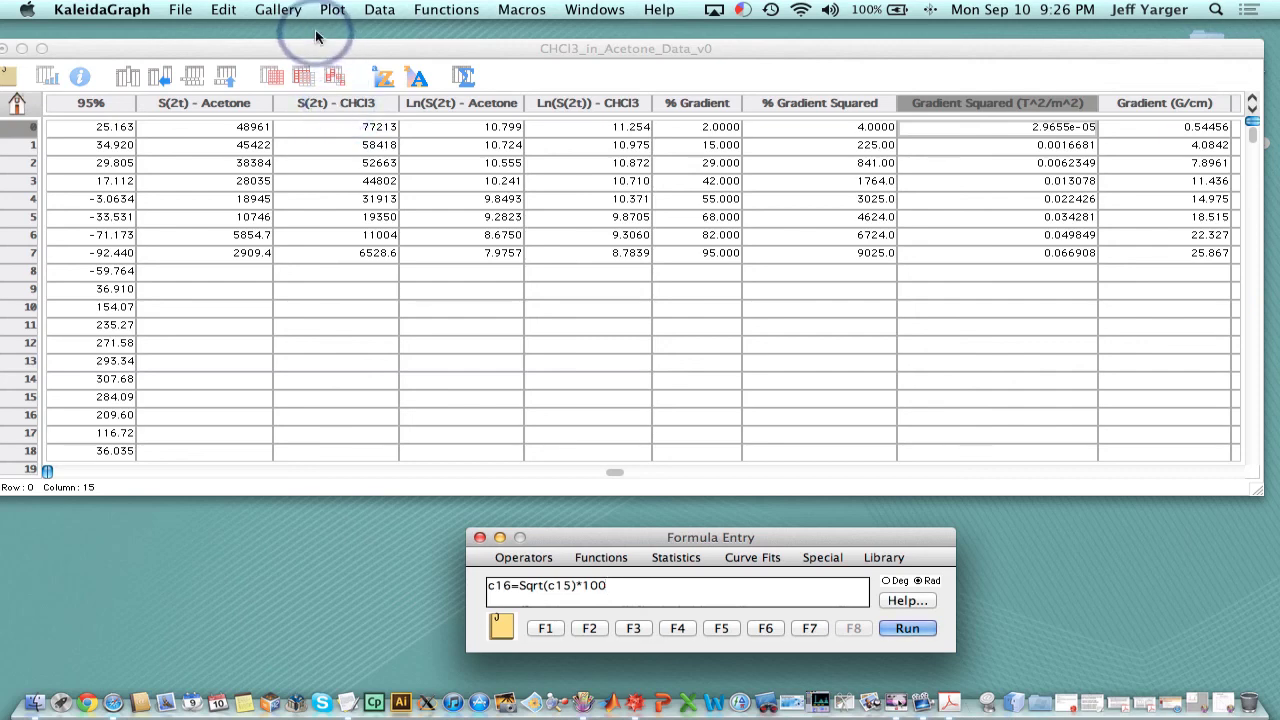
Create a new scatter plot with Gradient Squared (T^2/m^2) as X and both Ln(S(2t) - Acetone and Ln(S(2t)) - CHCl3 as Y.
left_click(278, 10)
mouse_move(303, 39)
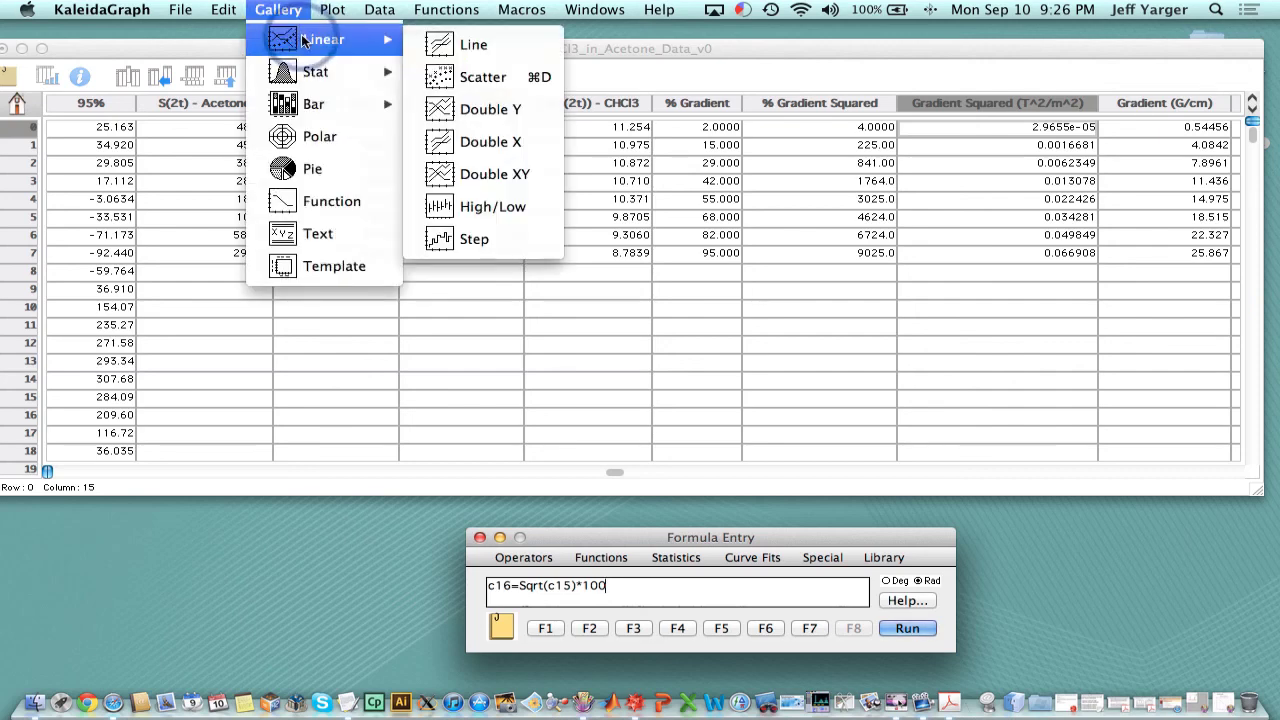
left_click(470, 78)
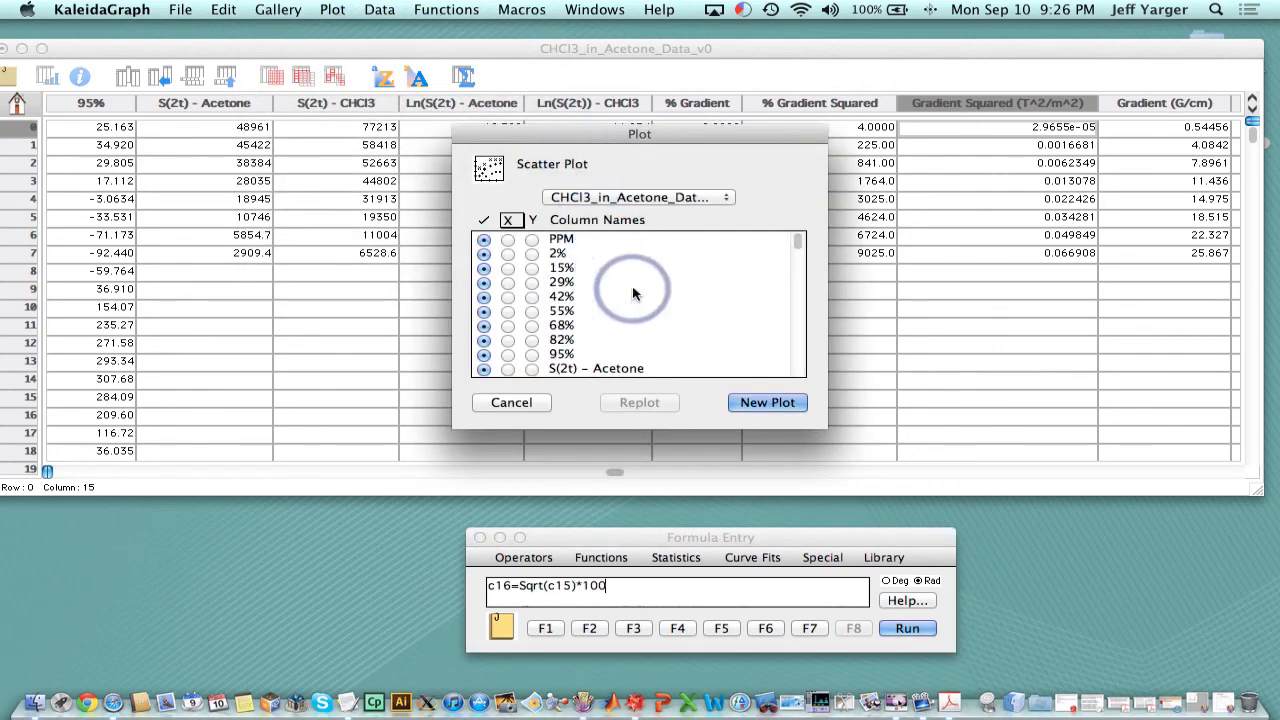
scroll(636, 320, "down", 3)
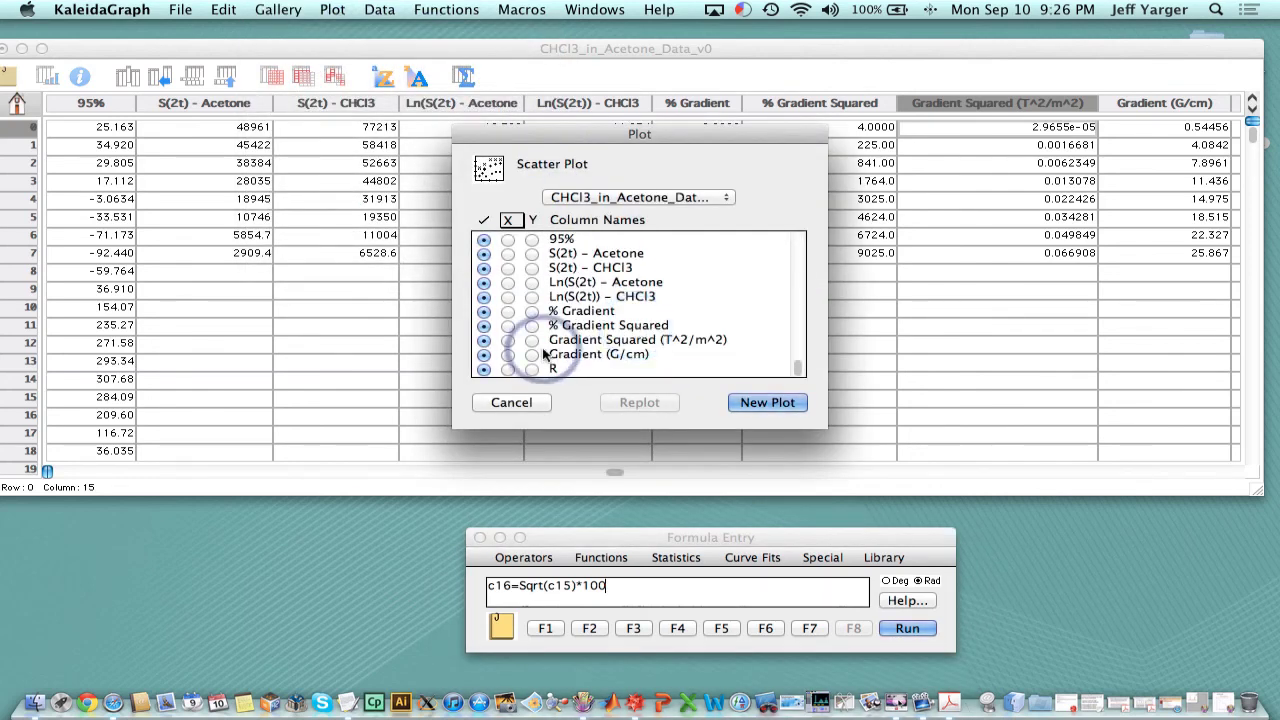
left_click(508, 340)
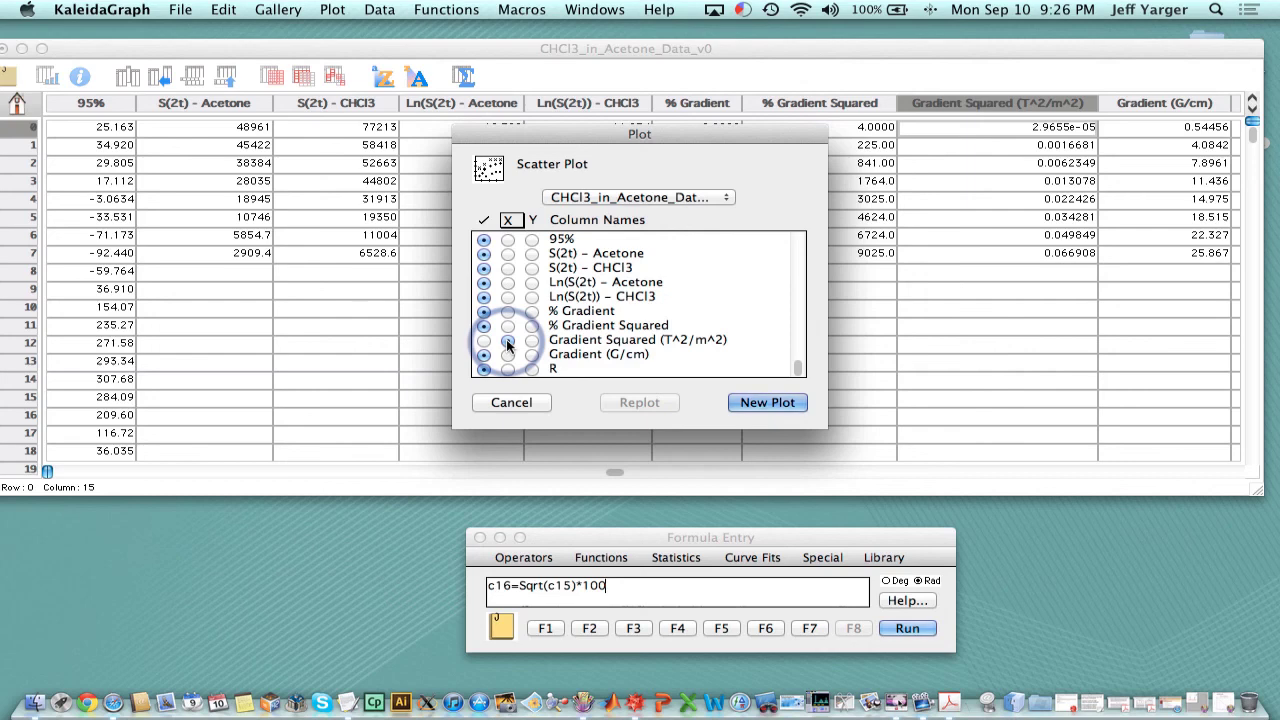
left_click(531, 297)
left_click(531, 282)
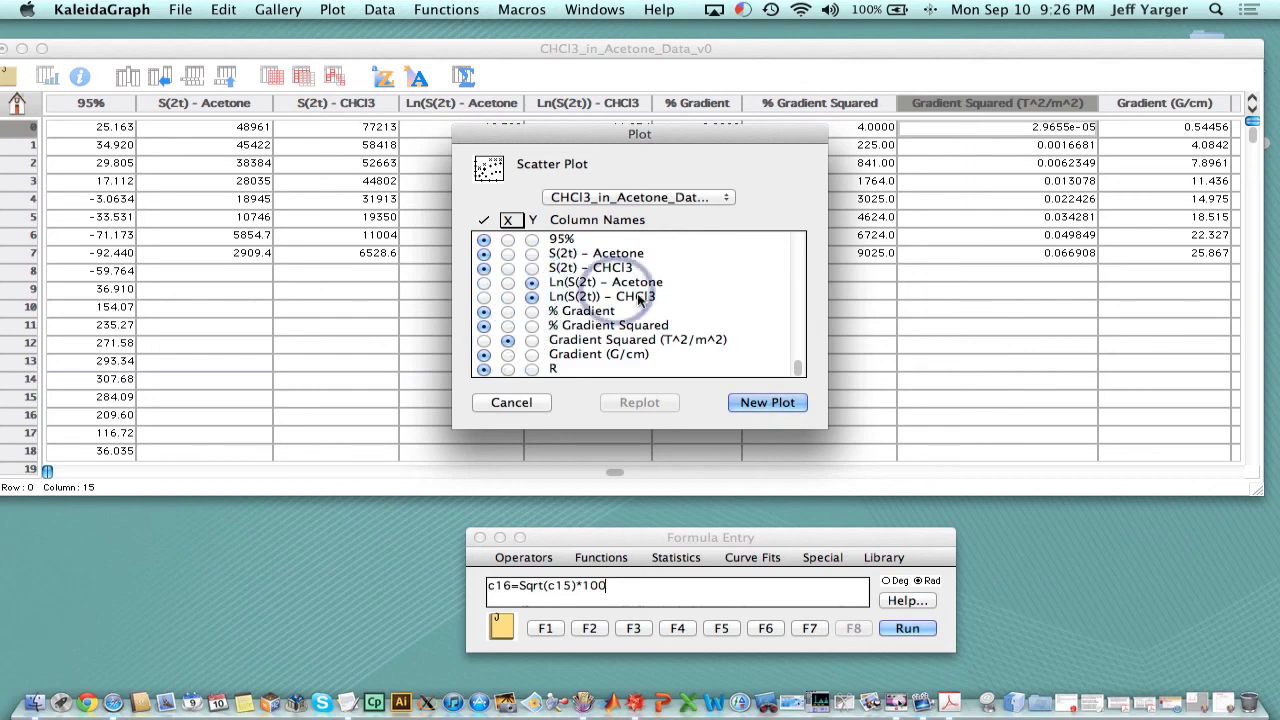
left_click(761, 403)
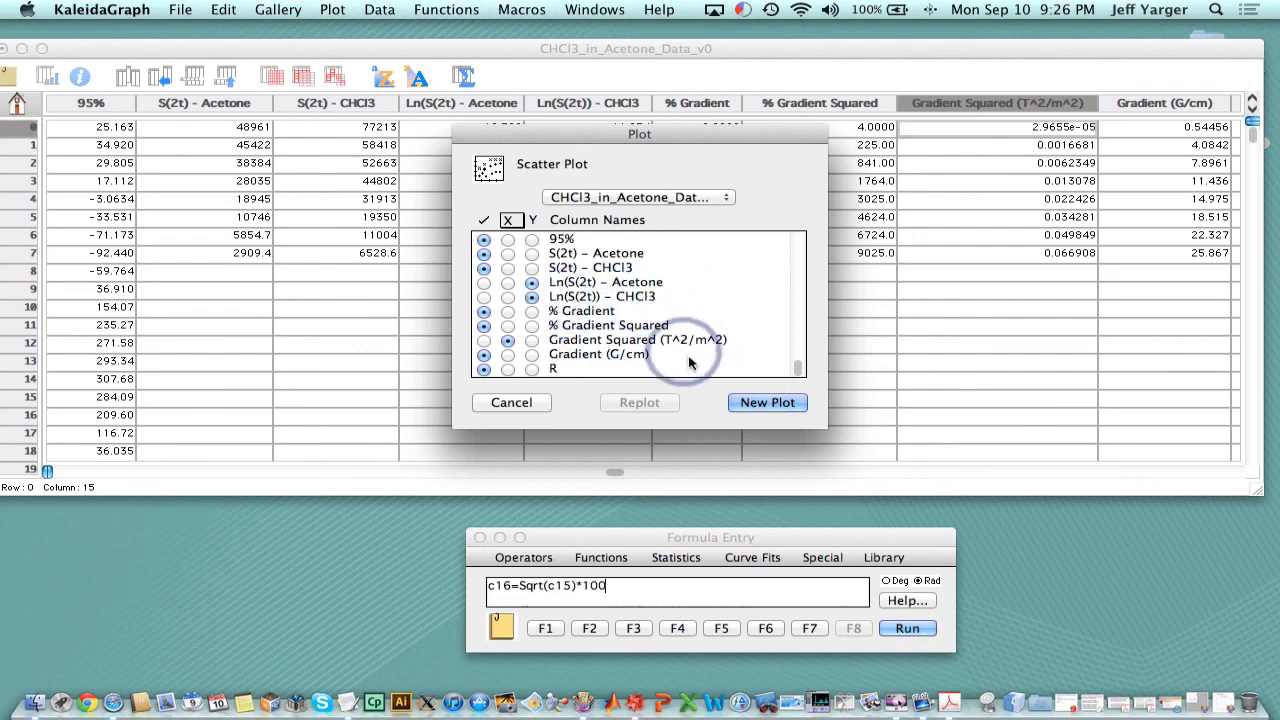
Generate the new scatter plot from the selected columns and close the Formula Entry window.
left_click(766, 403)
left_click(738, 536)
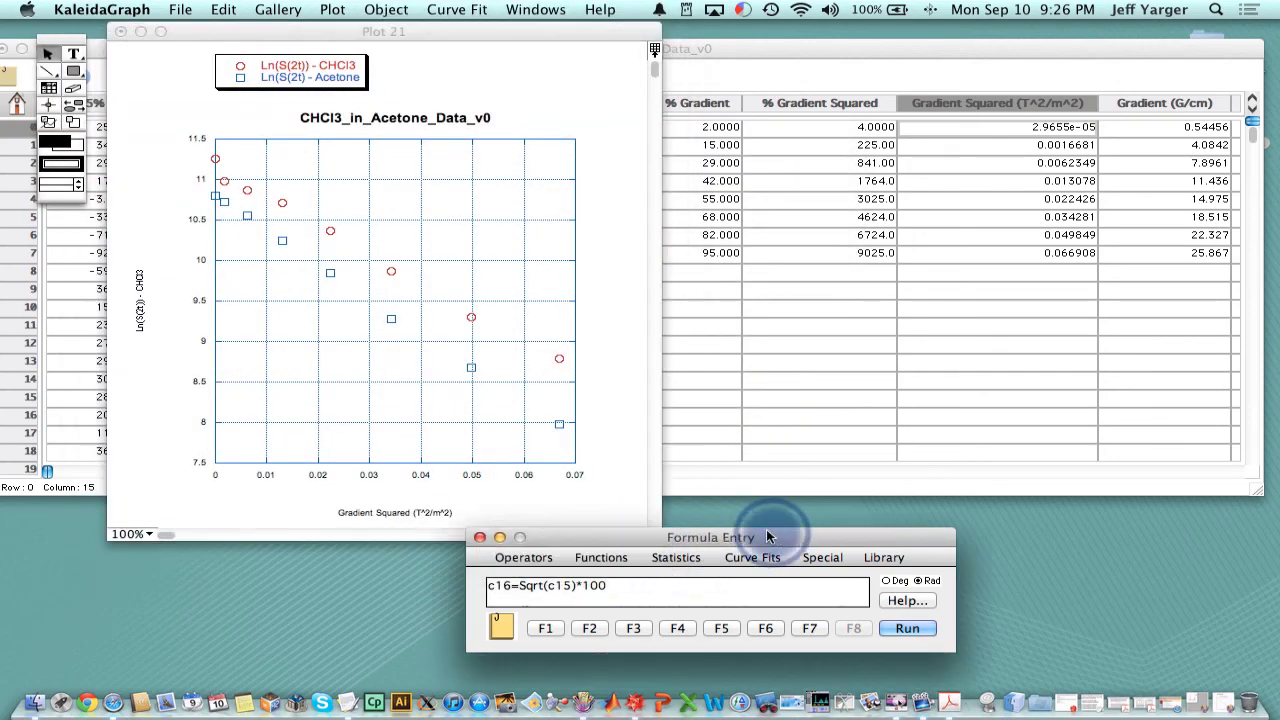
left_click(478, 537)
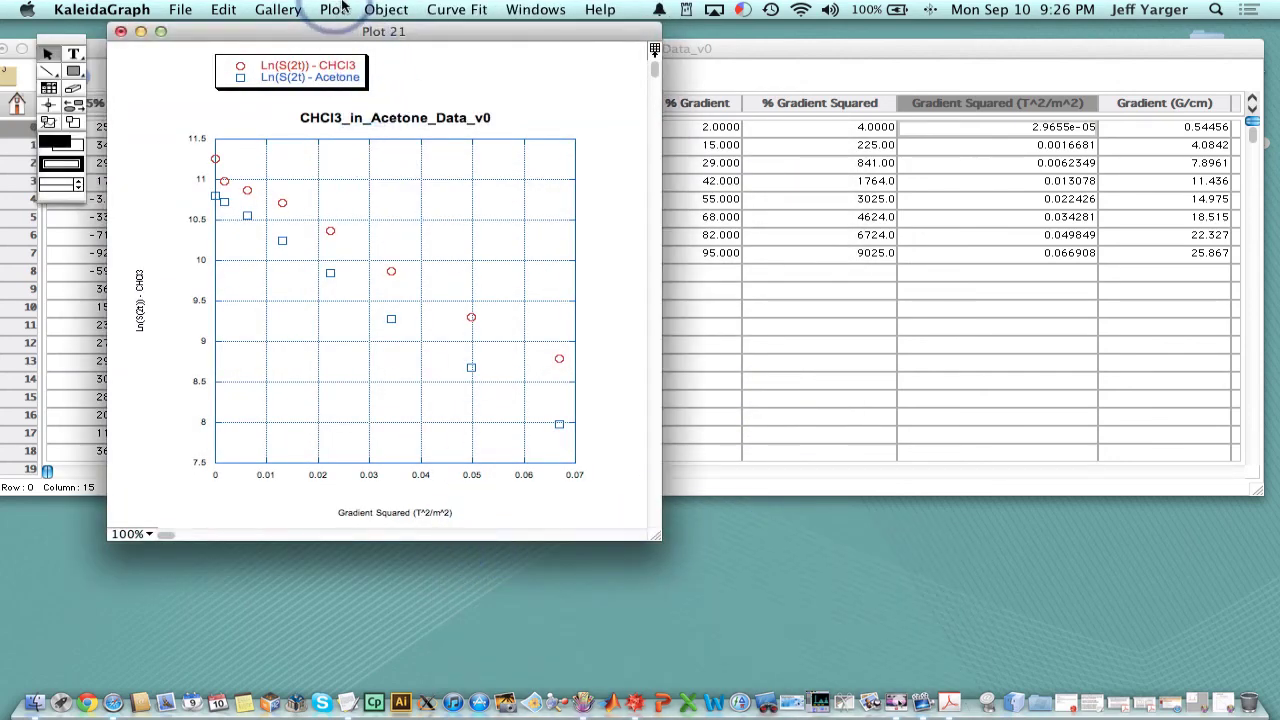
Fit linear curves to both the Ln(S(2t)) - CHCl3 and Ln(S(2t) - Acetone series in the plot.
left_click(430, 9)
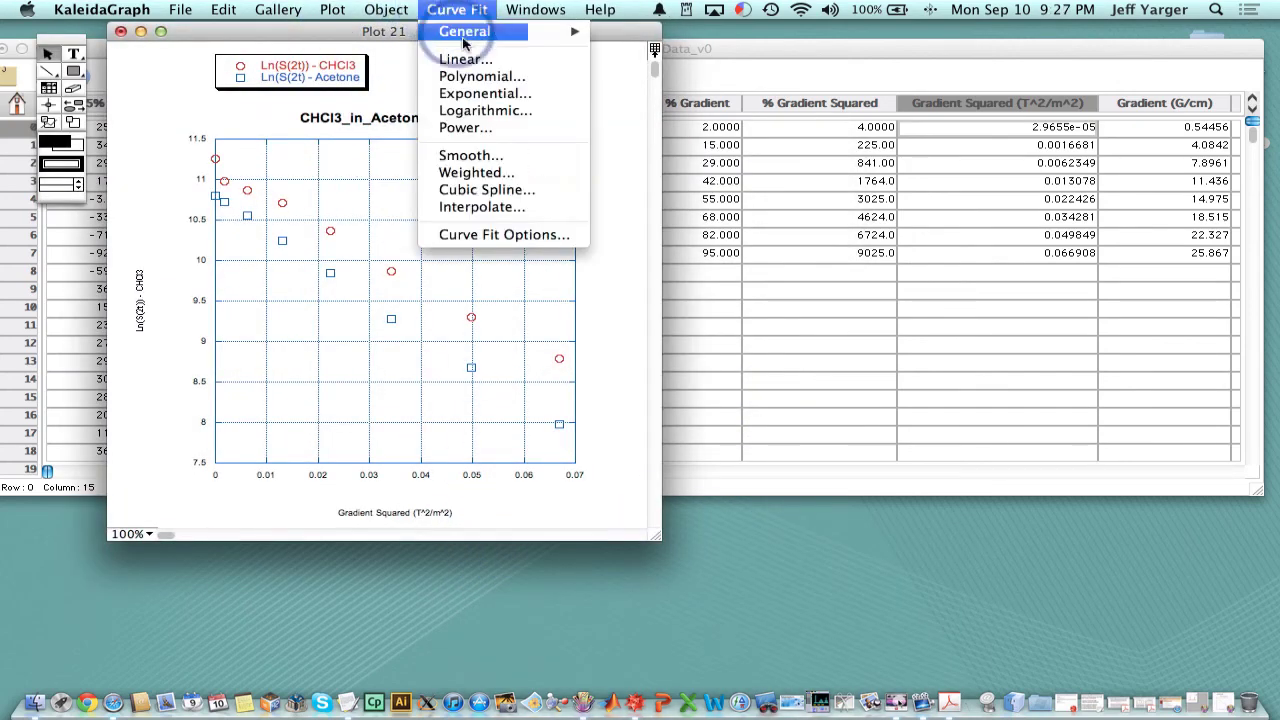
left_click(535, 54)
left_click(566, 196)
left_click(566, 212)
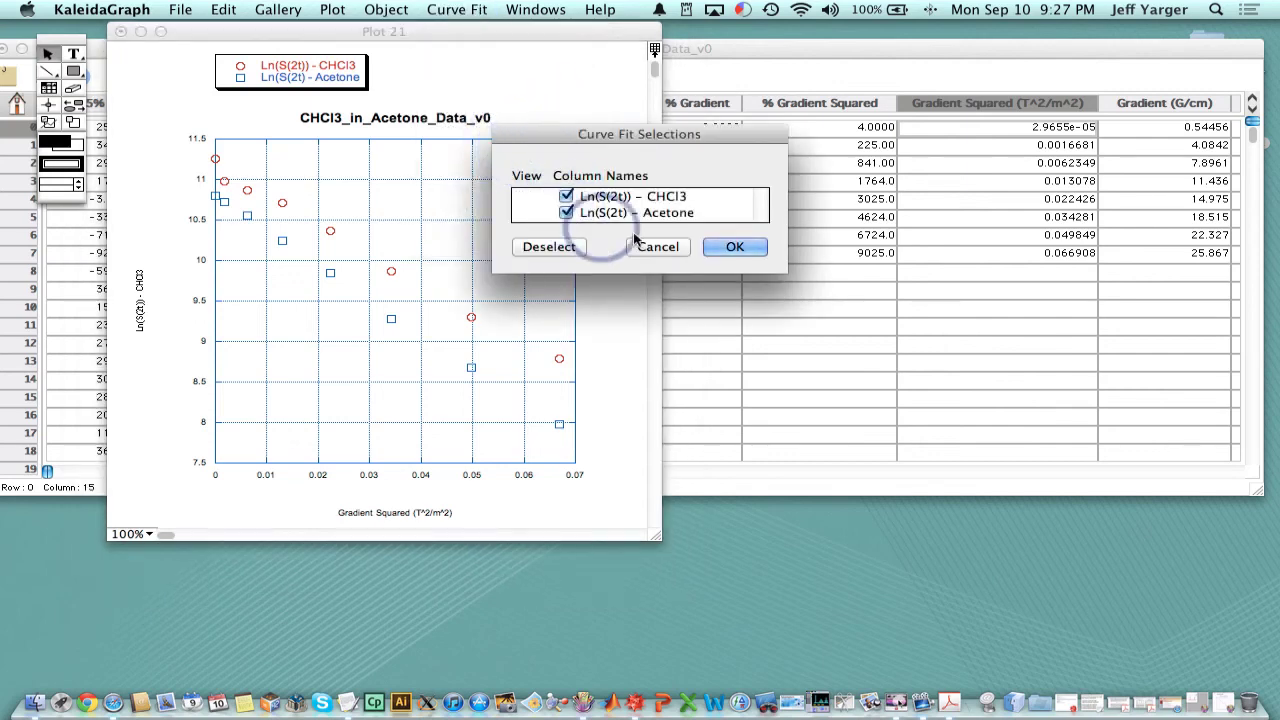
left_click(735, 246)
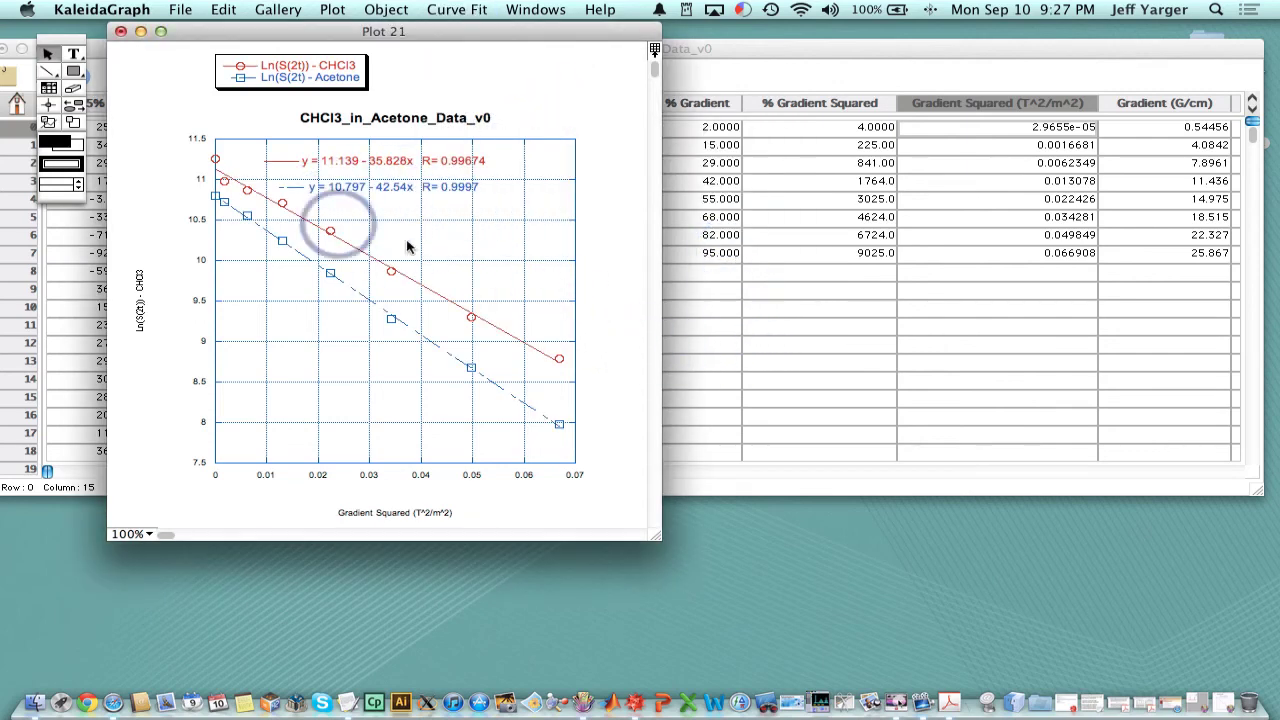
Move the fitted plot window down clear of the data table, and minimize the CHCl3_in_Acetone_Data_v0 table.
left_click_drag(531, 31, 491, 443)
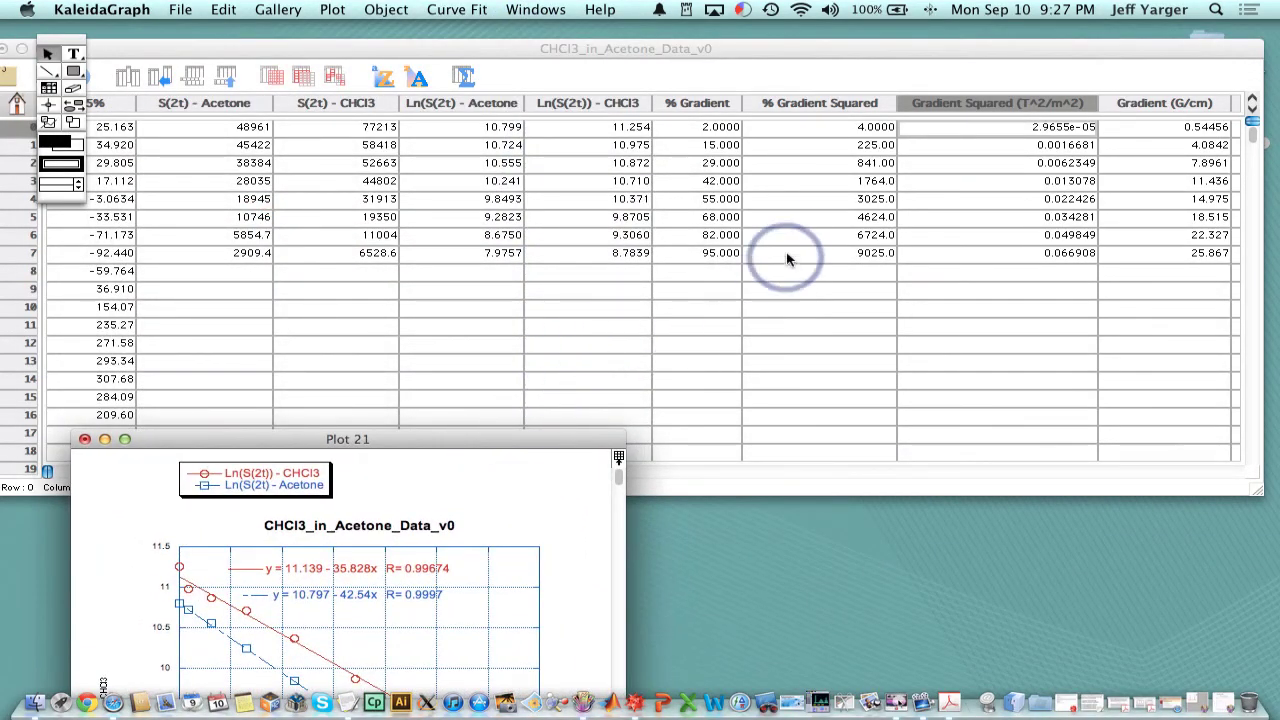
left_click(351, 41)
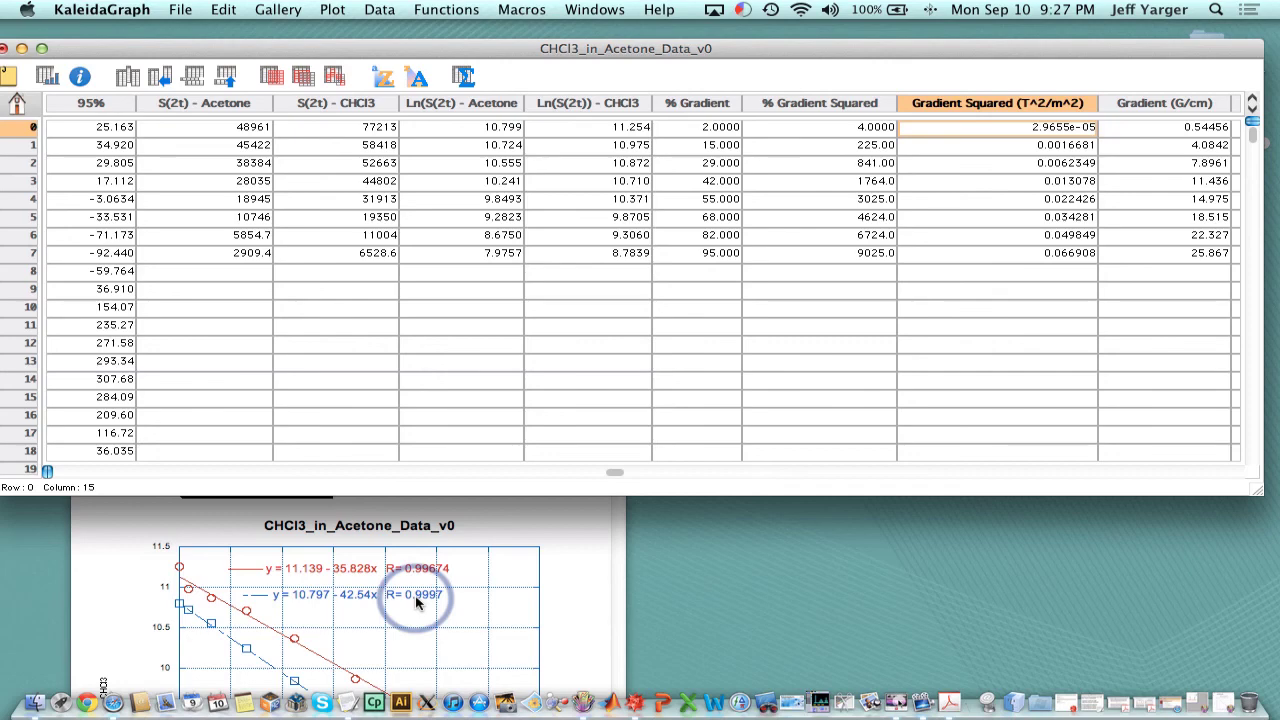
left_click(21, 49)
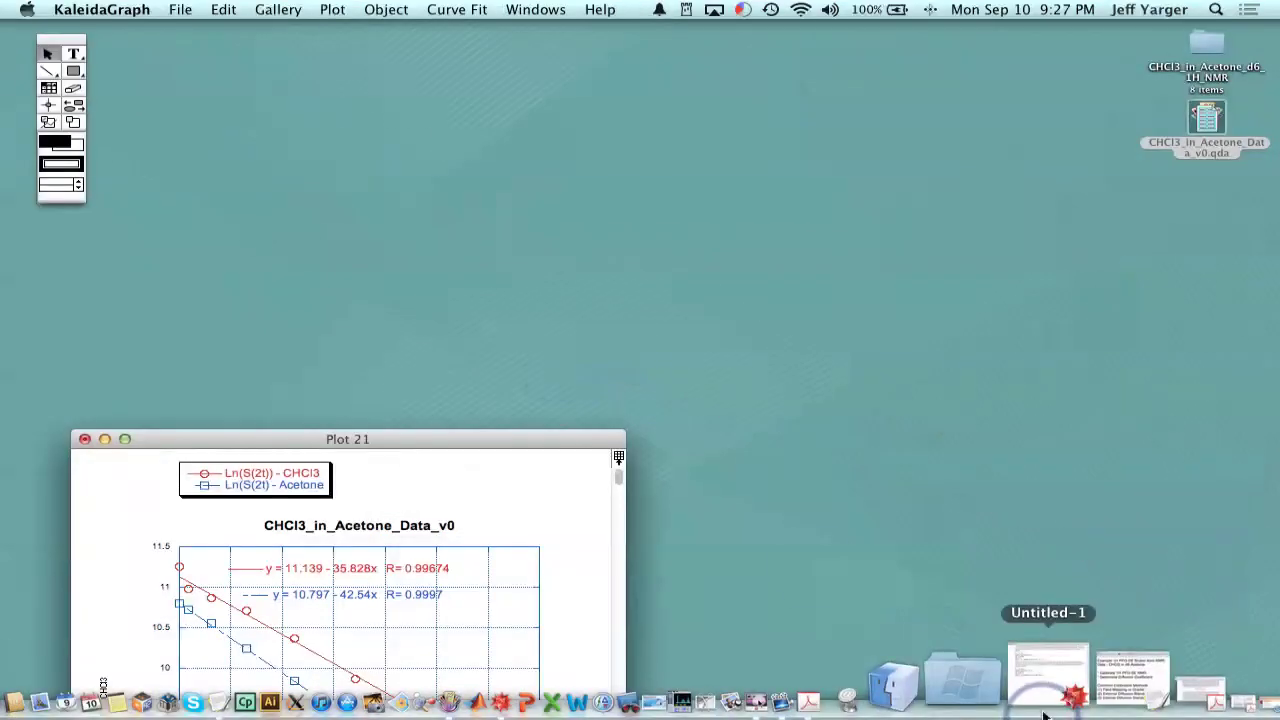
Switch to the Mathematica notebook Untitled-1 and position it so the plot's fit equations stay readable beside it.
left_click(1043, 700)
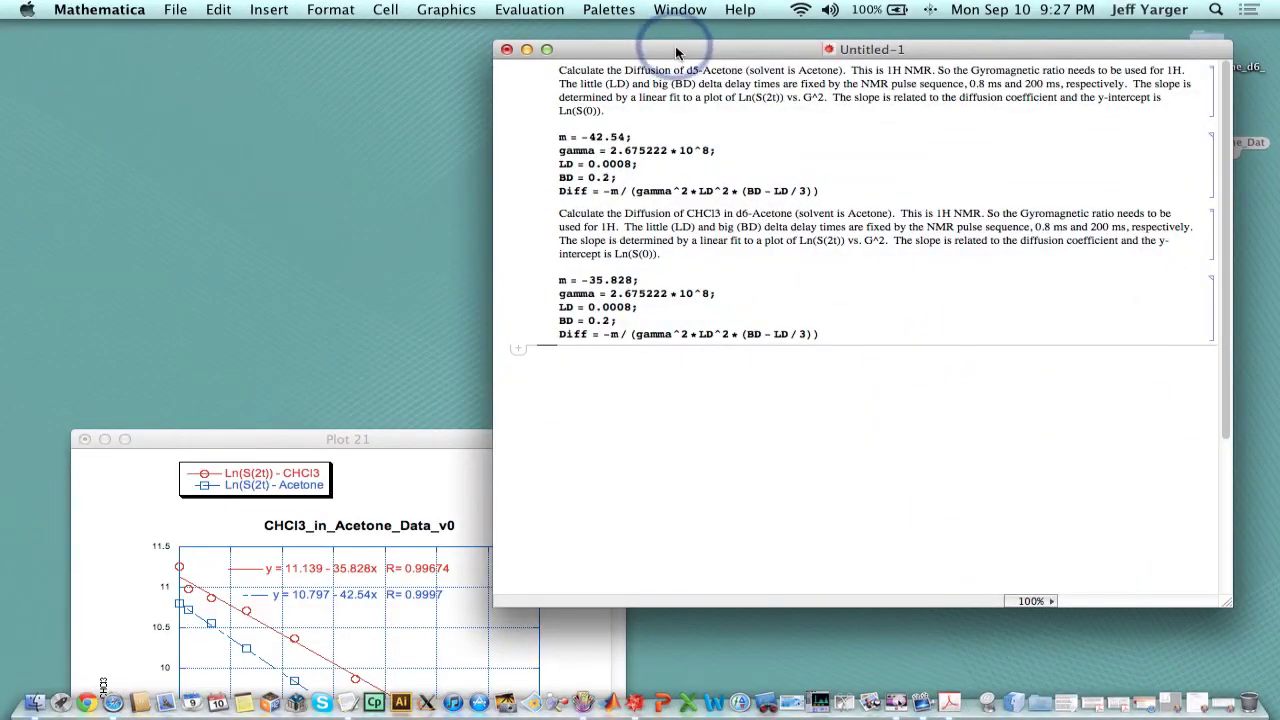
left_click_drag(676, 52, 527, 54)
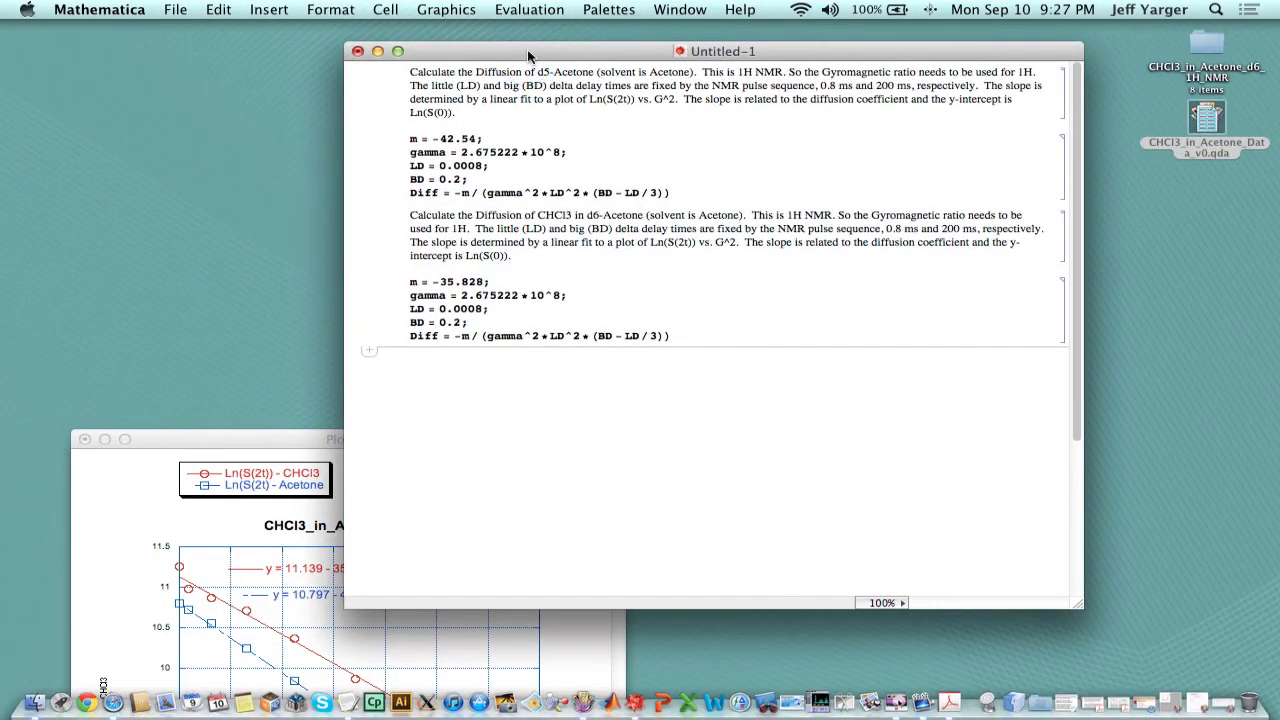
left_click_drag(531, 54, 605, 63)
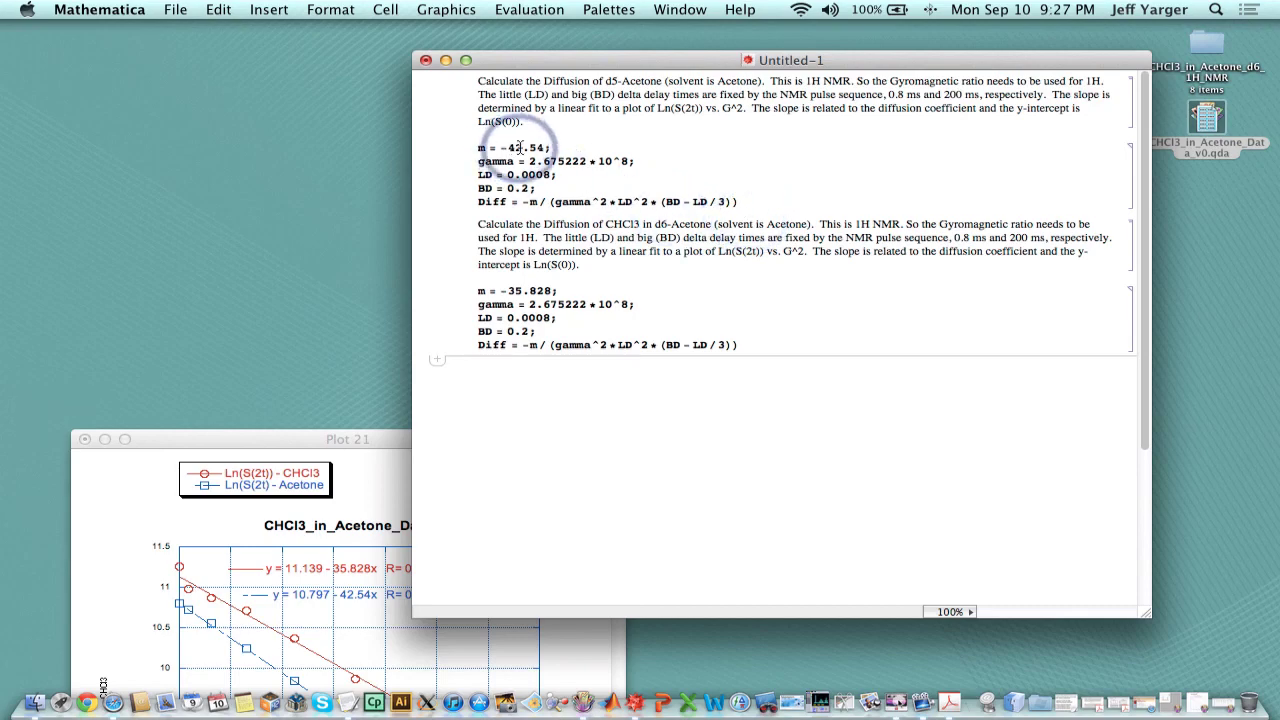
left_click_drag(560, 61, 659, 53)
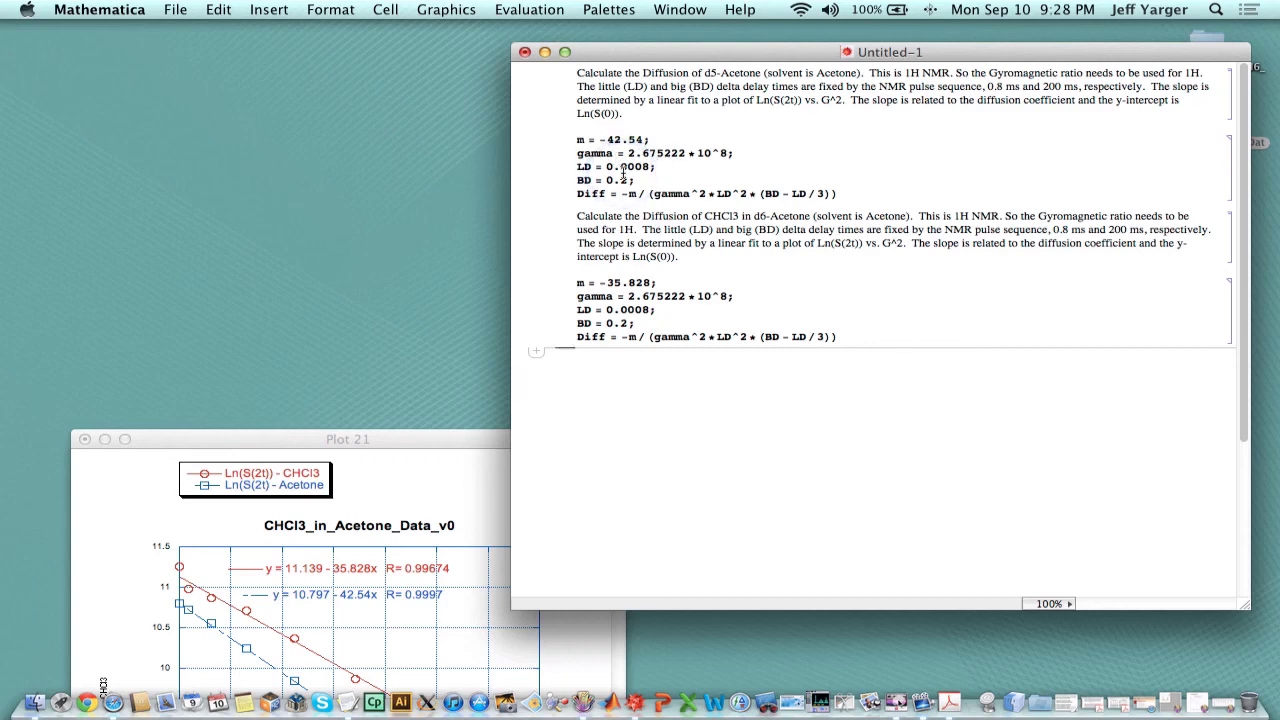
Evaluate the d5-Acetone diffusion calculation cell in the notebook.
left_click(847, 193)
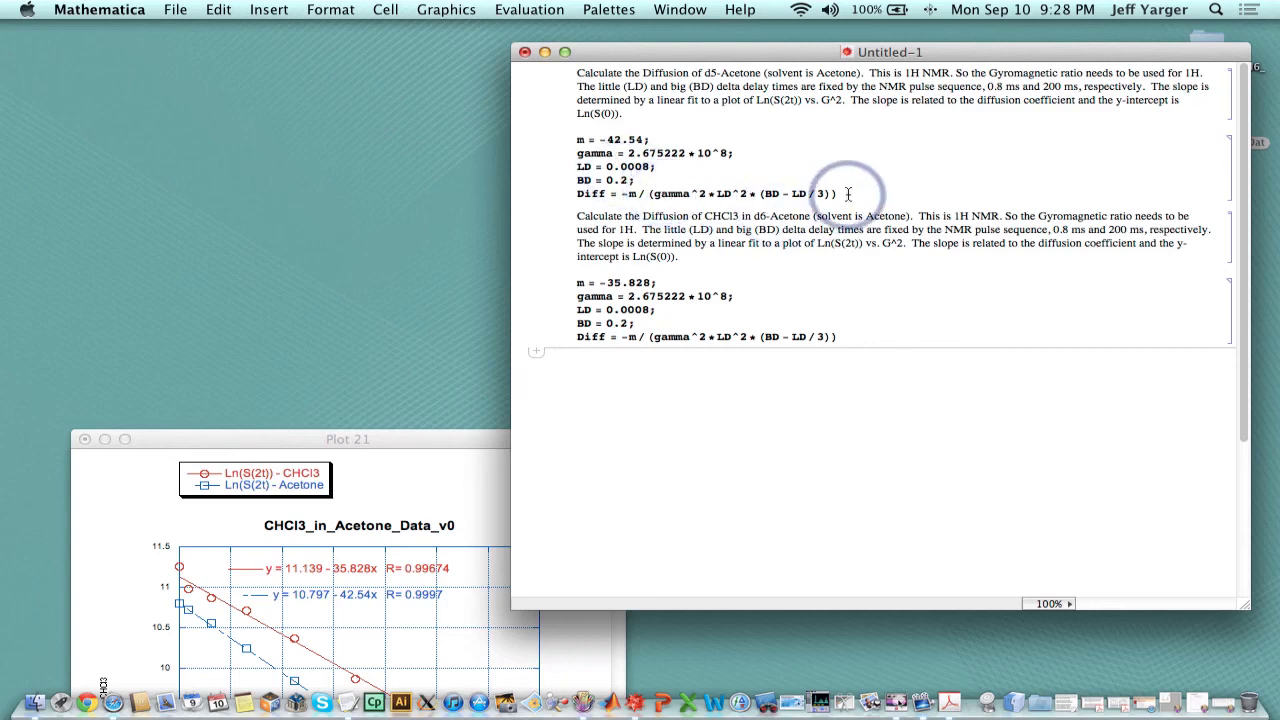
key("shift+Return")
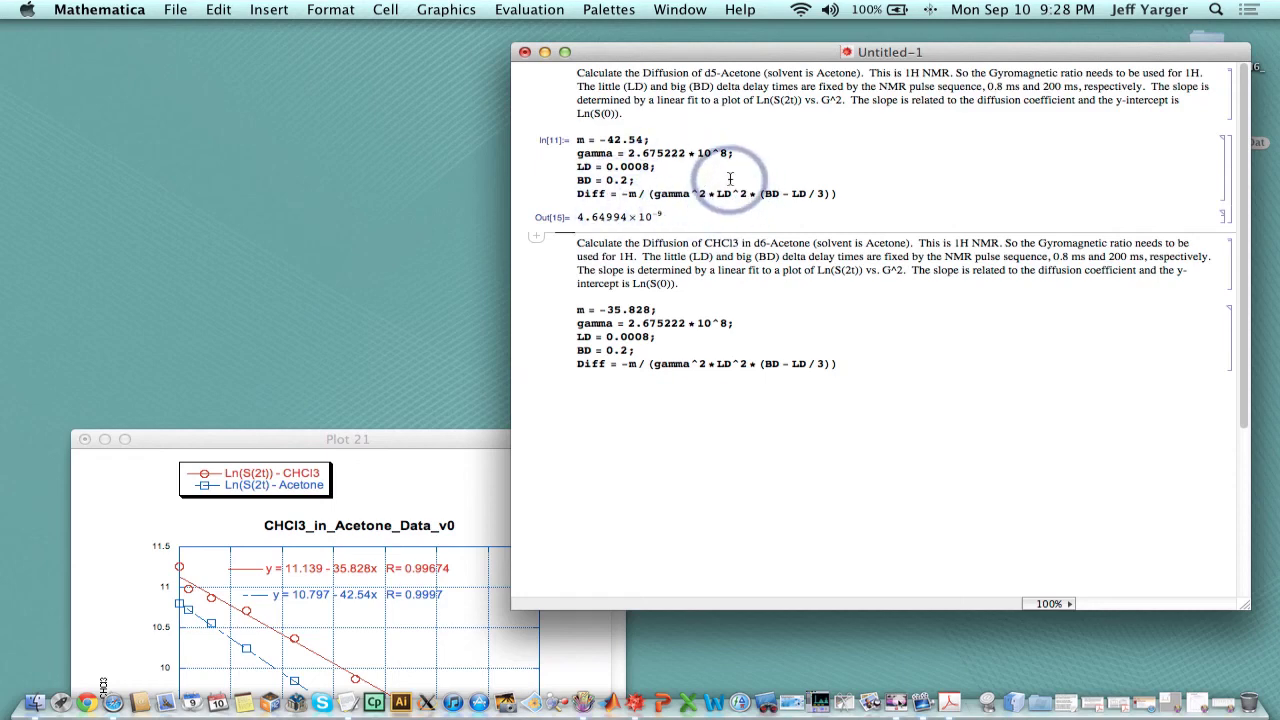
left_click(717, 219)
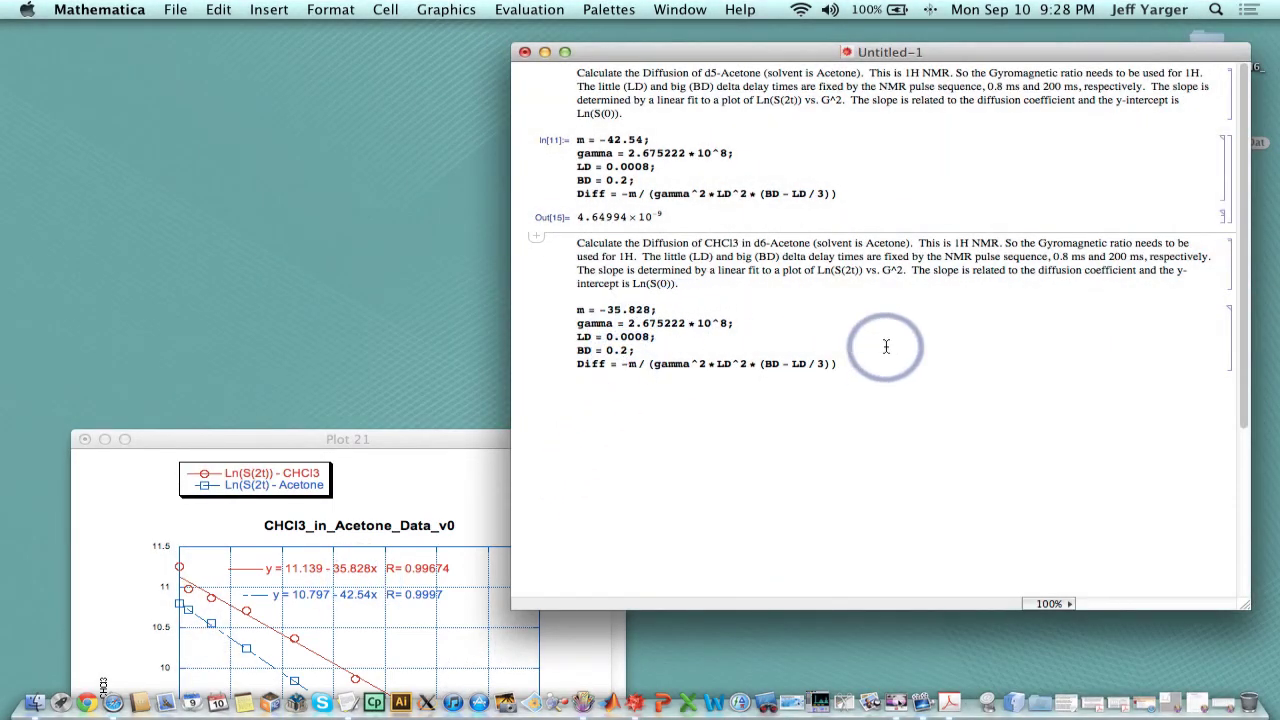
Evaluate the diffusion calculation cell for CHCl3 in d6-Acetone.
left_click(885, 356)
key("shift+Return")
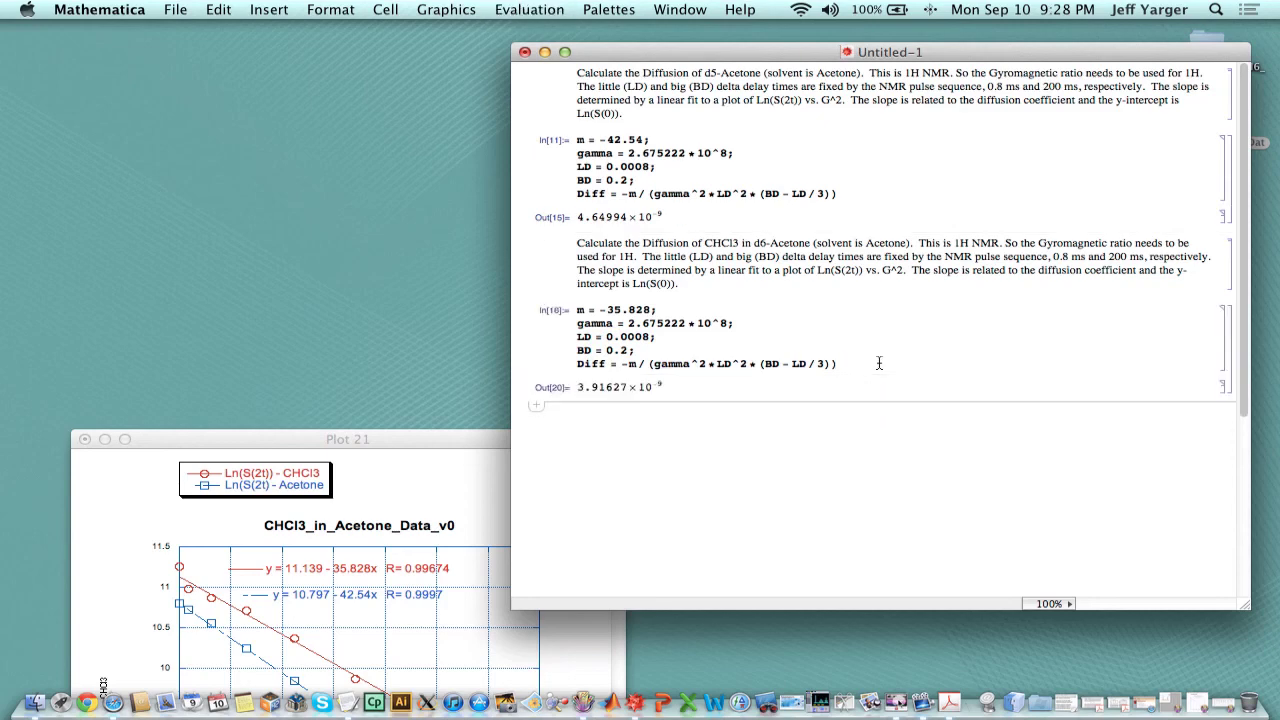
left_click(754, 398)
left_click(722, 399)
Switch to Safari, open CRC_Diffusion_Liquids.pdf from the Experiment #1 related journal articles in a new tab, and minimize the browser window.
left_click(1100, 690)
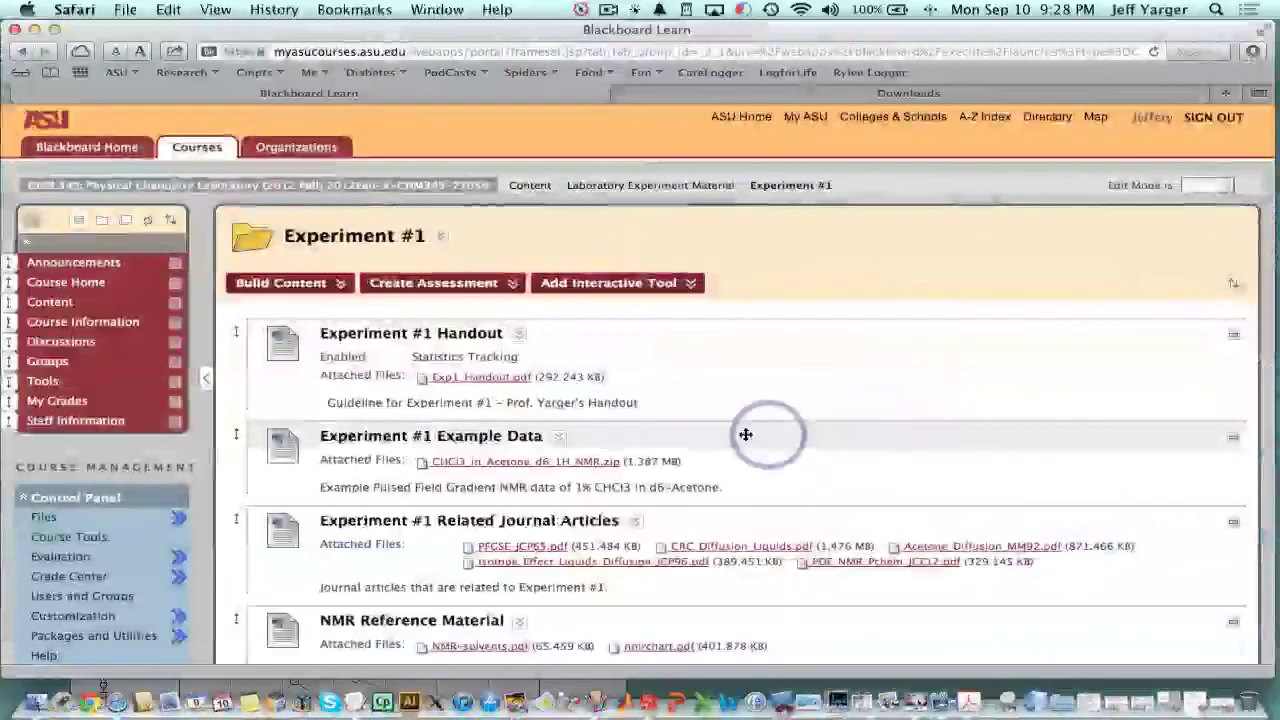
scroll(466, 451, "down", 2)
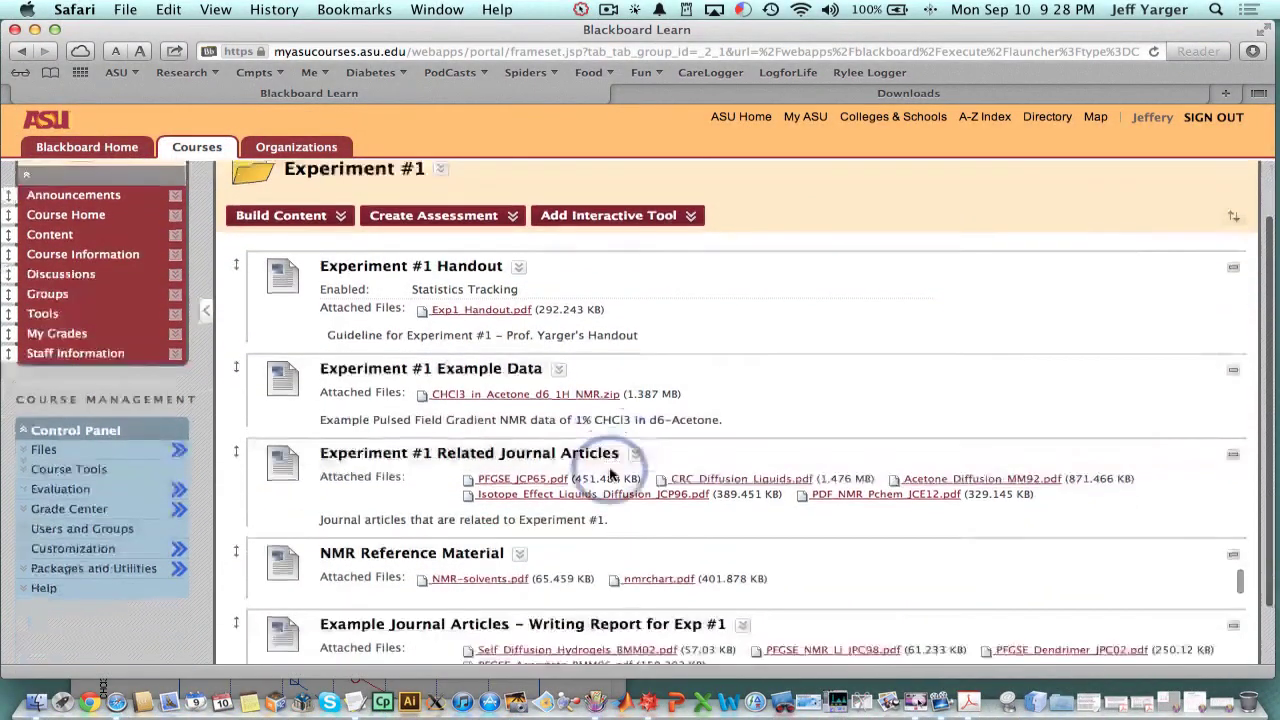
left_click(802, 482, "super")
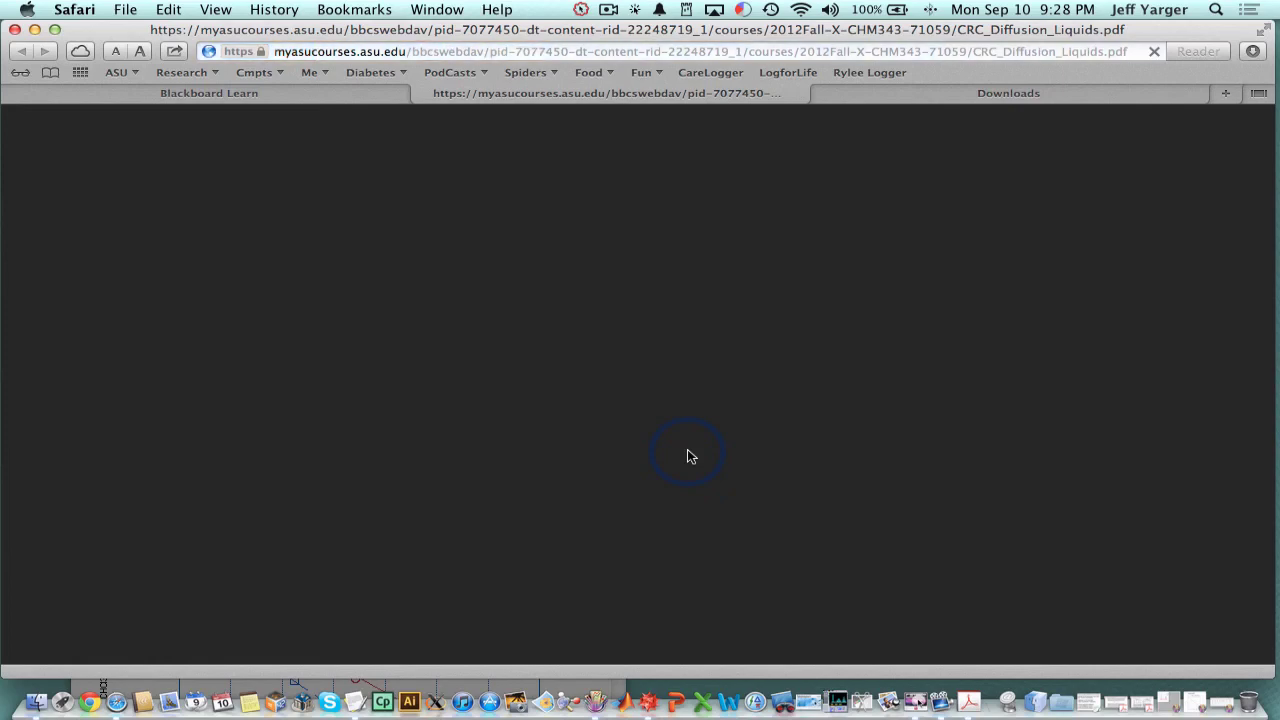
left_click(34, 30)
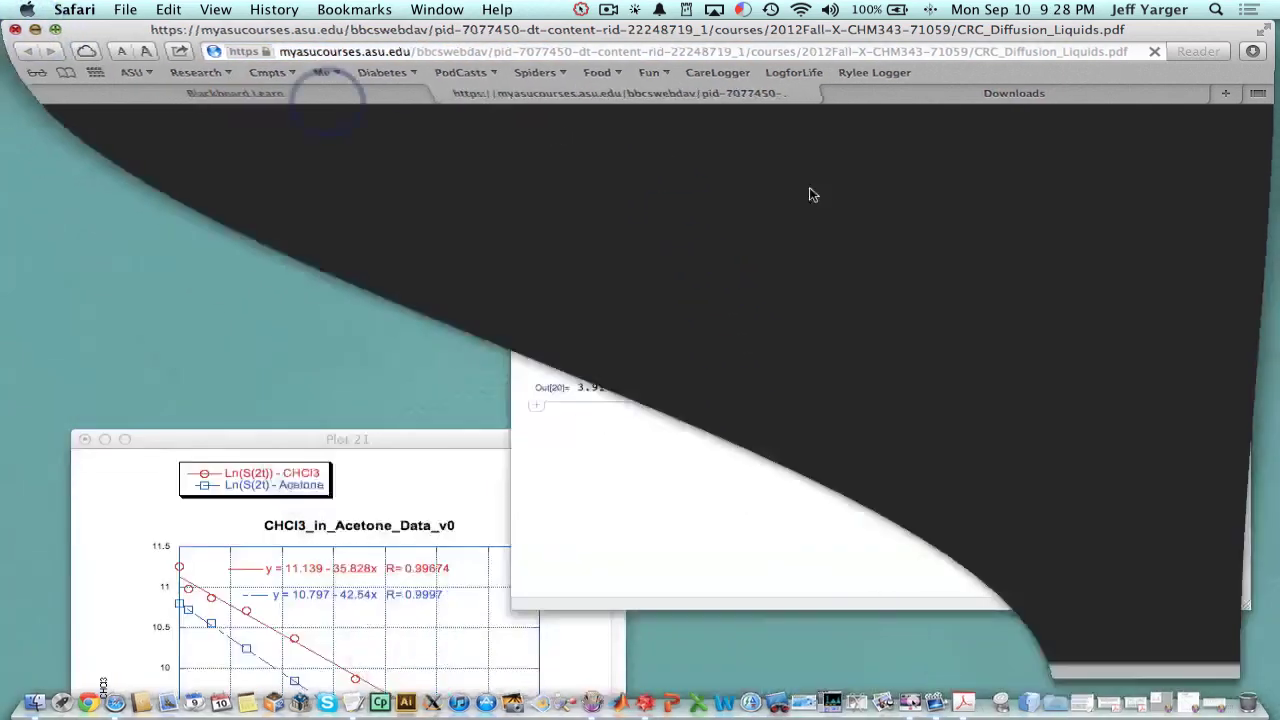
left_click(1068, 357)
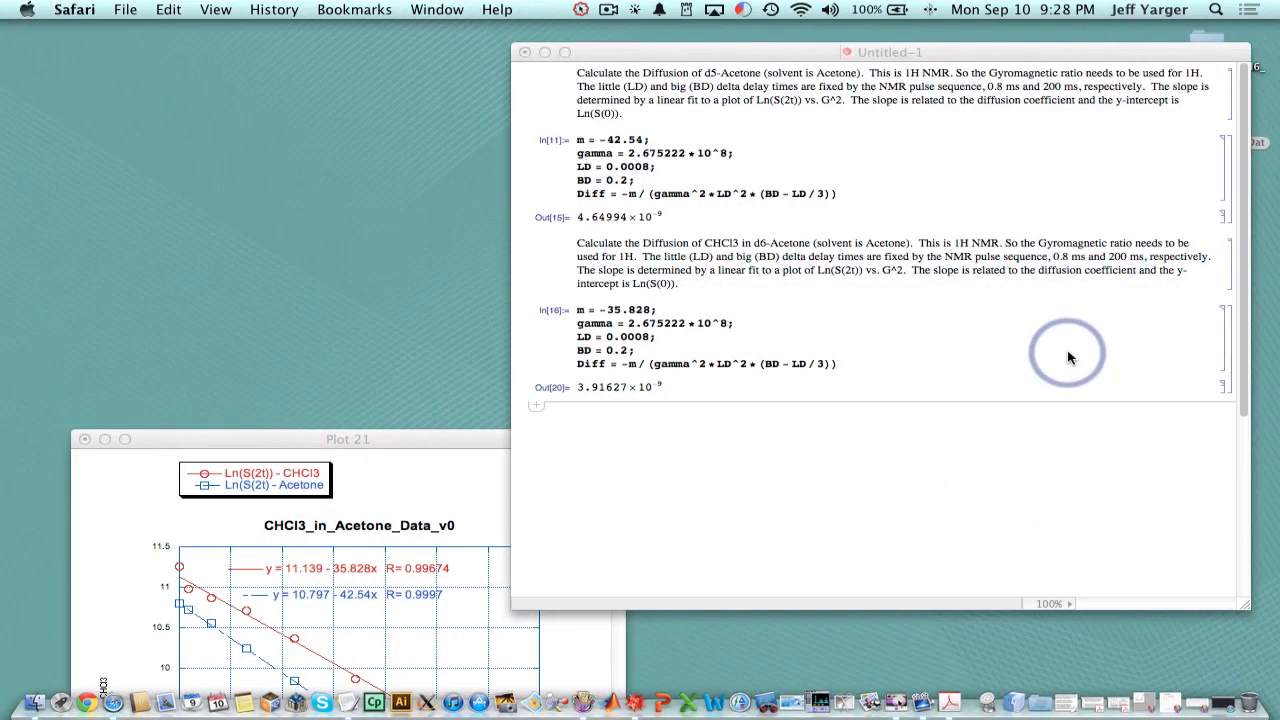